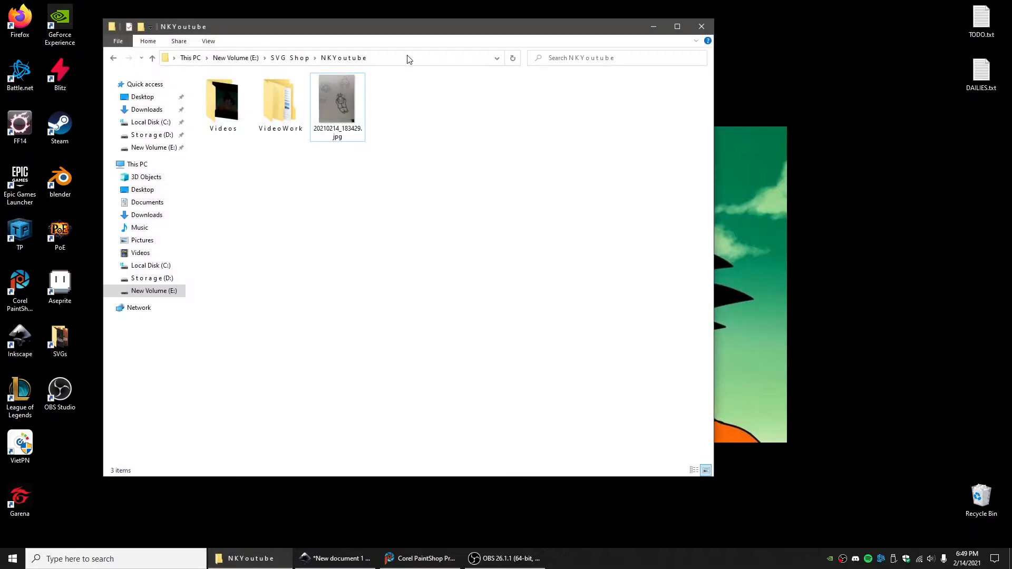
Step: View the sketch photo 20210214_183429.jpg, and open it in Corel PaintShop Pro
{"action": "double_click", "coordinate": [346, 97]}
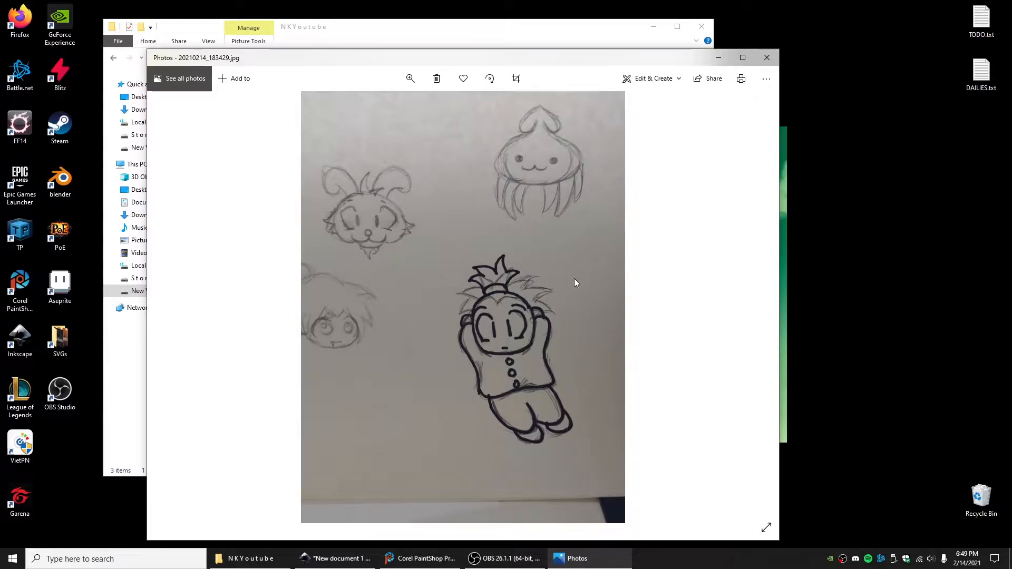
{"action": "left_click", "coordinate": [764, 61]}
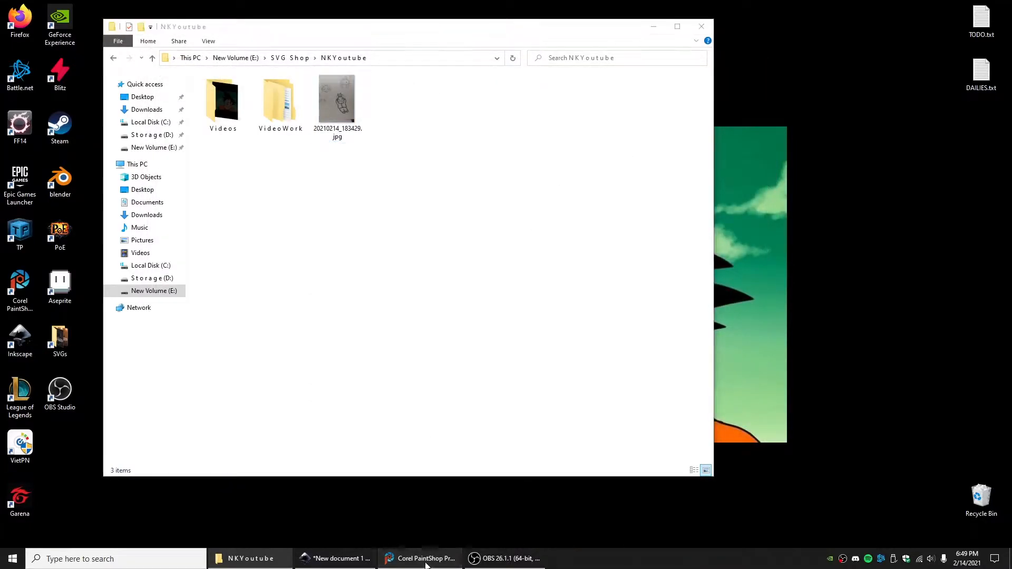
{"action": "left_click", "coordinate": [426, 559]}
{"action": "left_click", "coordinate": [251, 559]}
{"action": "left_click_drag", "start_coordinate": [343, 102], "coordinate": [720, 202]}
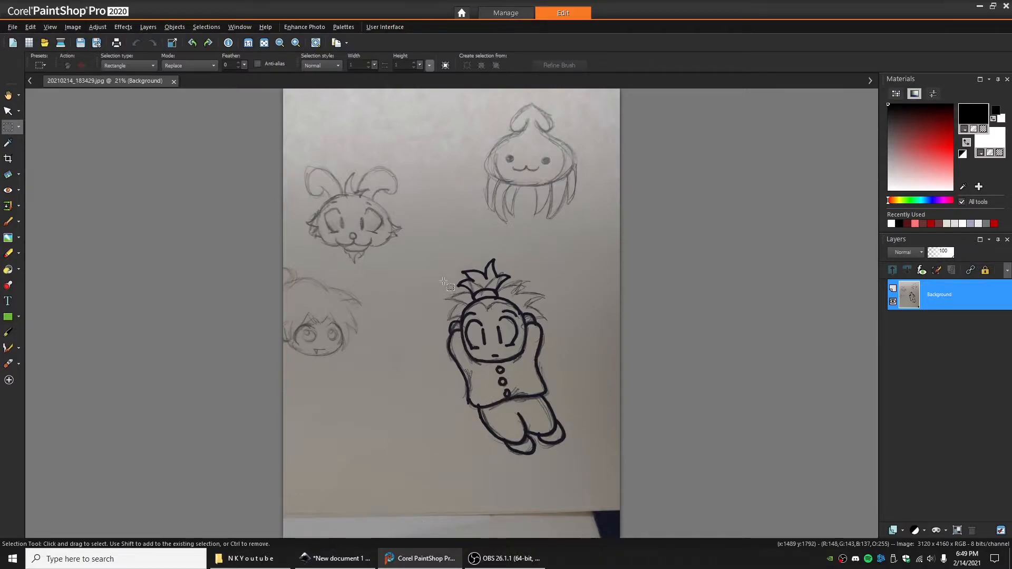
Step: Copy a rectangular selection around the bold-inked figure, and paste it into the Inkscape document
{"action": "left_click_drag", "start_coordinate": [431, 250], "coordinate": [578, 462]}
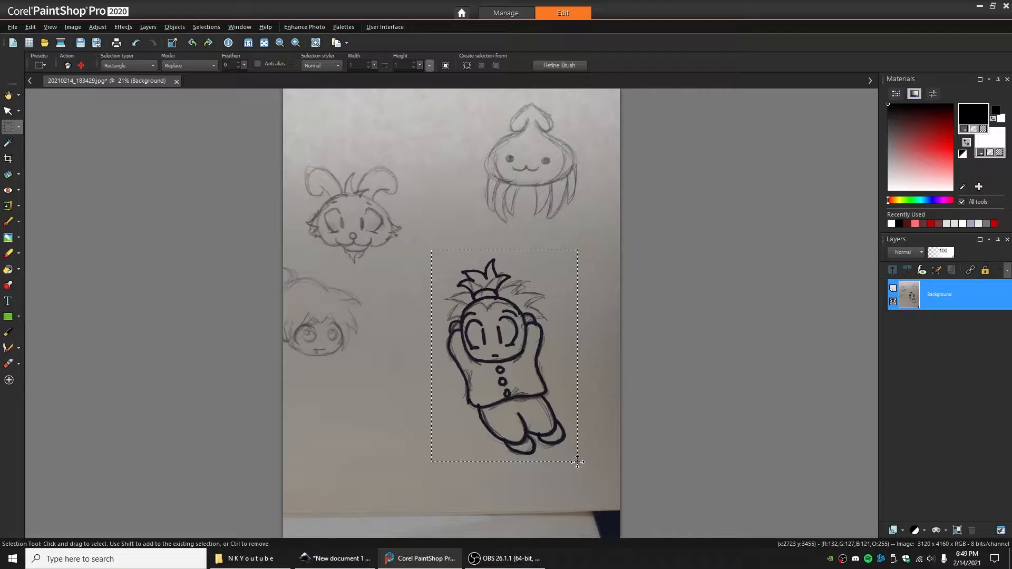
{"action": "left_click", "coordinate": [337, 558]}
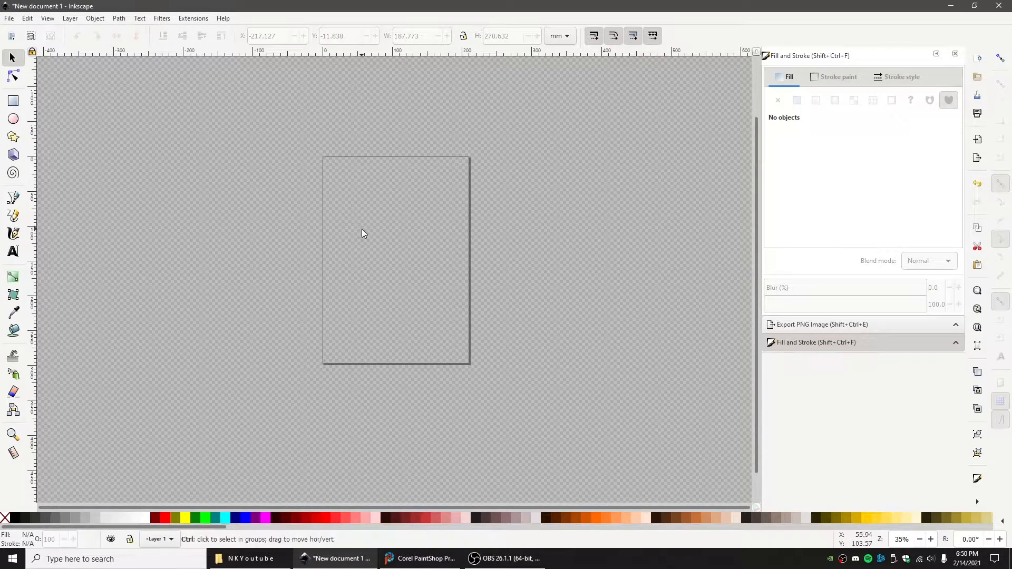
{"action": "left_click", "coordinate": [27, 19]}
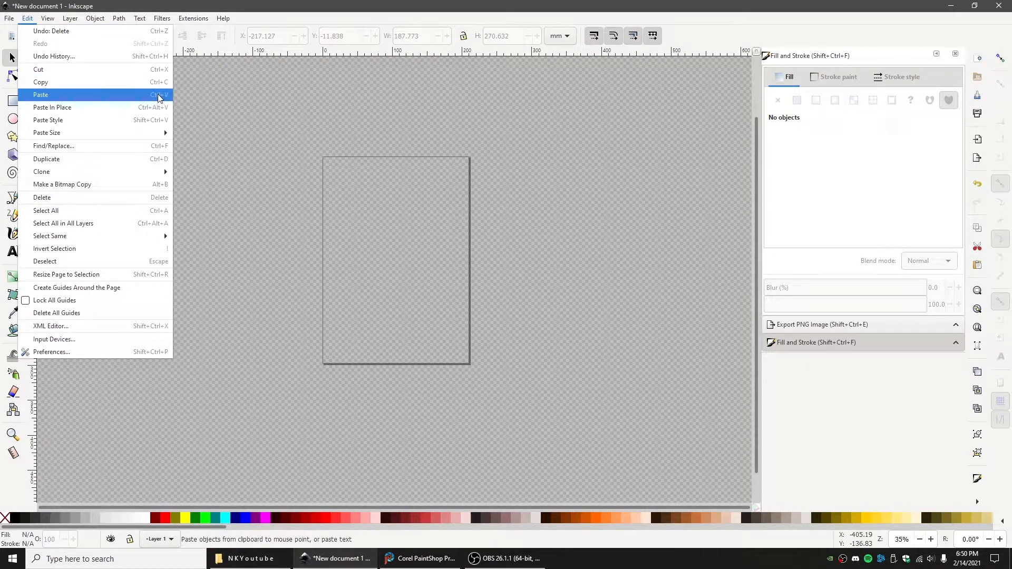
{"action": "left_click", "coordinate": [374, 256]}
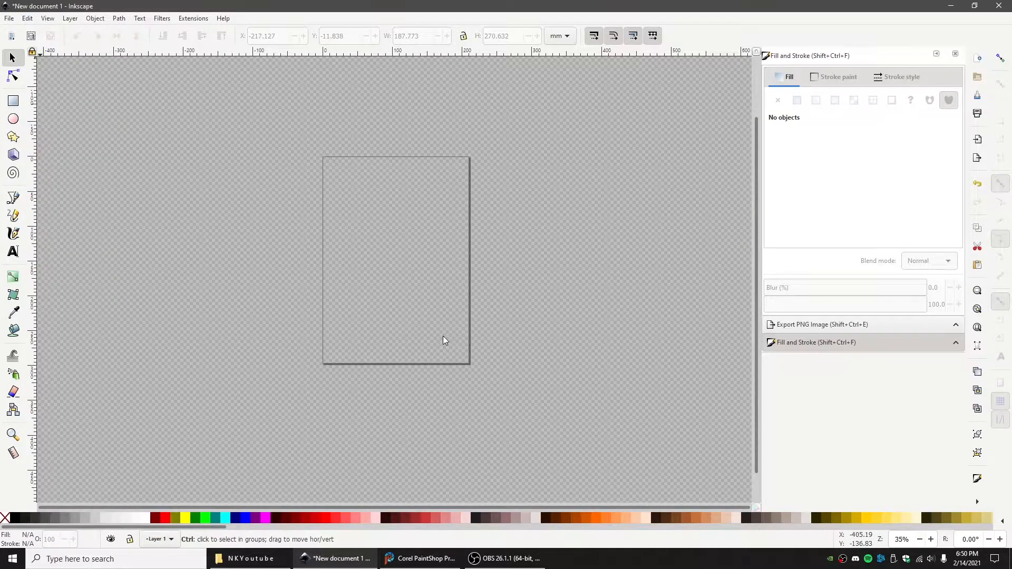
{"action": "key", "text": "ctrl+v"}
Step: Scale the pasted sketch to about 178.5 × 259 mm and centre it on the page
{"action": "mouse_move", "coordinate": [447, 355]}
{"action": "left_mouse_down"}
{"action": "mouse_move", "coordinate": [419, 278]}
{"action": "mouse_move", "coordinate": [380, 238]}
{"action": "mouse_move", "coordinate": [374, 243]}
{"action": "left_mouse_up"}
{"action": "left_click_drag", "start_coordinate": [414, 286], "coordinate": [456, 344]}
{"action": "left_click_drag", "start_coordinate": [400, 274], "coordinate": [406, 278]}
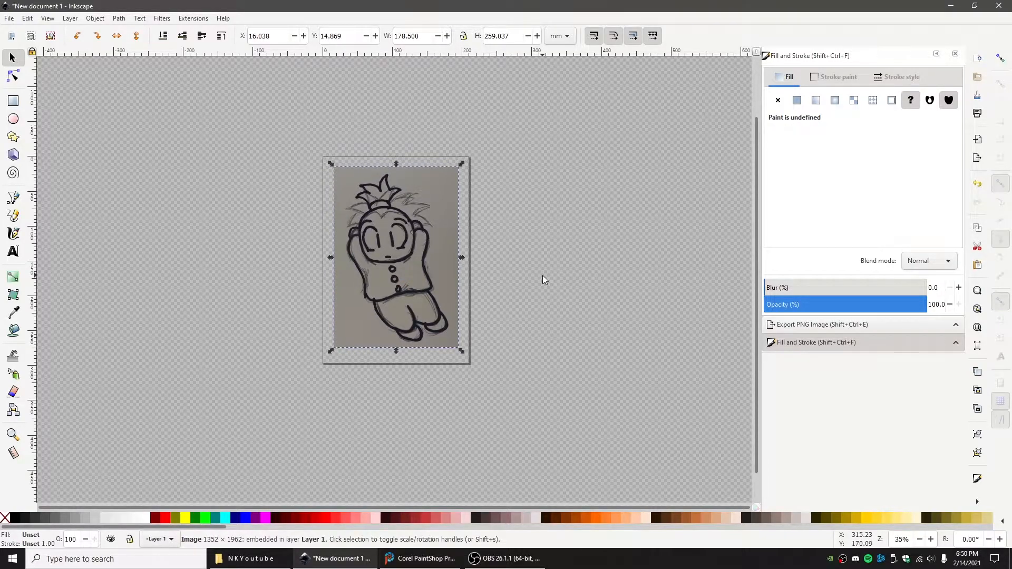
Step: Open Trace Bitmap for the sketch and preview a single-scan brightness cutoff with a threshold of 0.450
{"action": "left_click", "coordinate": [120, 18]}
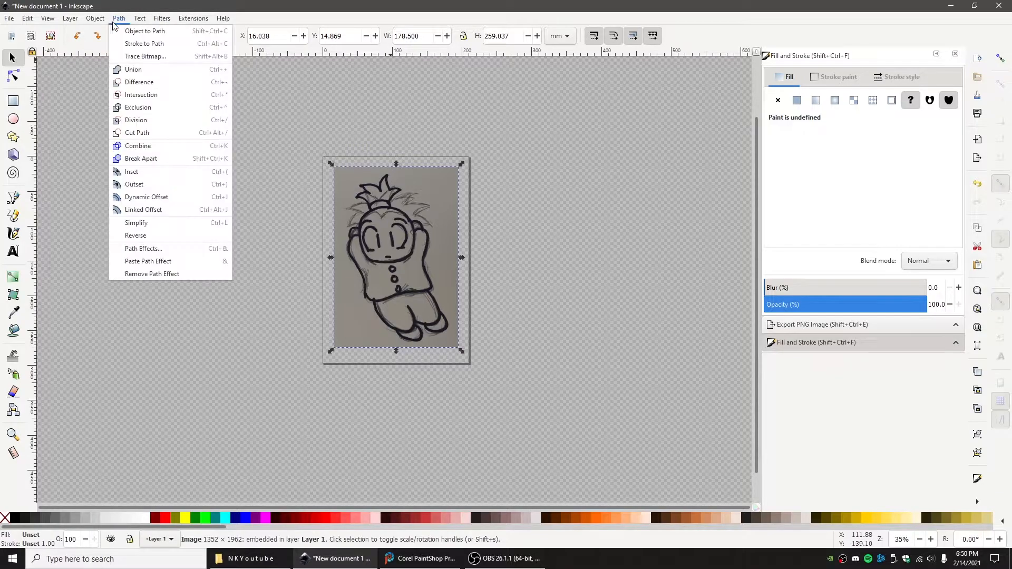
{"action": "left_click", "coordinate": [131, 56]}
{"action": "mouse_move", "coordinate": [879, 4]}
{"action": "left_mouse_down"}
{"action": "mouse_move", "coordinate": [693, 51]}
{"action": "mouse_move", "coordinate": [666, 68]}
{"action": "left_mouse_up"}
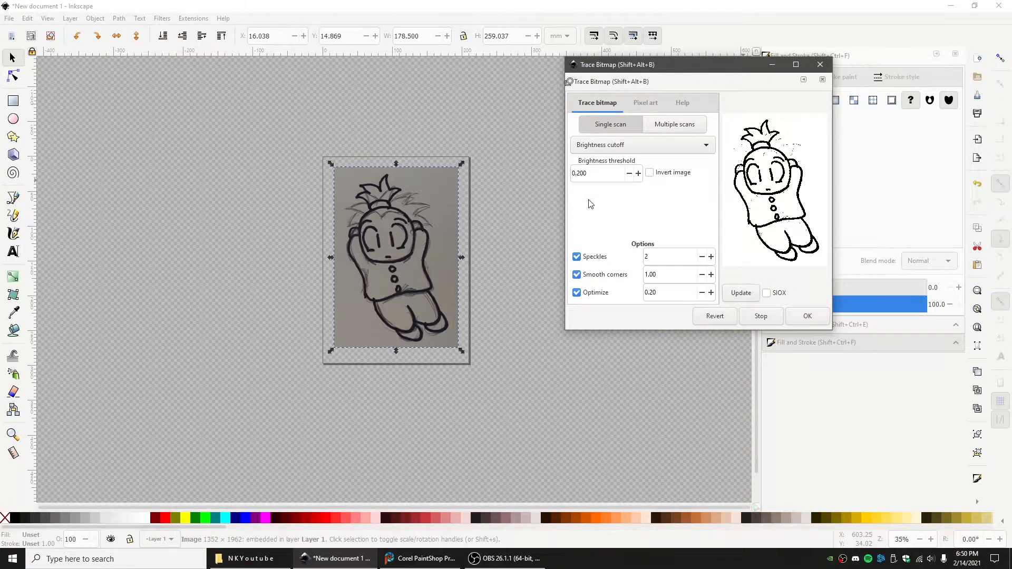
{"action": "left_click", "coordinate": [638, 173]}
{"action": "left_click", "coordinate": [638, 173]}
{"action": "left_click", "coordinate": [639, 173]}
{"action": "left_click", "coordinate": [736, 293]}
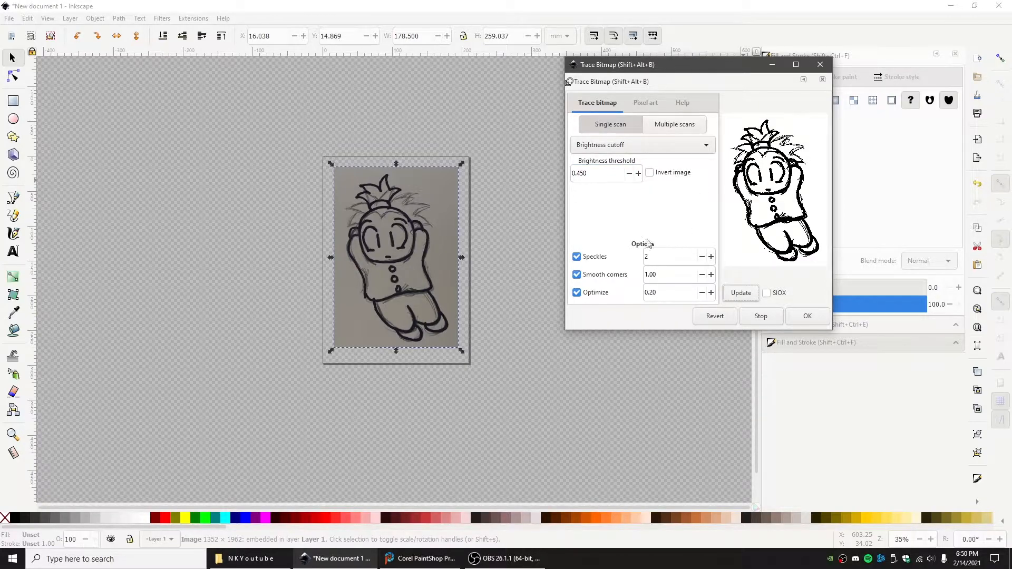
Step: Lower the brightness threshold in stages to 0.200, refreshing the trace preview along the way
{"action": "left_click", "coordinate": [629, 174]}
{"action": "left_click", "coordinate": [748, 294]}
{"action": "left_click", "coordinate": [629, 176]}
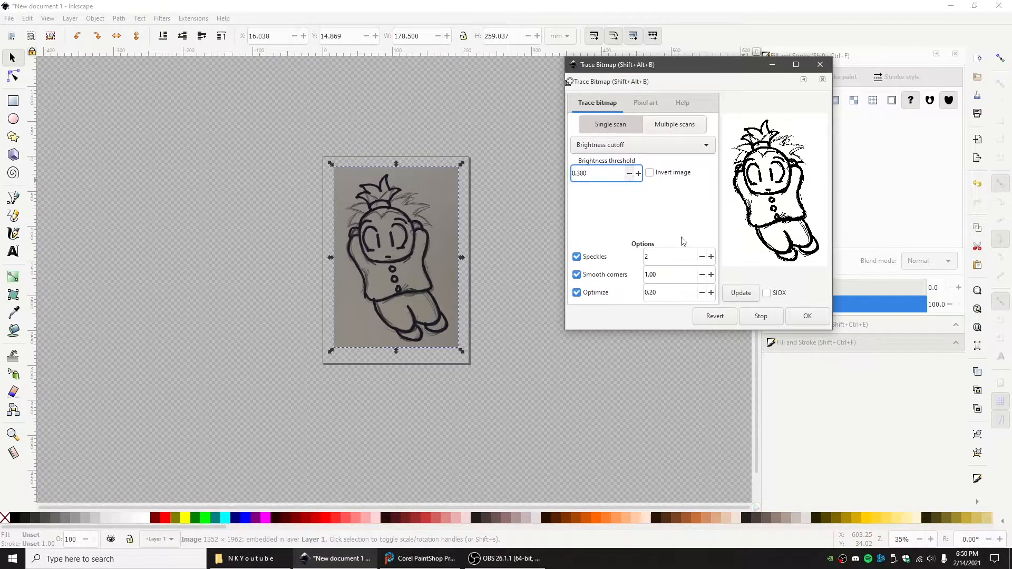
{"action": "left_click", "coordinate": [735, 294]}
{"action": "left_click", "coordinate": [630, 176]}
{"action": "left_click", "coordinate": [630, 175]}
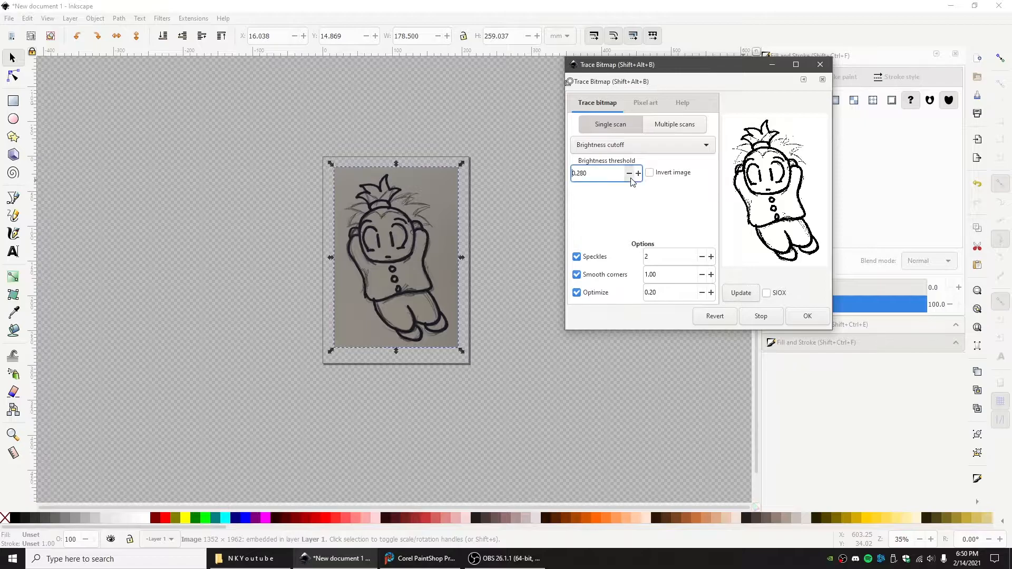
{"action": "left_click", "coordinate": [737, 293]}
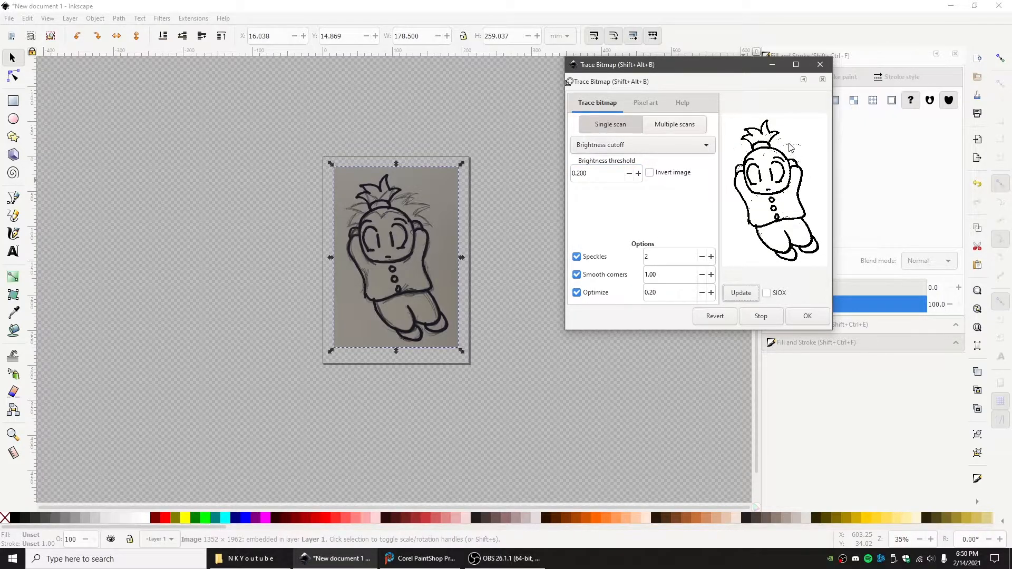
Step: Trace the sketch with the current settings and move the traced outline off the page, beside the photo
{"action": "left_click", "coordinate": [807, 316]}
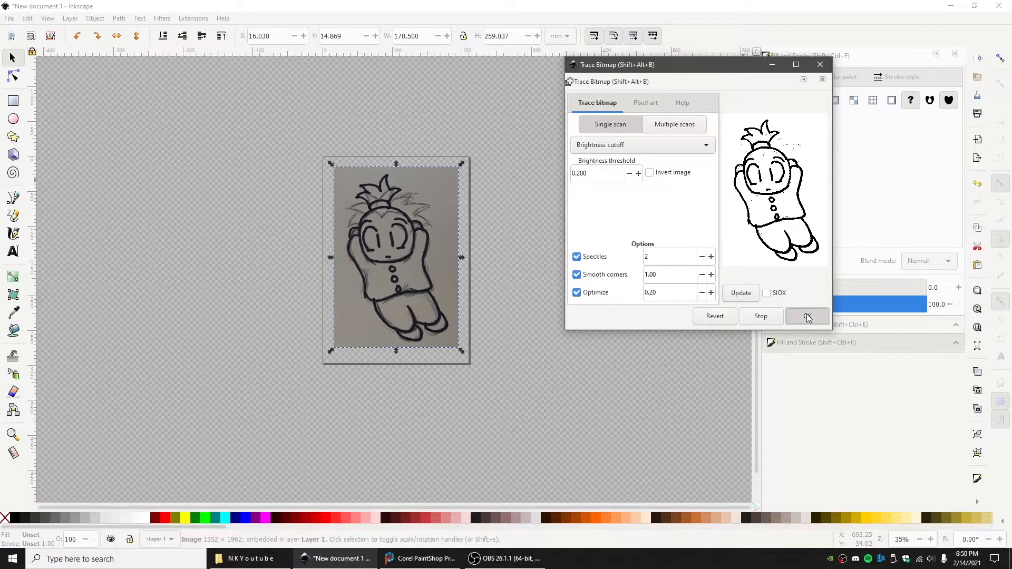
{"action": "left_click", "coordinate": [393, 275]}
{"action": "left_click_drag", "start_coordinate": [392, 275], "coordinate": [173, 259]}
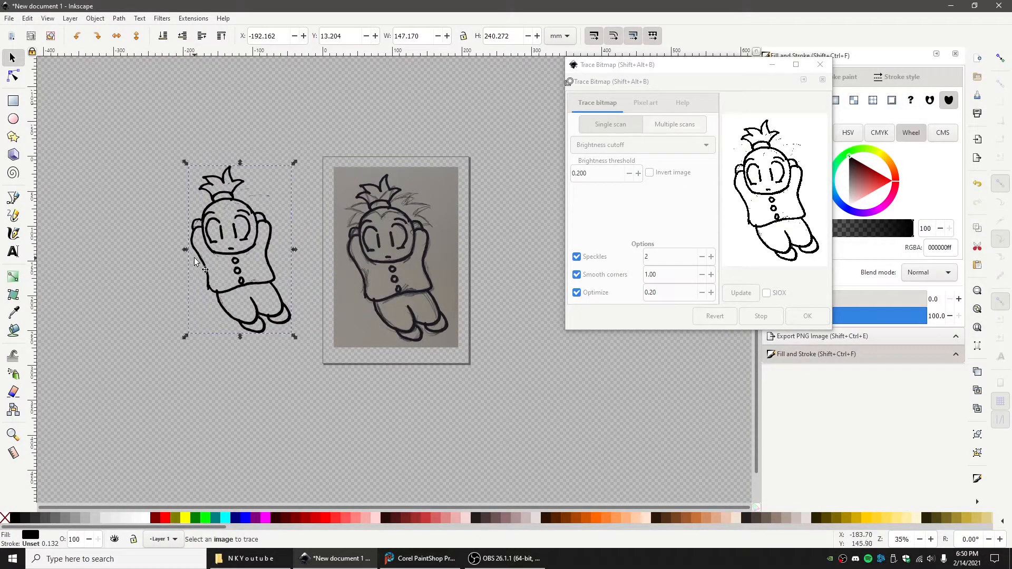
Step: Examine the traced outline up close for stray marks, and show its path nodes
{"action": "scroll", "coordinate": [194, 258], "scroll_direction": "up", "scroll_amount": 4, "text": "ctrl"}
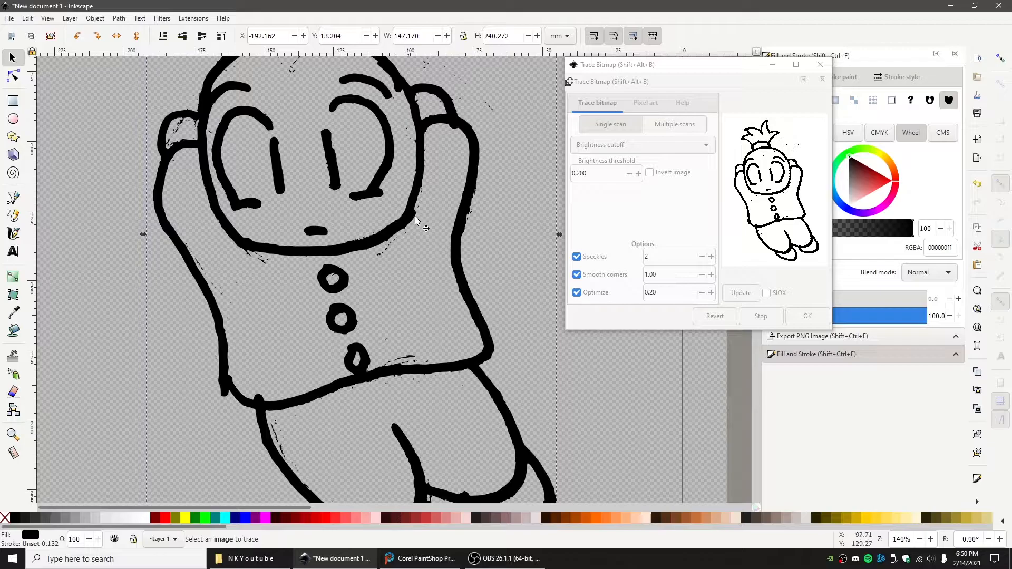
{"action": "scroll", "coordinate": [387, 397], "scroll_direction": "up", "scroll_amount": 2, "text": "ctrl"}
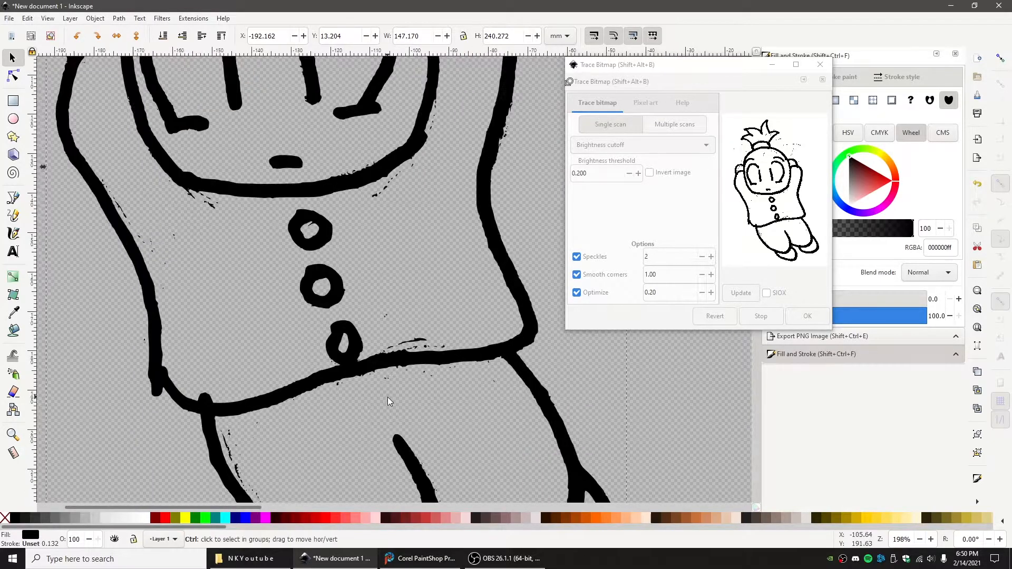
{"action": "key", "text": "n"}
{"action": "scroll", "coordinate": [164, 310], "scroll_direction": "left", "scroll_amount": 3}
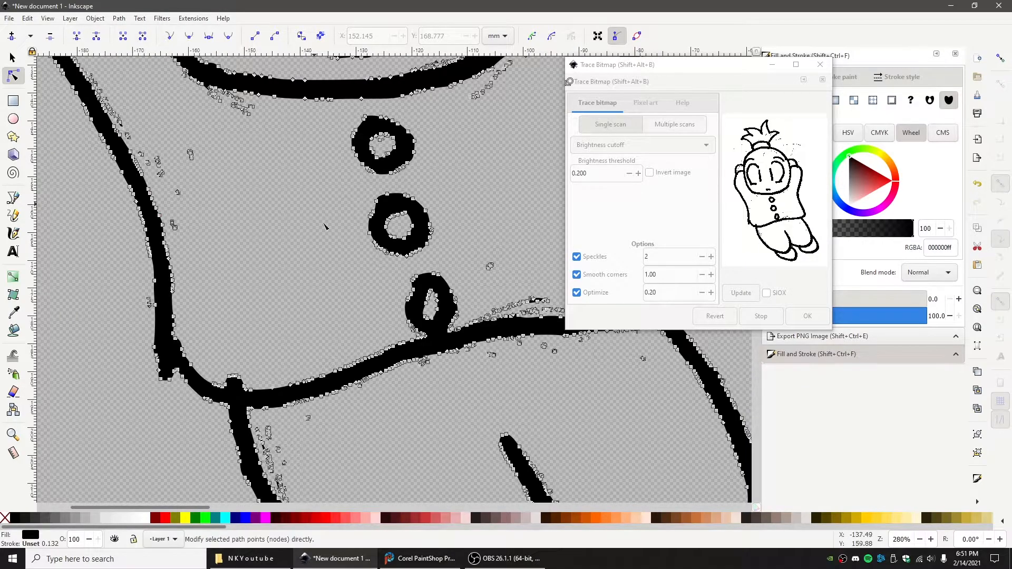
{"action": "scroll", "coordinate": [485, 264], "scroll_direction": "down", "scroll_amount": 4, "text": "ctrl"}
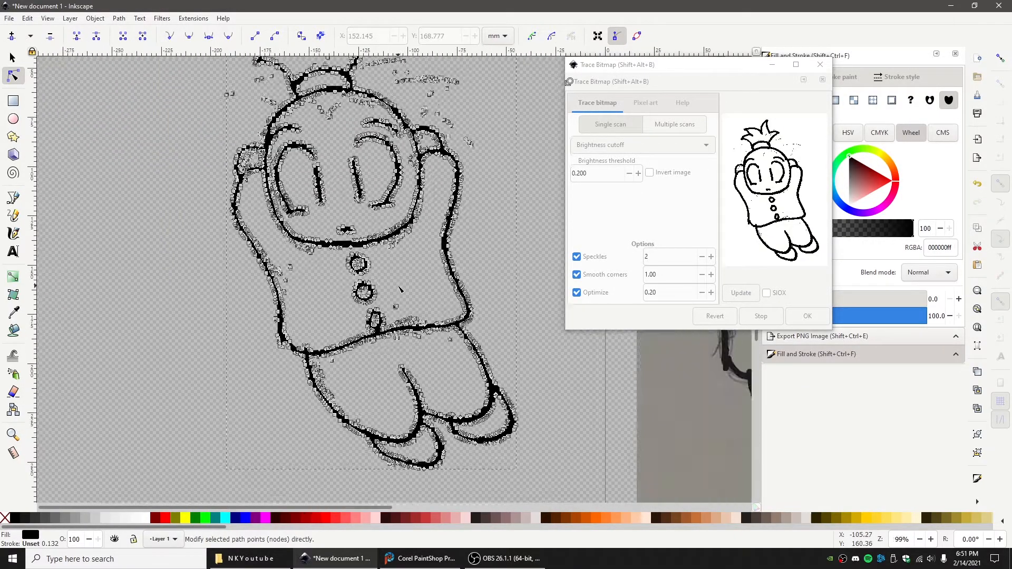
Step: Delete the traced outline and the source sketch image from the document
{"action": "key", "text": "s"}
{"action": "mouse_move", "coordinate": [517, 239]}
{"action": "left_mouse_down"}
{"action": "mouse_move", "coordinate": [454, 280]}
{"action": "mouse_move", "coordinate": [255, 267]}
{"action": "left_mouse_up"}
{"action": "key", "text": "Delete"}
{"action": "left_click", "coordinate": [426, 270]}
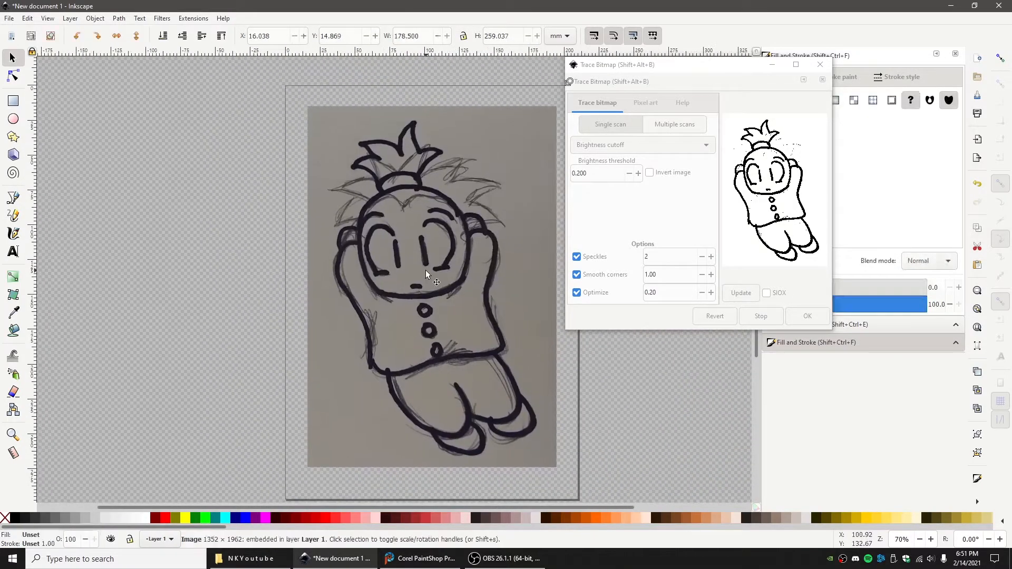
{"action": "key", "text": "Delete"}
Step: Switch to Corel PaintShop Pro, copy the selected figure and paste it as a new image
{"action": "left_click", "coordinate": [456, 548]}
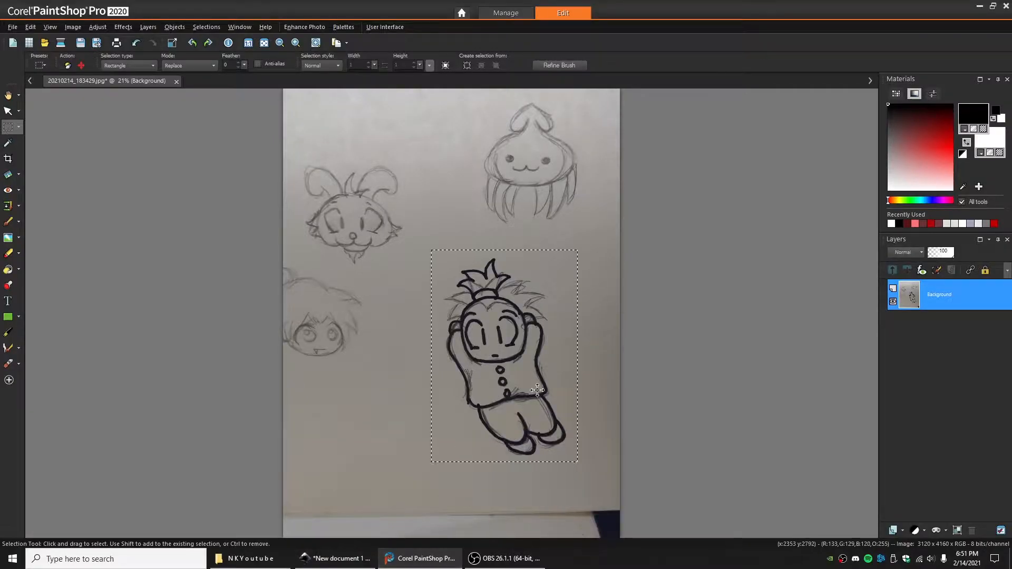
{"action": "key", "text": "ctrl+c"}
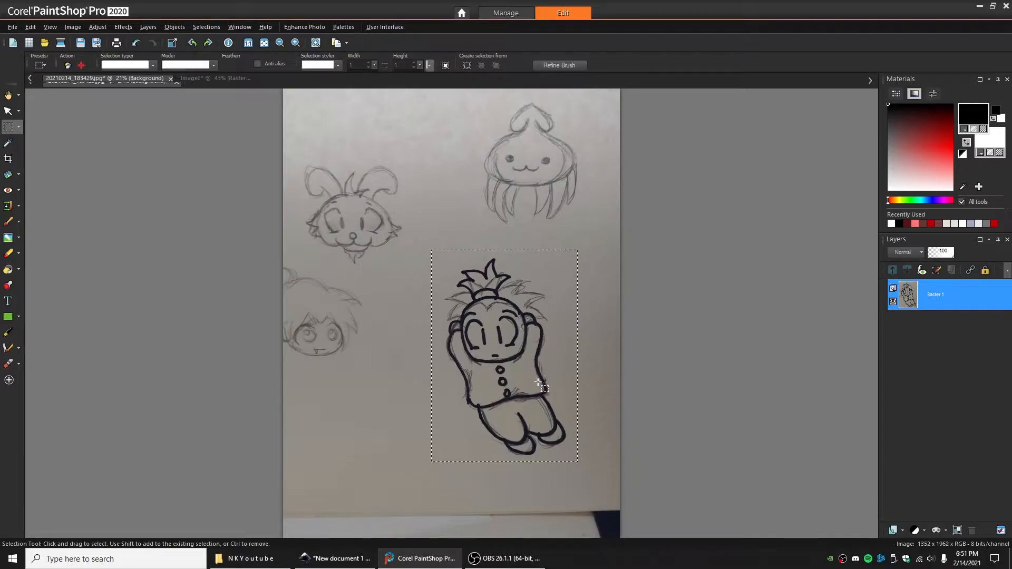
{"action": "key", "text": "ctrl+shift+v"}
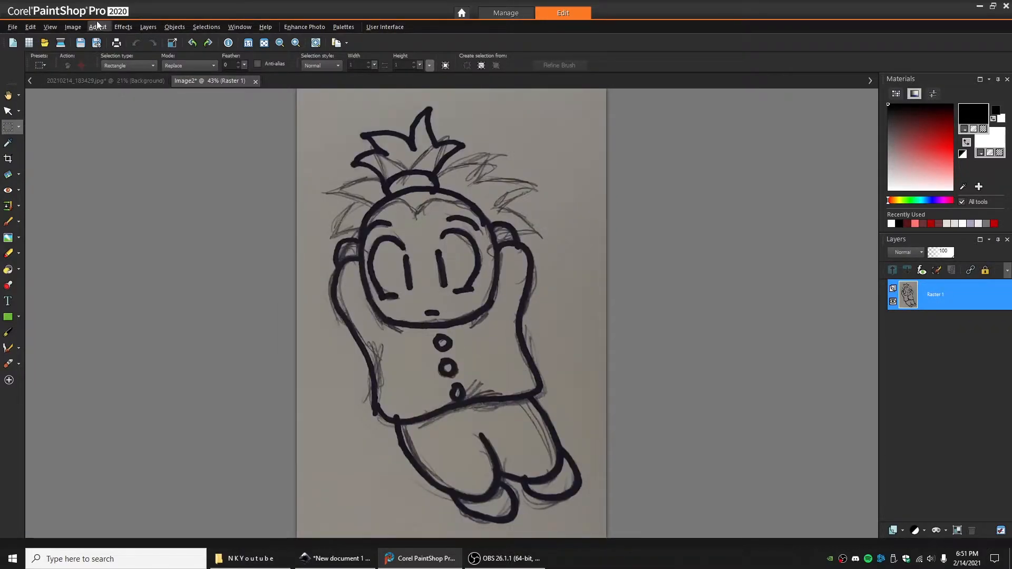
Step: Apply the Blur More adjustment twice to the new image of the figure
{"action": "left_click", "coordinate": [123, 26]}
{"action": "mouse_move", "coordinate": [97, 27]}
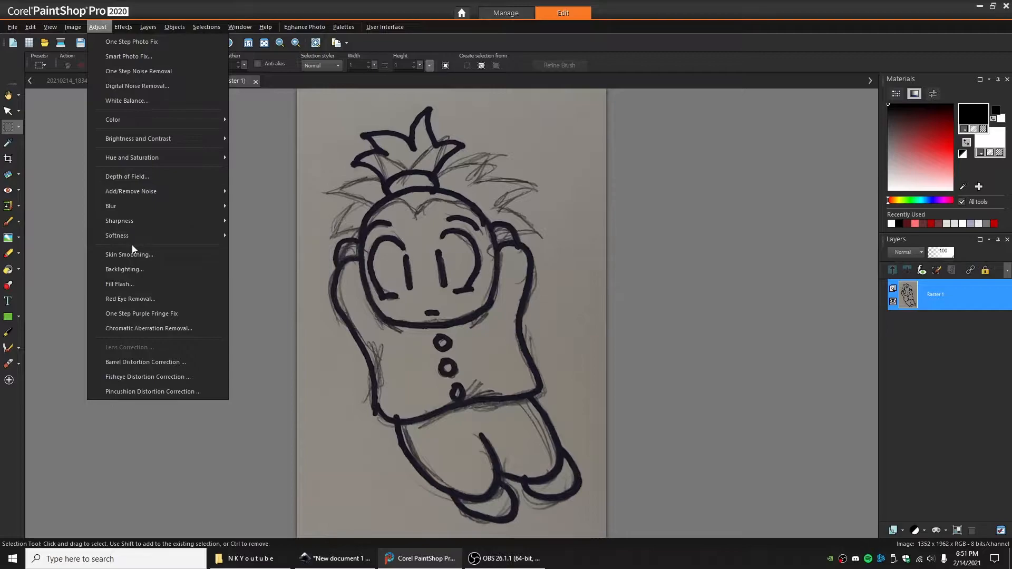
{"action": "mouse_move", "coordinate": [118, 121]}
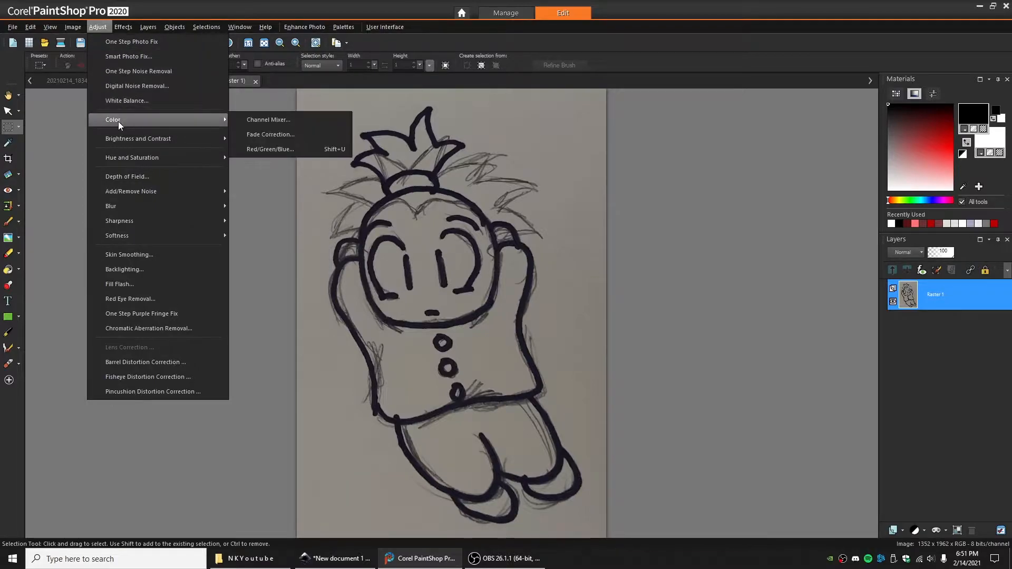
{"action": "mouse_move", "coordinate": [207, 207]}
{"action": "left_click", "coordinate": [268, 236]}
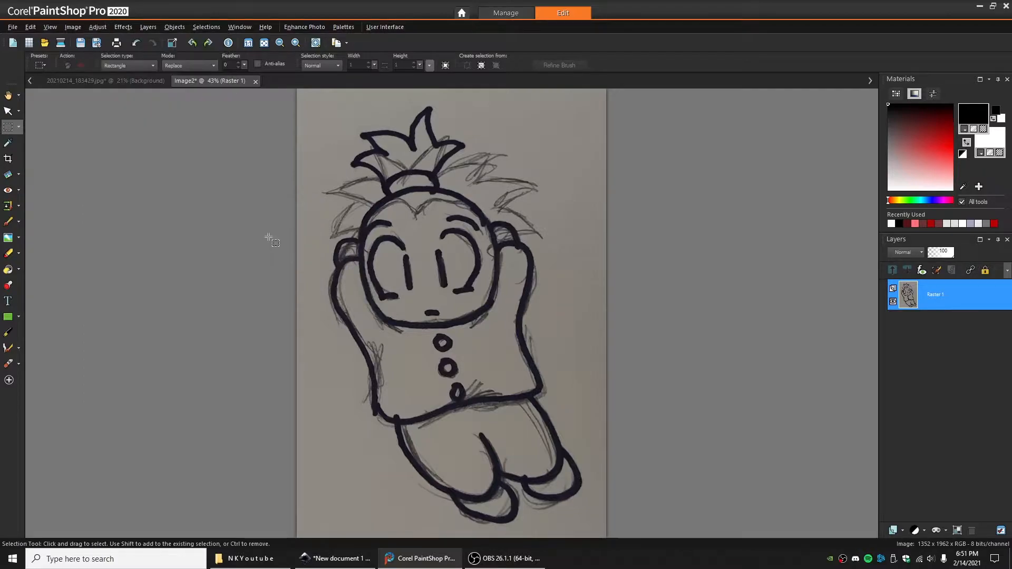
{"action": "left_click", "coordinate": [98, 28]}
{"action": "mouse_move", "coordinate": [139, 205]}
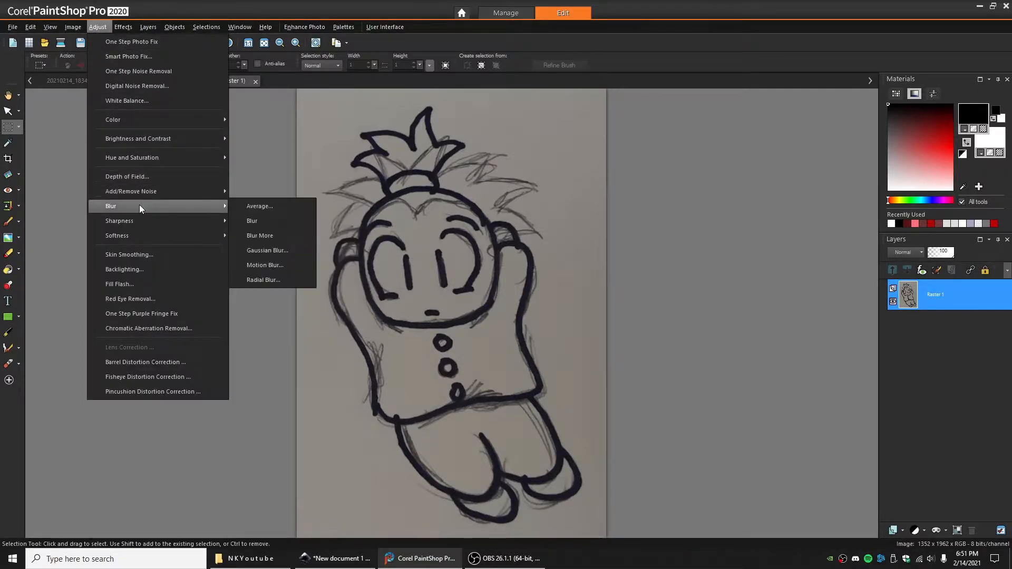
{"action": "left_click", "coordinate": [267, 236]}
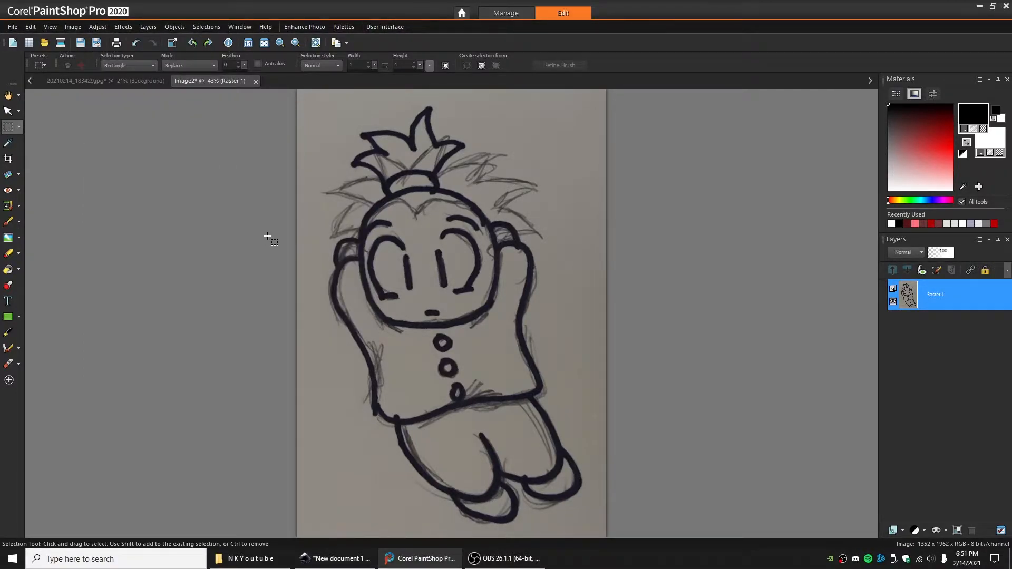
Step: Apply a Gaussian Blur to the figure image with the Last Used settings
{"action": "left_click", "coordinate": [98, 27]}
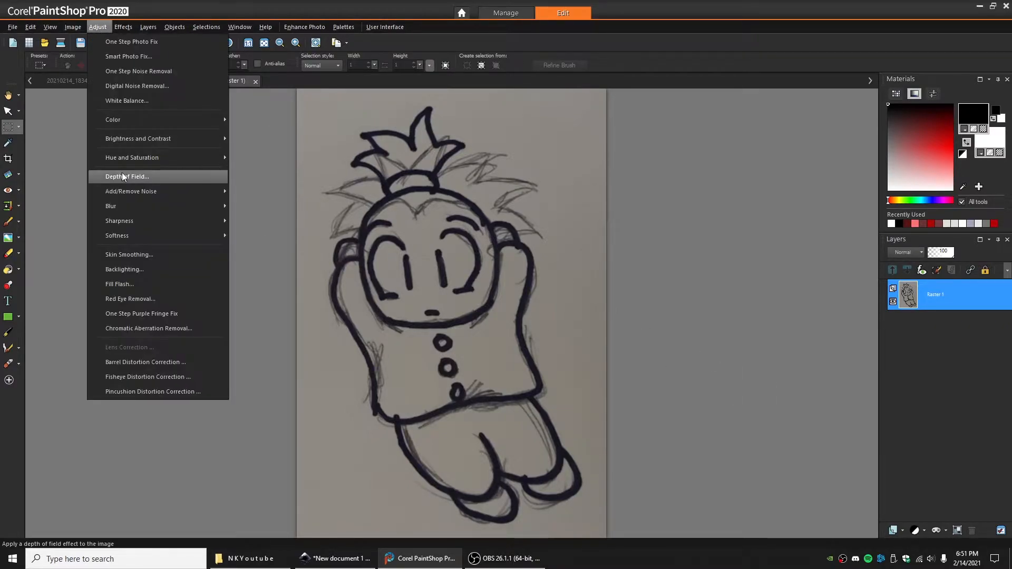
{"action": "mouse_move", "coordinate": [134, 206]}
{"action": "left_click", "coordinate": [282, 248]}
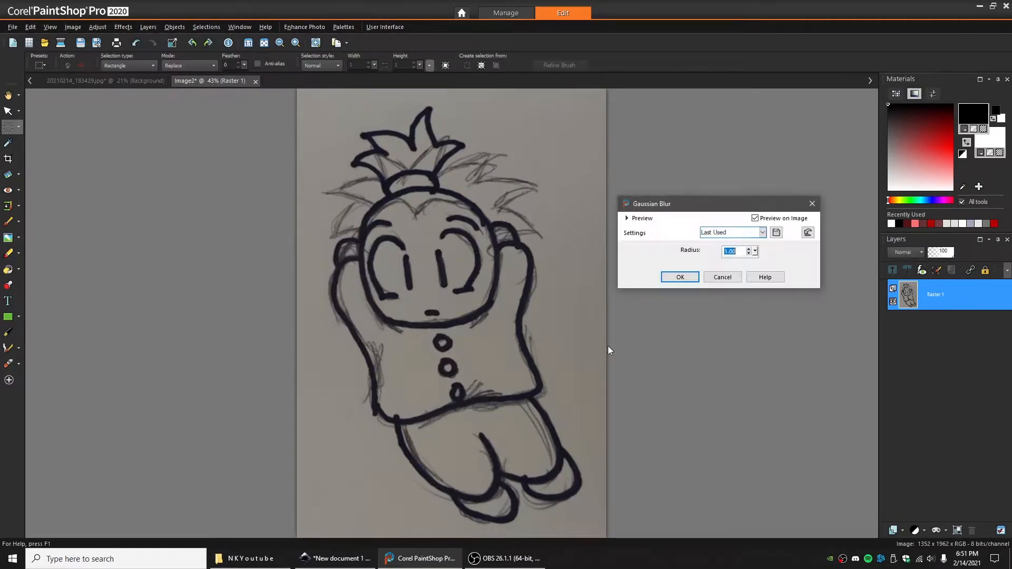
{"action": "left_click", "coordinate": [680, 277]}
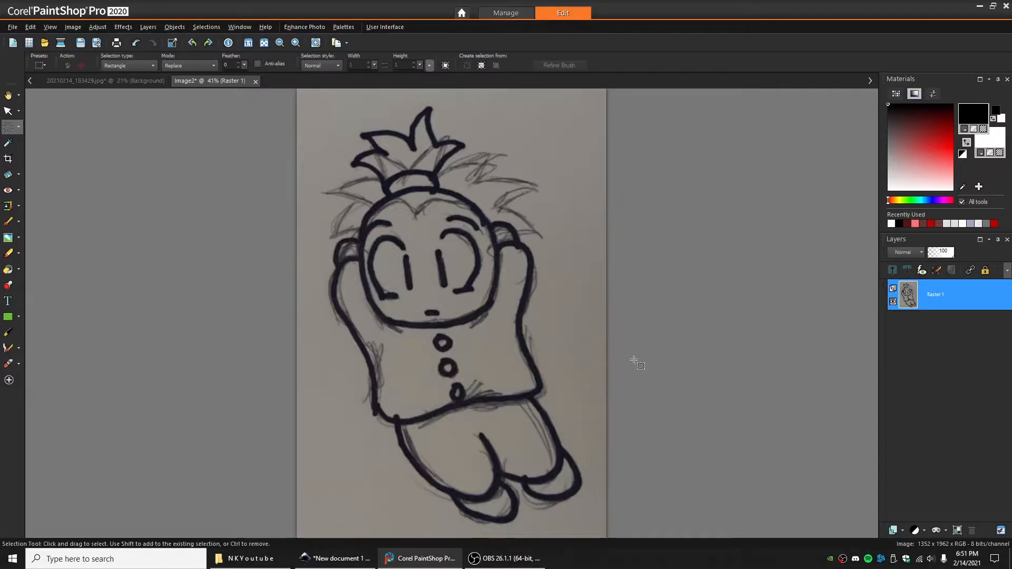
Step: Copy the entire blurred figure image, switch to Inkscape and paste it into the document
{"action": "scroll", "coordinate": [634, 360], "scroll_direction": "down", "scroll_amount": 1}
{"action": "key", "text": "ctrl+a"}
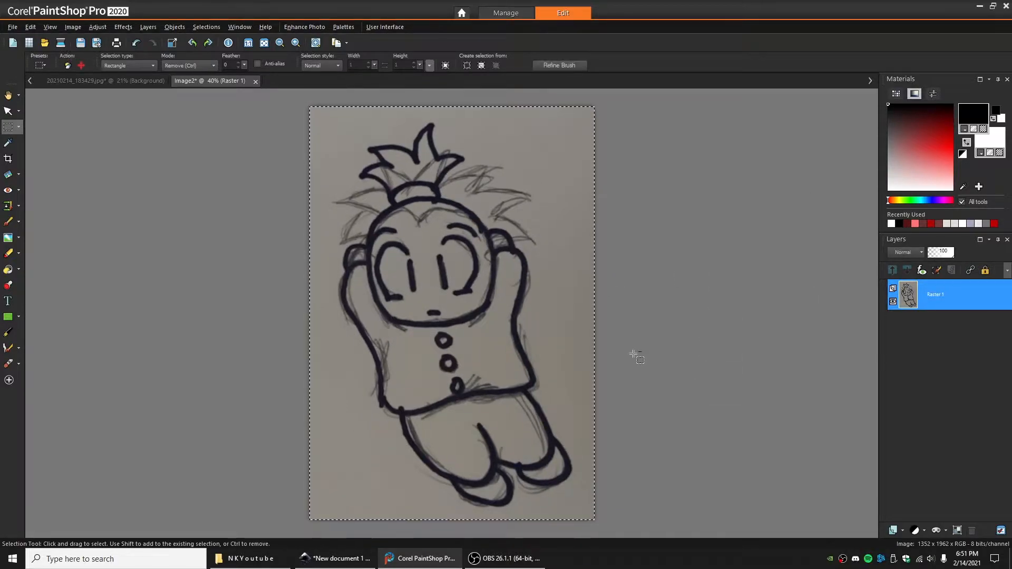
{"action": "left_click", "coordinate": [348, 564]}
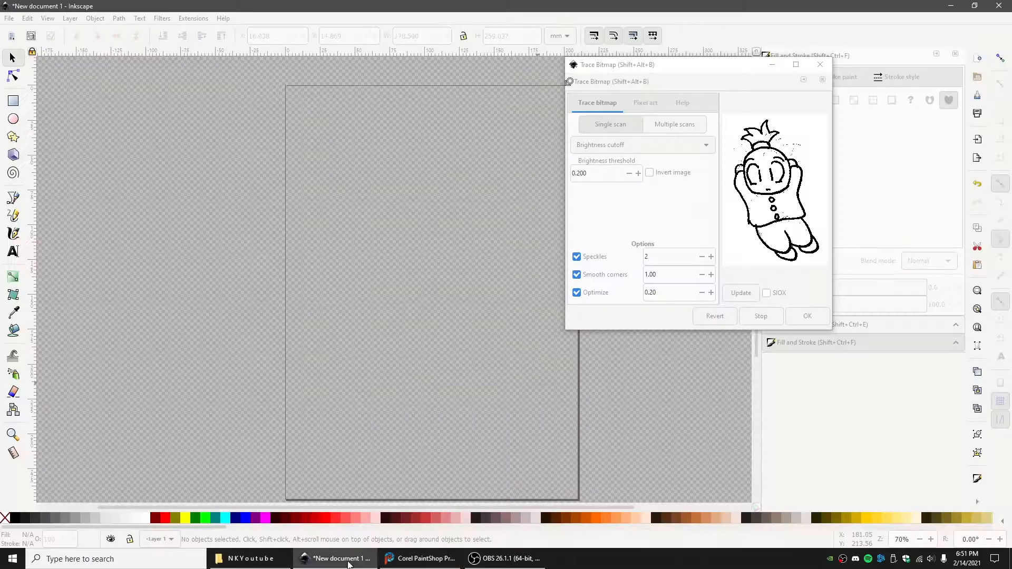
{"action": "key", "text": "ctrl"}
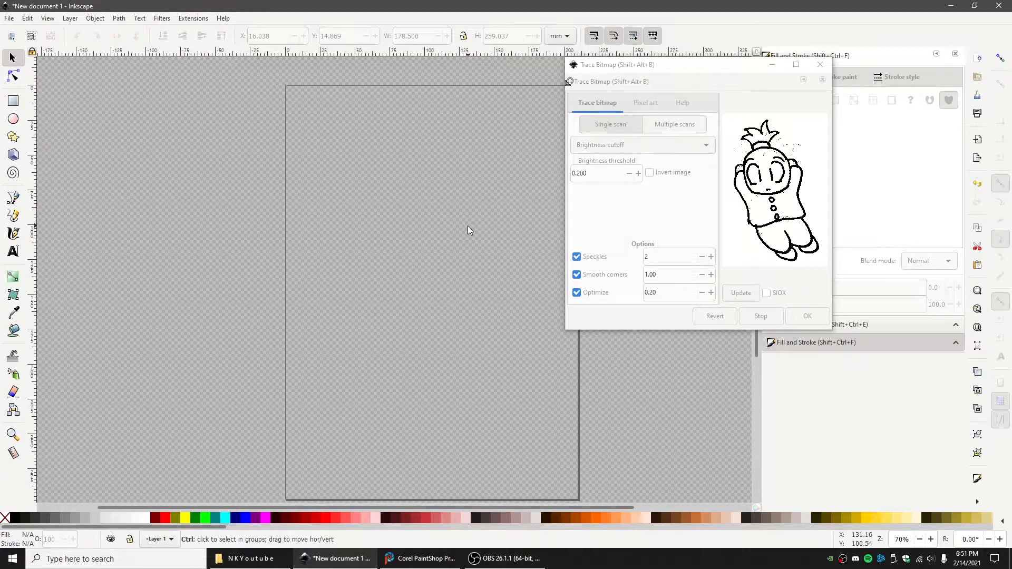
{"action": "key", "text": "ctrl+v"}
Step: Scale the pasted image to about 183 × 266 mm and position it within the page
{"action": "left_click_drag", "start_coordinate": [474, 232], "coordinate": [370, 211]}
{"action": "left_click_drag", "start_coordinate": [479, 363], "coordinate": [550, 466]}
{"action": "left_click_drag", "start_coordinate": [381, 285], "coordinate": [388, 290]}
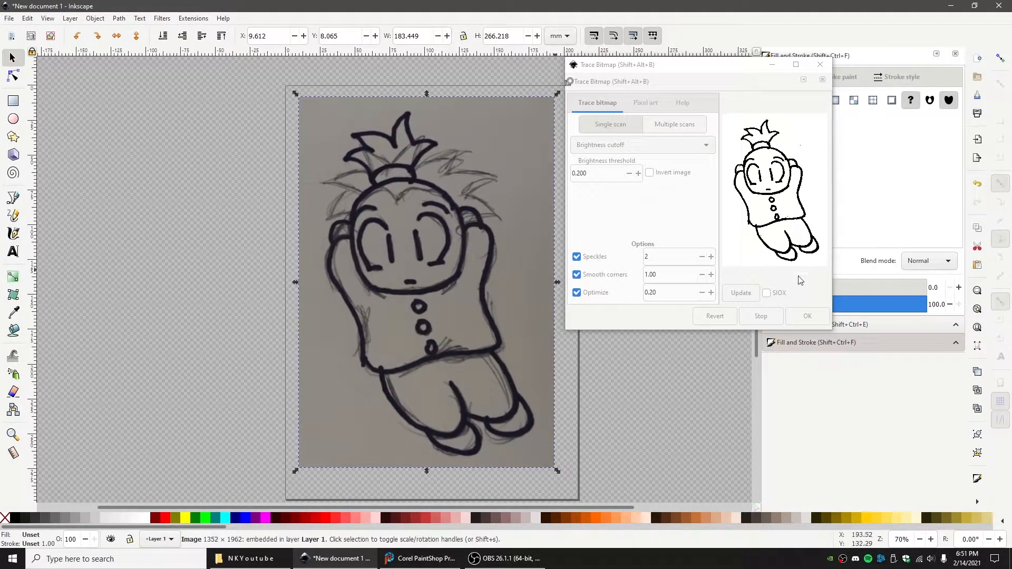
Step: Trace the blurred image with a single-scan Brightness cutoff of 0.200 and move the traced outline beside the image
{"action": "left_click", "coordinate": [806, 319]}
{"action": "left_click", "coordinate": [743, 294]}
{"action": "left_click", "coordinate": [807, 318]}
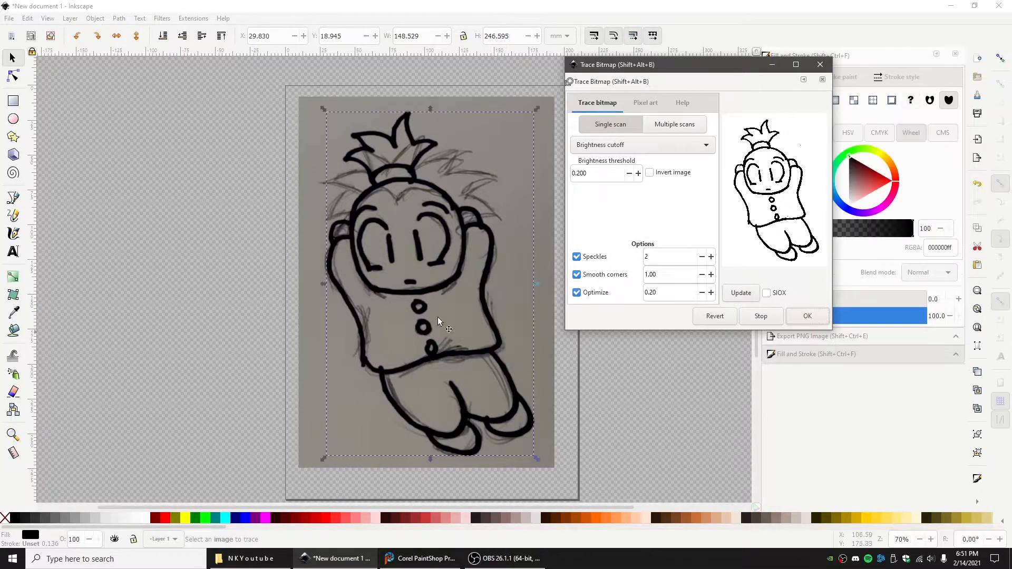
{"action": "left_click_drag", "start_coordinate": [428, 248], "coordinate": [143, 289]}
Step: Examine the edges and nodes of the traced outline around the face, buttons and shirt
{"action": "scroll", "coordinate": [142, 289], "scroll_direction": "up", "scroll_amount": 4}
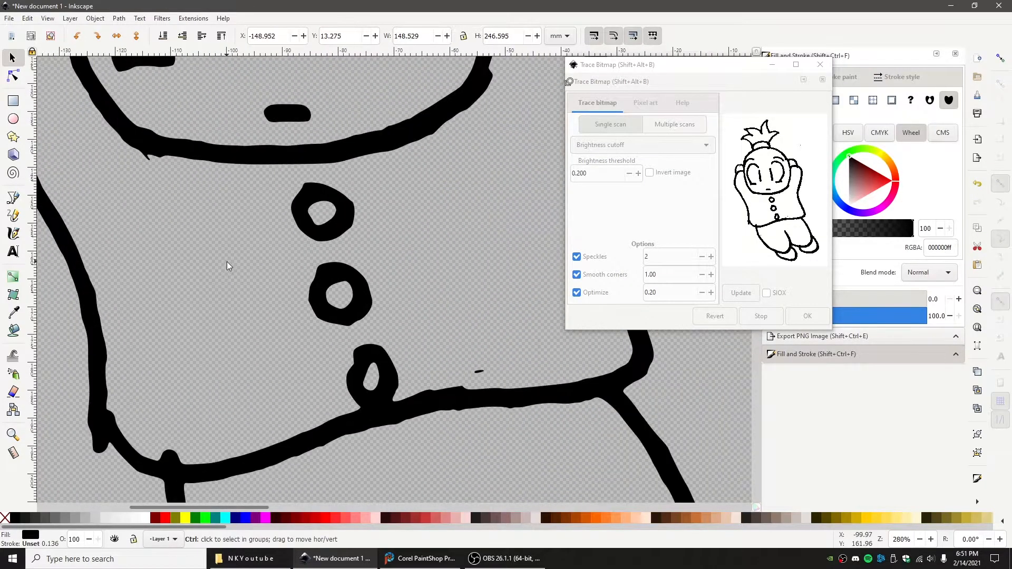
{"action": "left_click_drag", "start_coordinate": [231, 262], "coordinate": [275, 264]}
{"action": "double_click", "coordinate": [118, 260]}
{"action": "scroll", "coordinate": [191, 278], "scroll_direction": "down", "scroll_amount": 1}
{"action": "scroll", "coordinate": [191, 281], "scroll_direction": "down", "scroll_amount": 1}
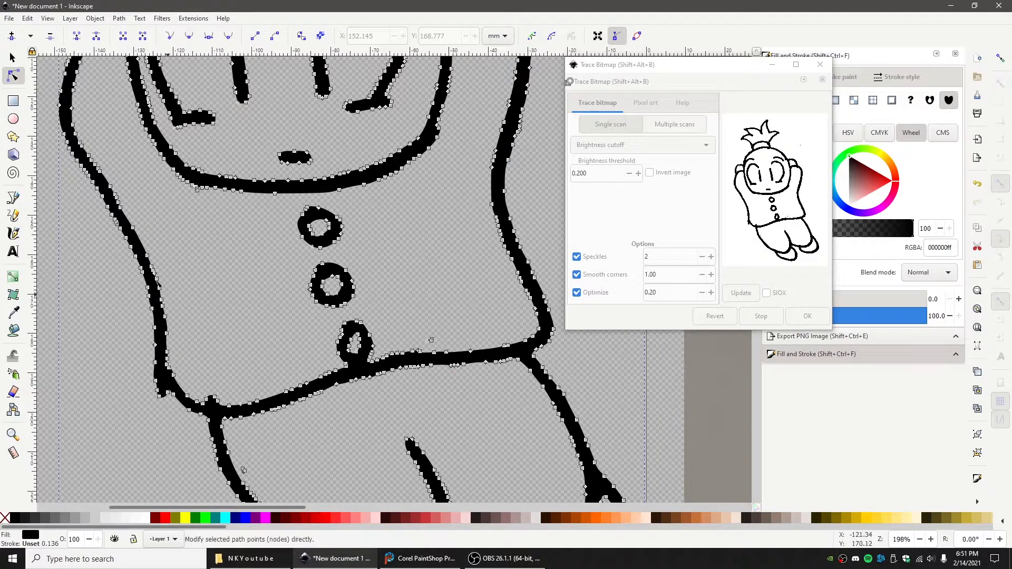
{"action": "left_click", "coordinate": [217, 298]}
{"action": "scroll", "coordinate": [269, 297], "scroll_direction": "down", "scroll_amount": 2}
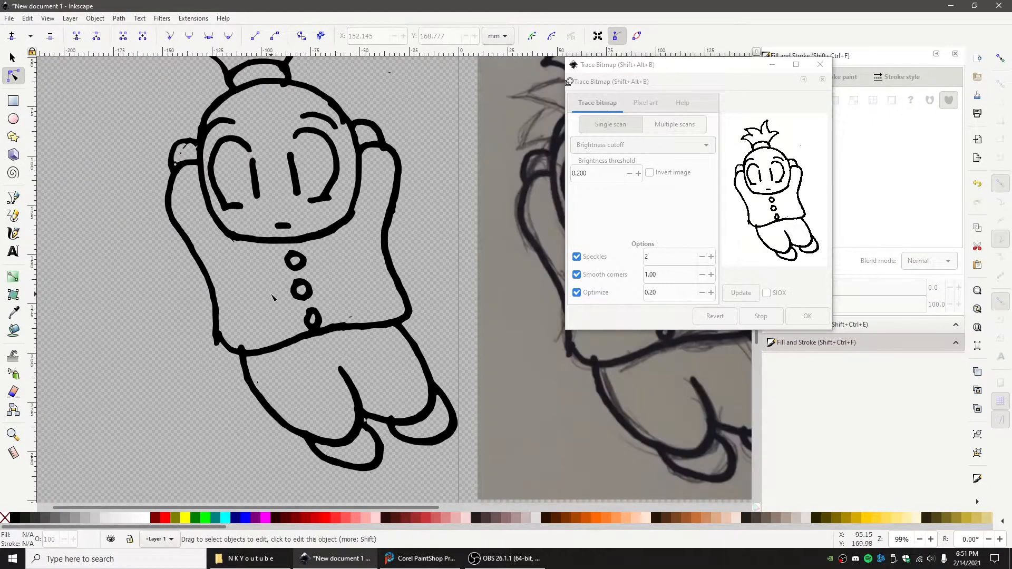
Step: Delete the source image, close the Trace Bitmap dialog and move the traced outline onto the page
{"action": "scroll", "coordinate": [370, 275], "scroll_direction": "down", "scroll_amount": 2}
{"action": "key", "text": "s"}
{"action": "left_click", "coordinate": [425, 277]}
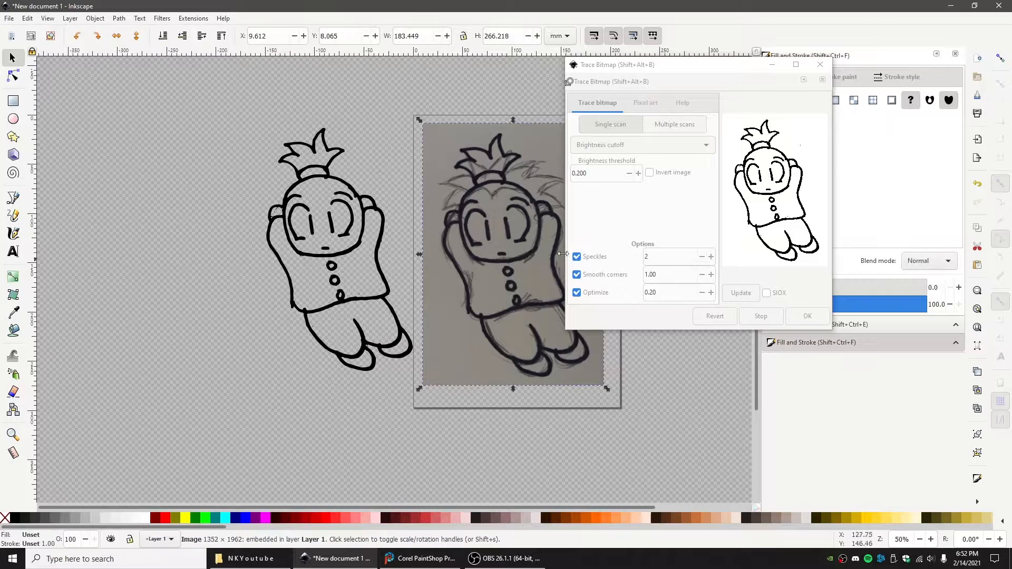
{"action": "key", "text": "Delete"}
{"action": "left_click", "coordinate": [820, 65]}
{"action": "left_click_drag", "start_coordinate": [323, 251], "coordinate": [502, 259]}
Step: Smooth the shirt hem by deleting its surplus nodes on both sides of the lowest button
{"action": "scroll", "coordinate": [641, 286], "scroll_direction": "up", "scroll_amount": 3}
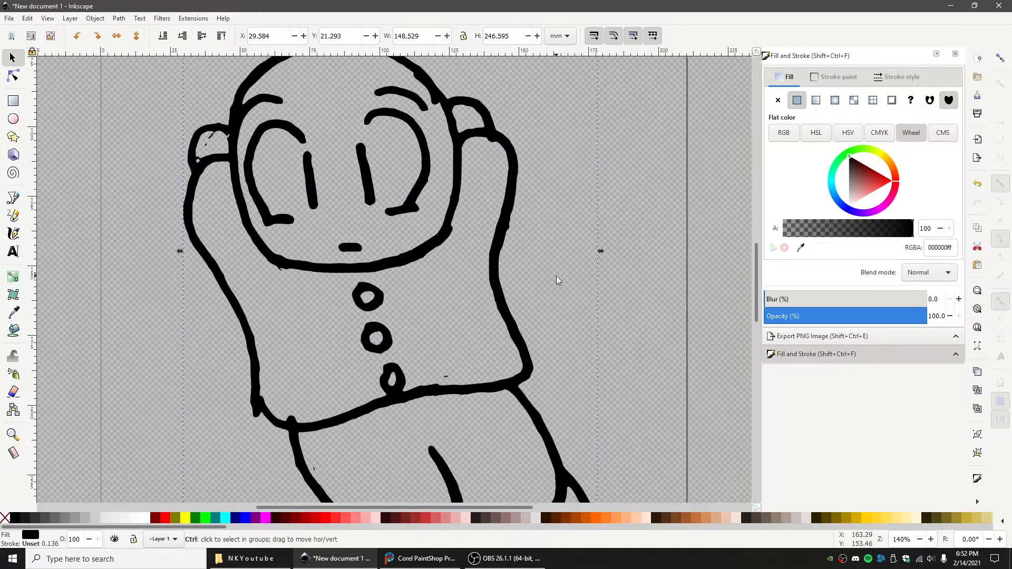
{"action": "scroll", "coordinate": [396, 359], "scroll_direction": "down", "scroll_amount": 2}
{"action": "scroll", "coordinate": [506, 325], "scroll_direction": "up", "scroll_amount": 2, "text": "ctrl"}
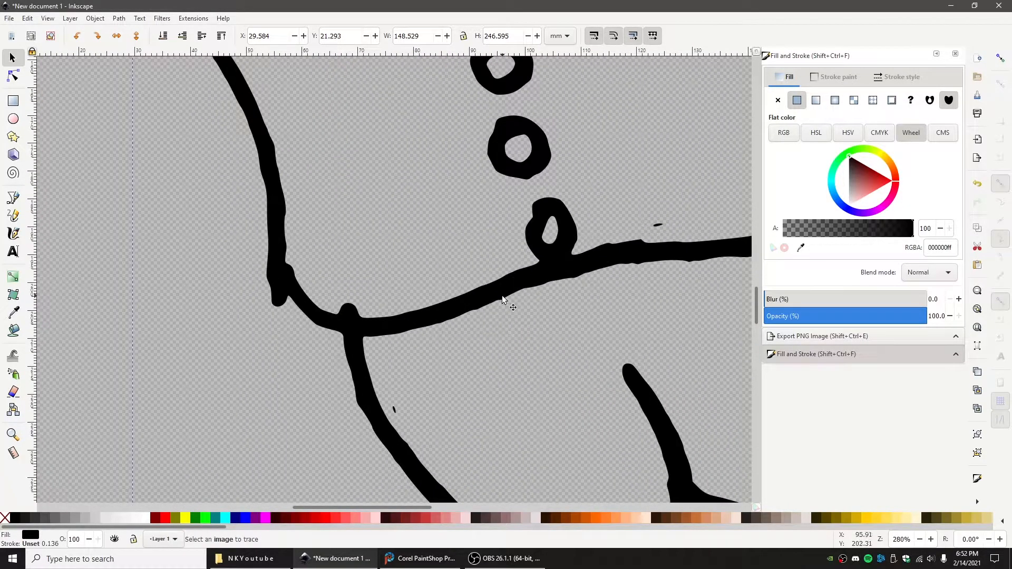
{"action": "key", "text": "n"}
{"action": "left_click_drag", "start_coordinate": [475, 328], "coordinate": [520, 352]}
{"action": "key", "text": "Delete"}
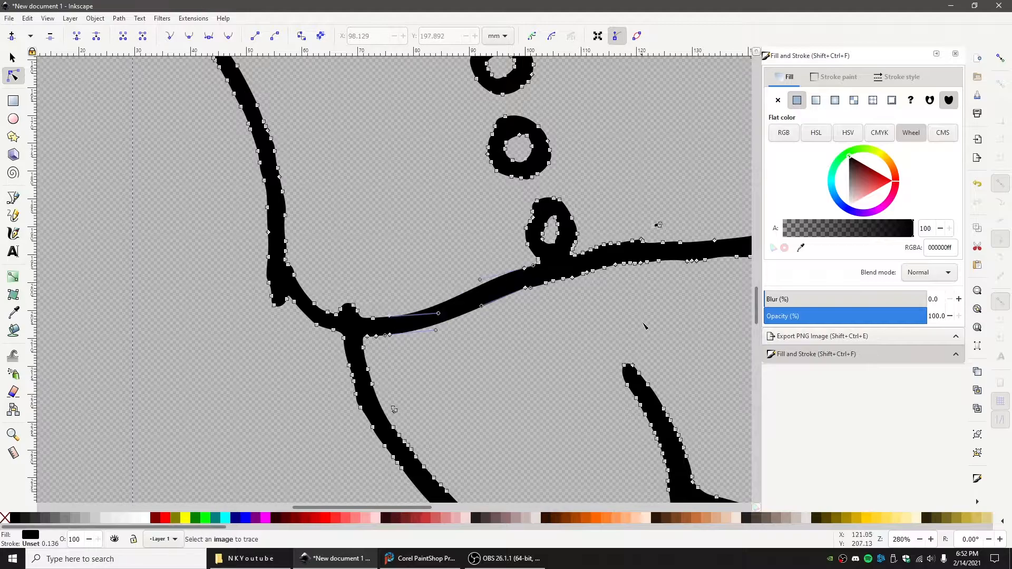
{"action": "left_click_drag", "start_coordinate": [643, 300], "coordinate": [447, 349]}
{"action": "left_click_drag", "start_coordinate": [463, 298], "coordinate": [571, 342]}
{"action": "key", "text": "Delete"}
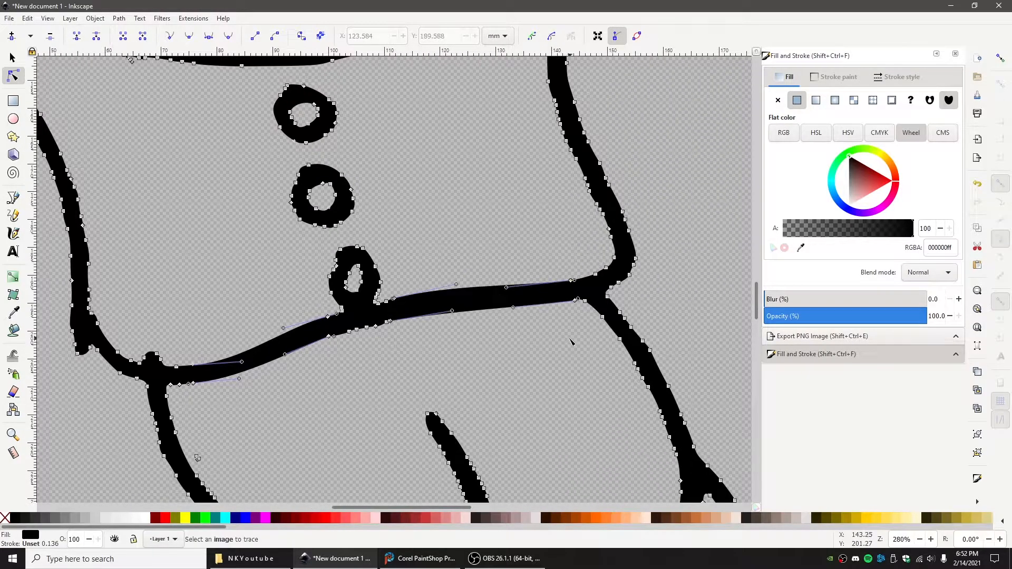
Step: Delete the remaining nodes on the hem's lower edge beneath the lowest button
{"action": "left_click", "coordinate": [524, 228]}
{"action": "scroll", "coordinate": [404, 353], "scroll_direction": "down", "scroll_amount": 1}
{"action": "scroll", "coordinate": [382, 349], "scroll_direction": "up", "scroll_amount": 3}
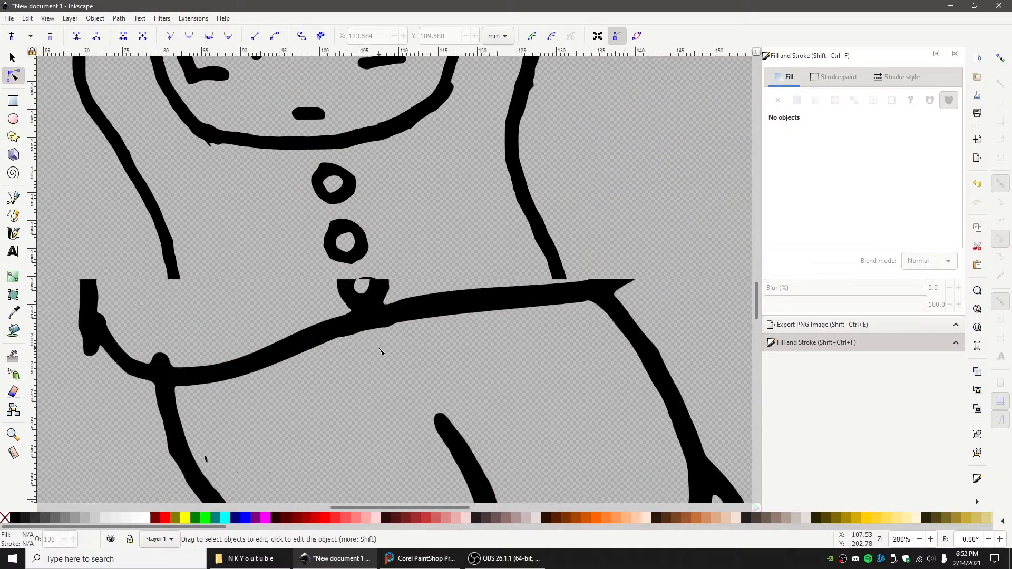
{"action": "left_click", "coordinate": [381, 297]}
{"action": "left_click_drag", "start_coordinate": [300, 301], "coordinate": [440, 340]}
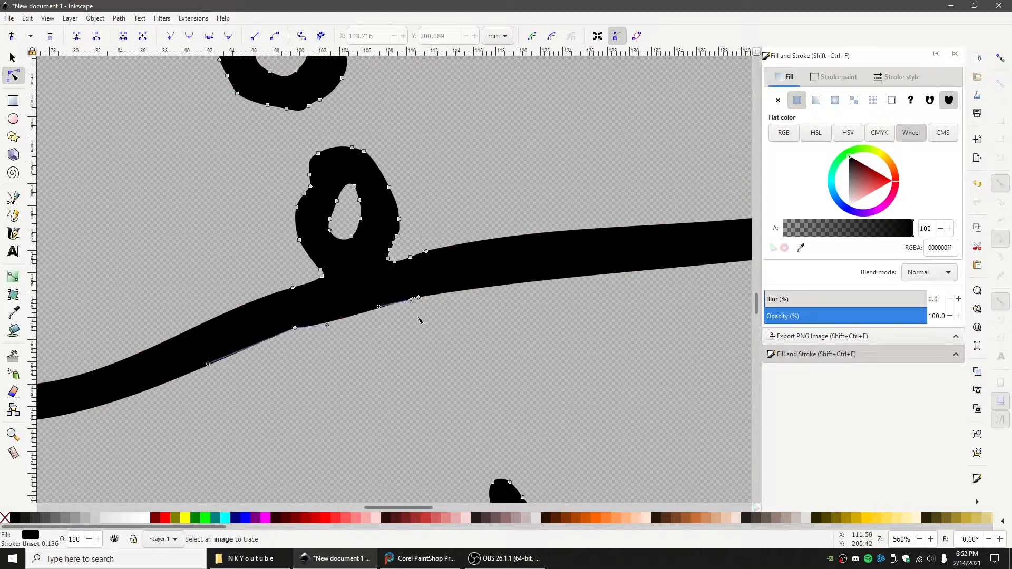
{"action": "key", "text": "Delete"}
{"action": "key", "text": "Delete"}
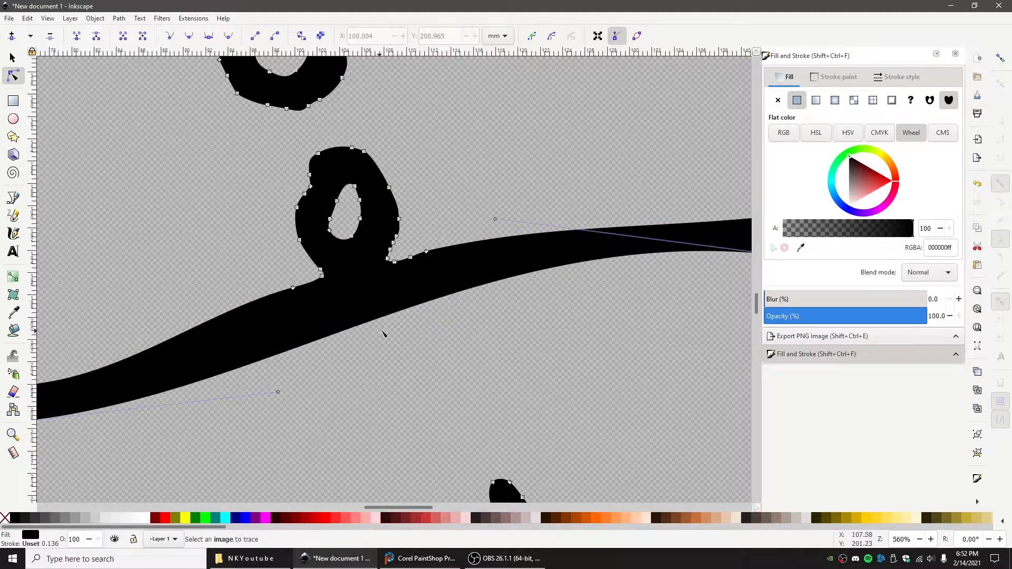
Step: Adjust the curve handles of the hem's lower edge to even out the line thickness
{"action": "scroll", "coordinate": [534, 330], "scroll_direction": "down", "scroll_amount": 3}
{"action": "left_click_drag", "start_coordinate": [534, 330], "coordinate": [484, 326]}
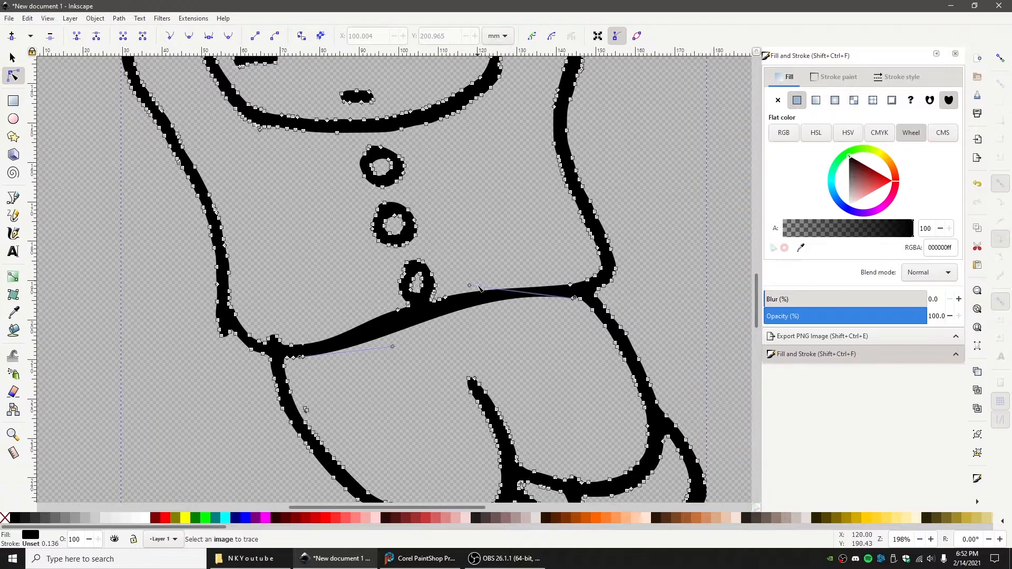
{"action": "left_click_drag", "start_coordinate": [470, 285], "coordinate": [445, 293]}
{"action": "left_click_drag", "start_coordinate": [392, 350], "coordinate": [395, 341]}
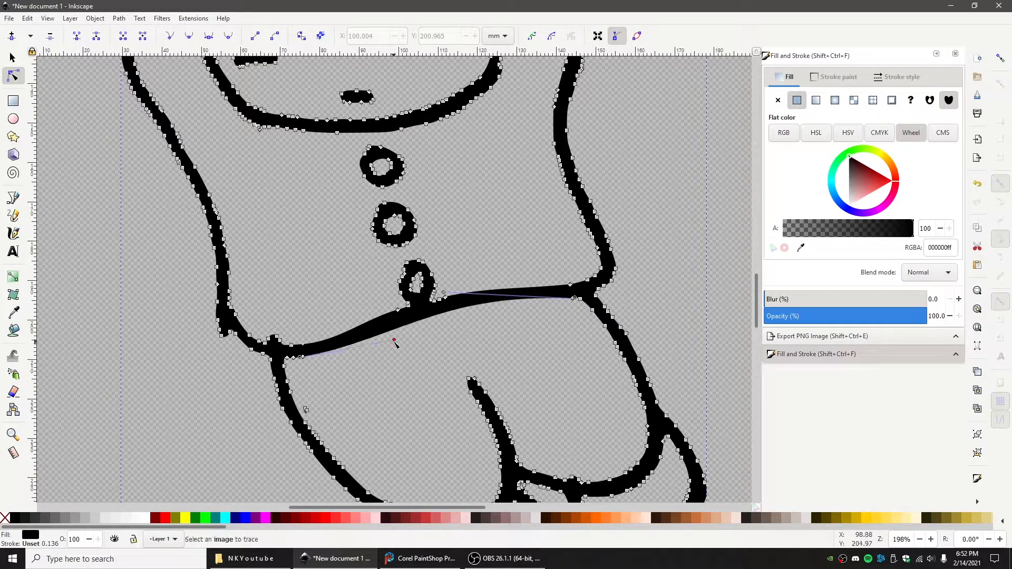
{"action": "left_click", "coordinate": [315, 285]}
Step: Delete the jagged nodes around the shirt's lower-left corner and the bump where the leg meets the hem
{"action": "scroll", "coordinate": [314, 285], "scroll_direction": "down", "scroll_amount": 2}
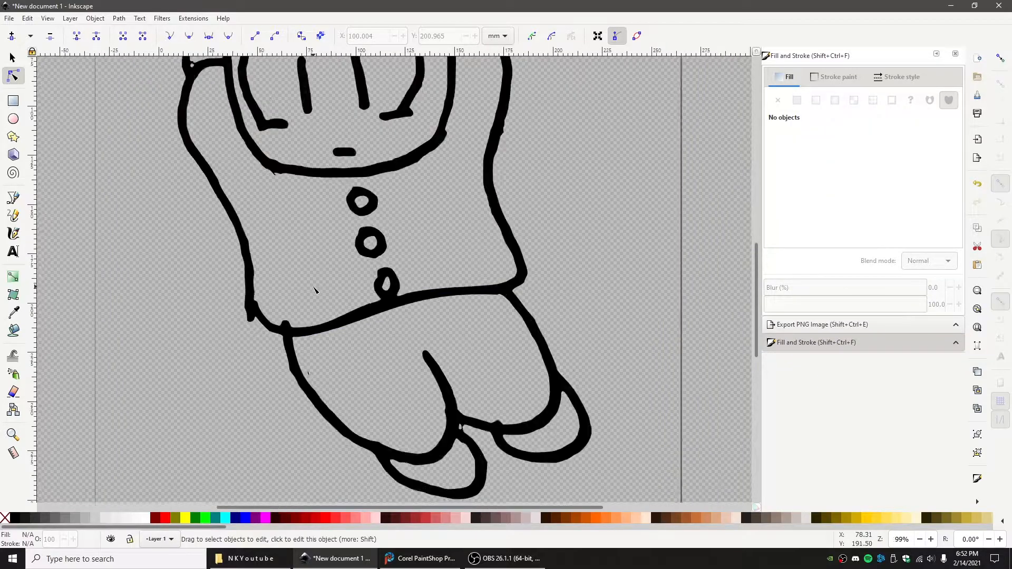
{"action": "left_click_drag", "start_coordinate": [296, 259], "coordinate": [458, 248]}
{"action": "scroll", "coordinate": [445, 283], "scroll_direction": "up", "scroll_amount": 3}
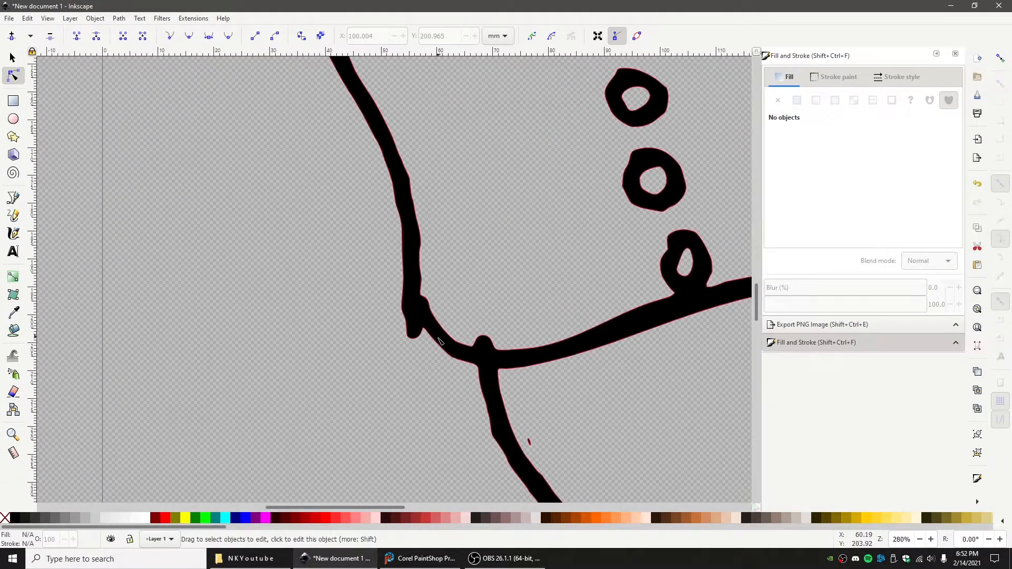
{"action": "left_click", "coordinate": [437, 343]}
{"action": "left_click_drag", "start_coordinate": [352, 227], "coordinate": [446, 376]}
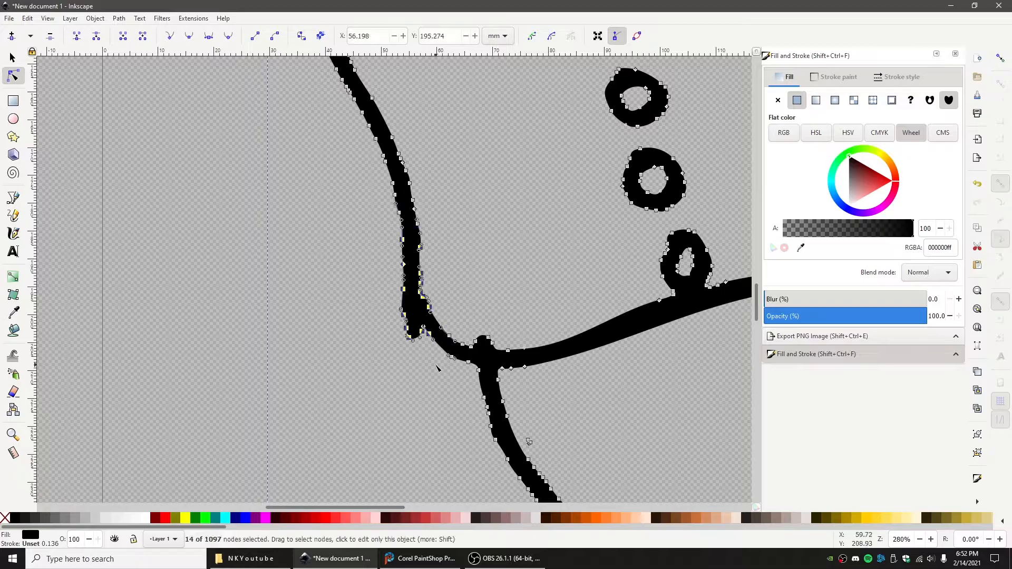
{"action": "left_click_drag", "start_coordinate": [458, 310], "coordinate": [505, 364]}
{"action": "key", "text": "Delete"}
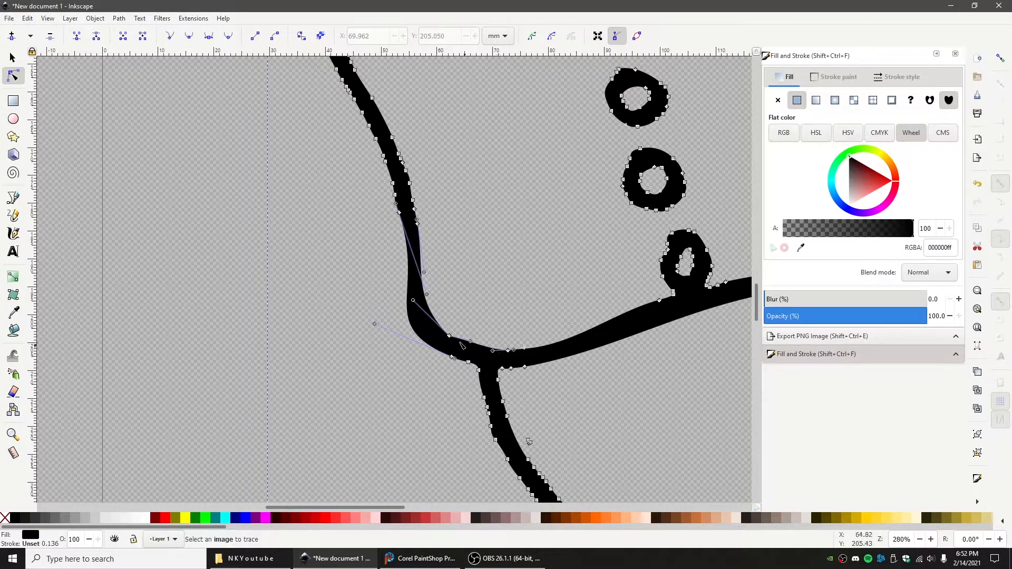
Step: Reshape the shirt's lower-left side into a smooth curve by adjusting handles, removing more nodes and shifting the inner-edge node
{"action": "left_click_drag", "start_coordinate": [375, 325], "coordinate": [417, 309]}
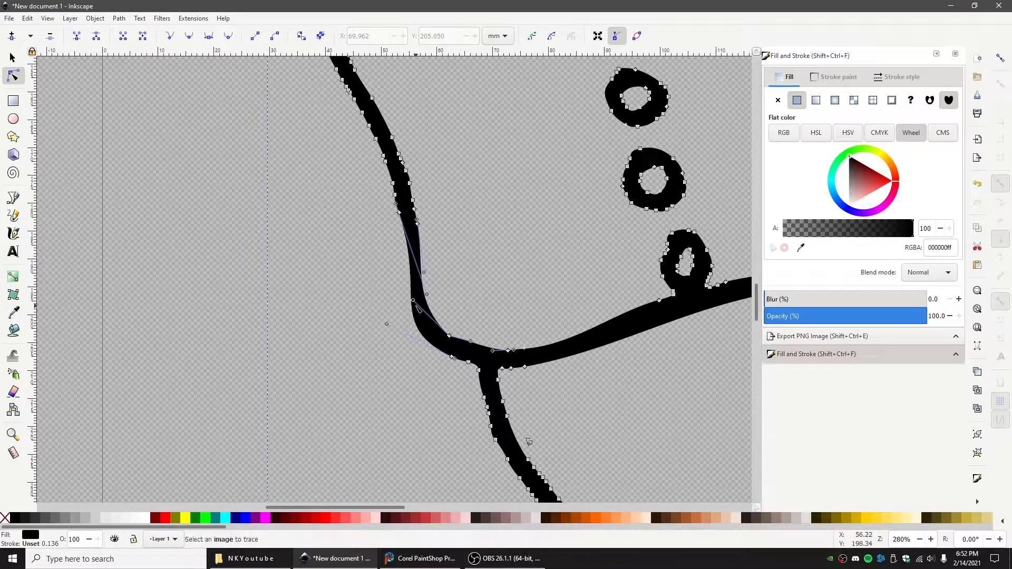
{"action": "left_click_drag", "start_coordinate": [425, 273], "coordinate": [437, 277]}
{"action": "key", "text": "Delete"}
{"action": "left_click_drag", "start_coordinate": [423, 221], "coordinate": [406, 229]}
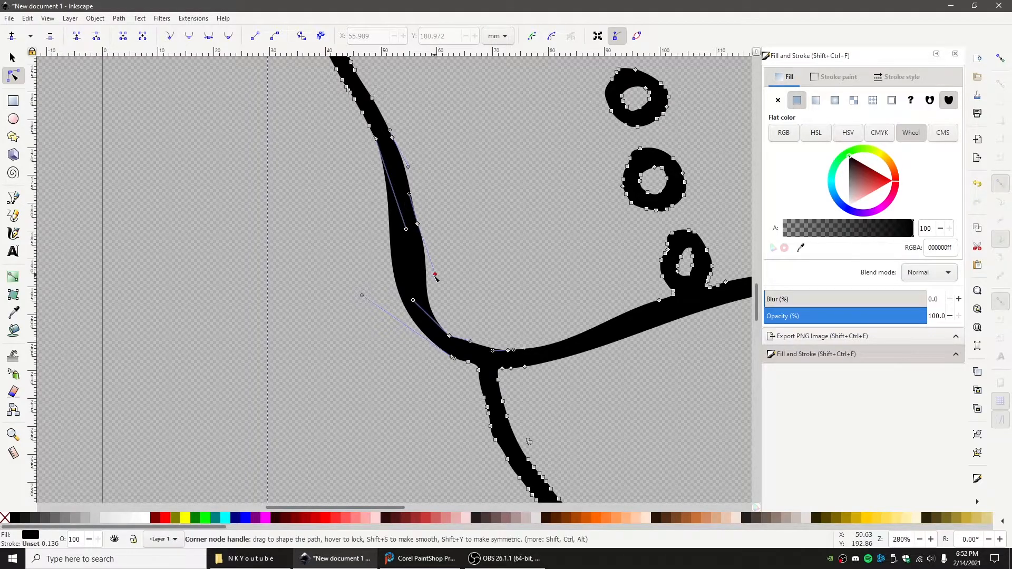
{"action": "left_click_drag", "start_coordinate": [436, 275], "coordinate": [418, 276]}
{"action": "left_click_drag", "start_coordinate": [418, 224], "coordinate": [411, 223]}
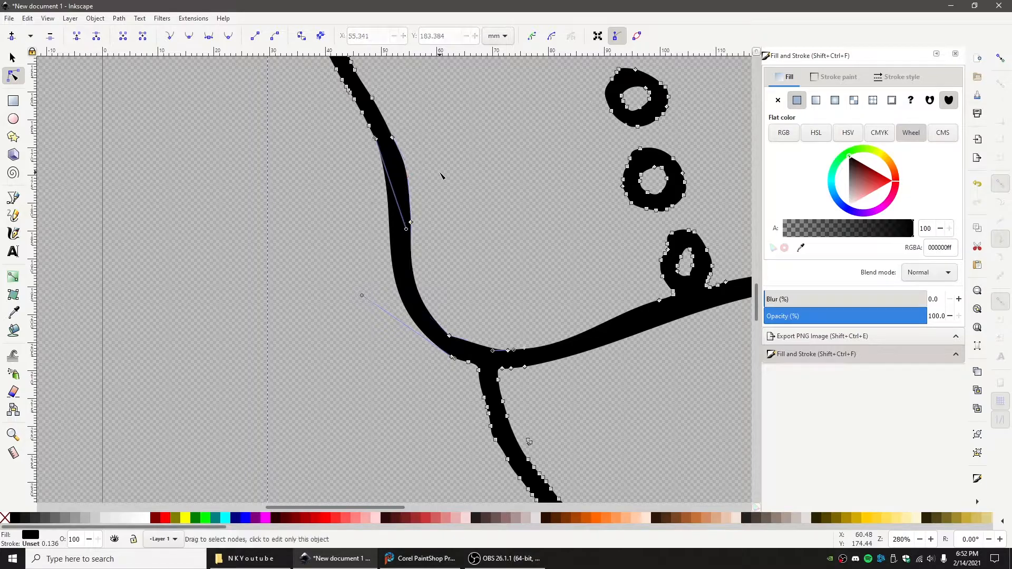
{"action": "left_click", "coordinate": [469, 195]}
{"action": "left_click_drag", "start_coordinate": [526, 196], "coordinate": [488, 271]}
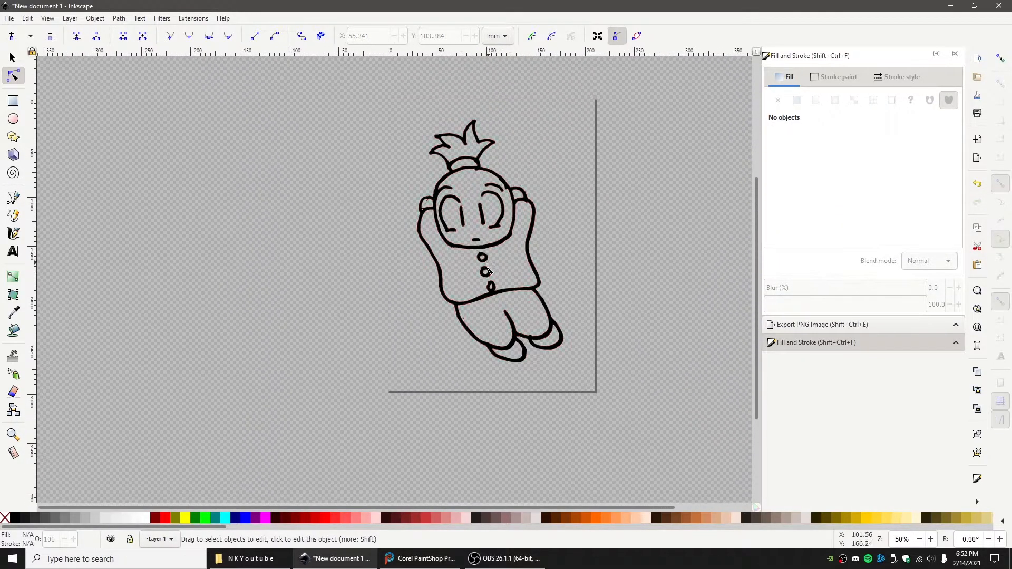
Step: Delete the surplus nodes along the chin line, from the lower-left jaw to the lower-right jaw
{"action": "scroll", "coordinate": [502, 281], "scroll_direction": "up", "scroll_amount": 4, "text": "ctrl"}
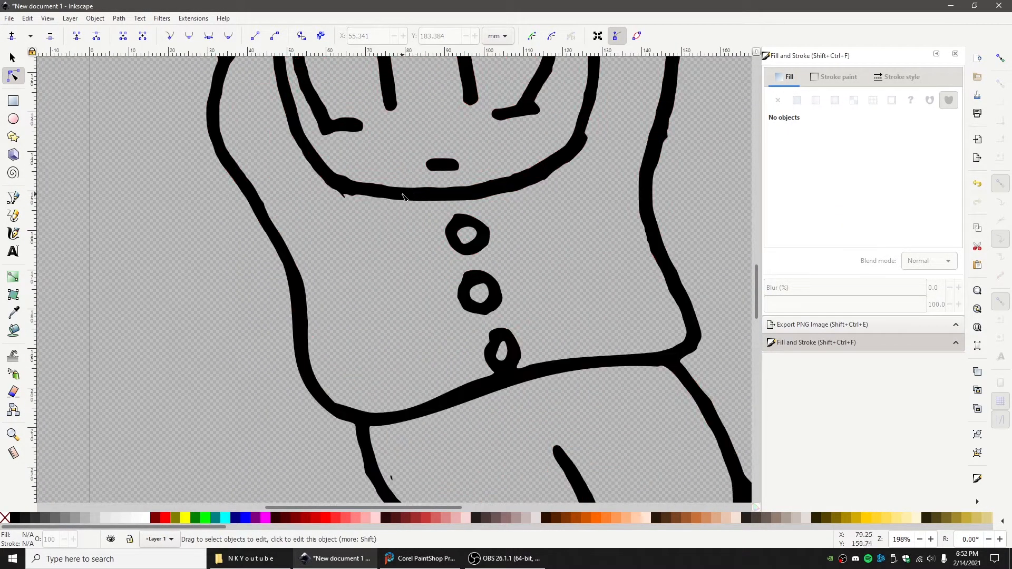
{"action": "left_click", "coordinate": [403, 198]}
{"action": "scroll", "coordinate": [400, 244], "scroll_direction": "up", "scroll_amount": 2, "text": "ctrl"}
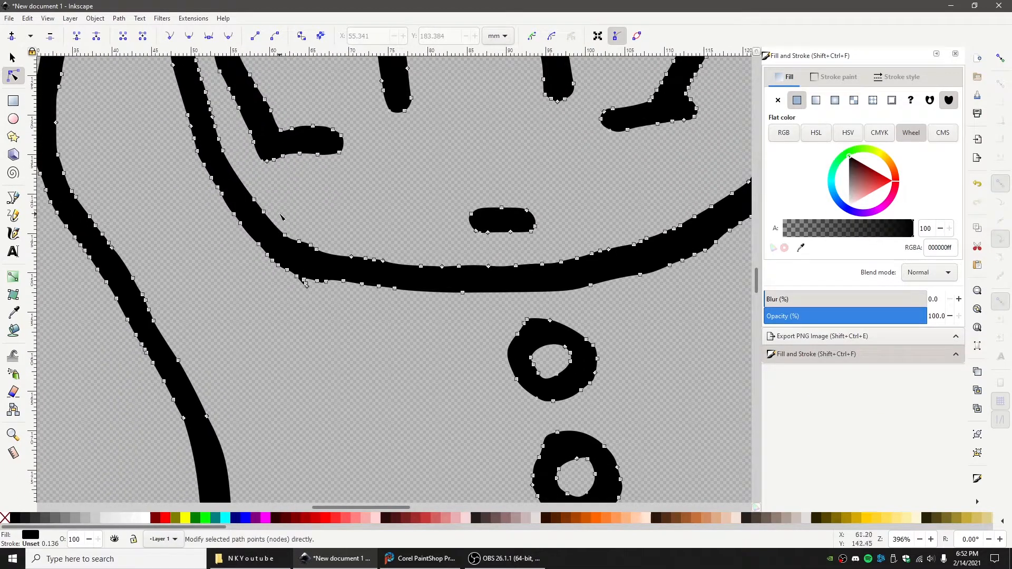
{"action": "left_click_drag", "start_coordinate": [378, 314], "coordinate": [406, 318]}
{"action": "scroll", "coordinate": [463, 354], "scroll_direction": "right", "scroll_amount": 7}
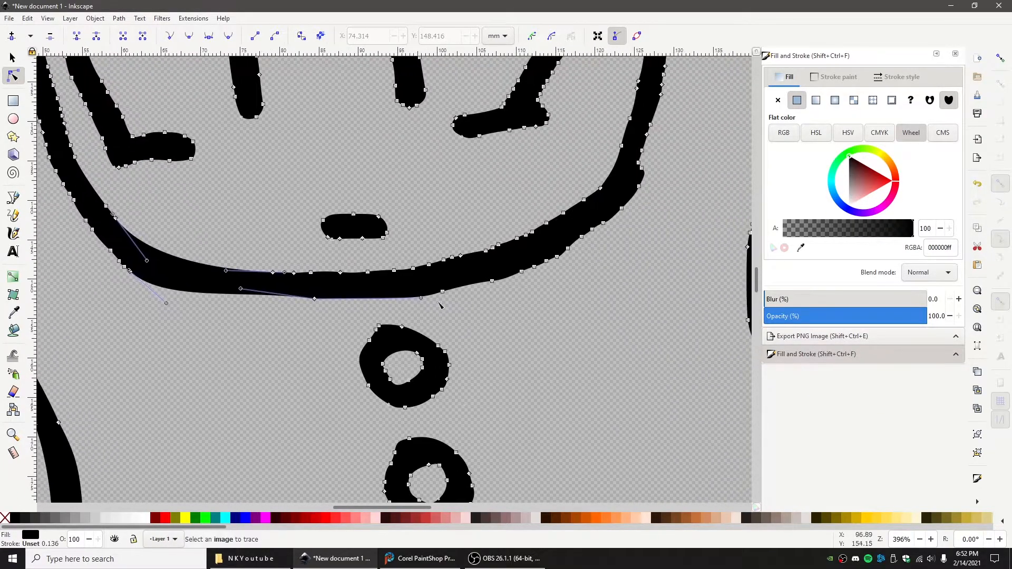
{"action": "left_click_drag", "start_coordinate": [408, 180], "coordinate": [618, 307]}
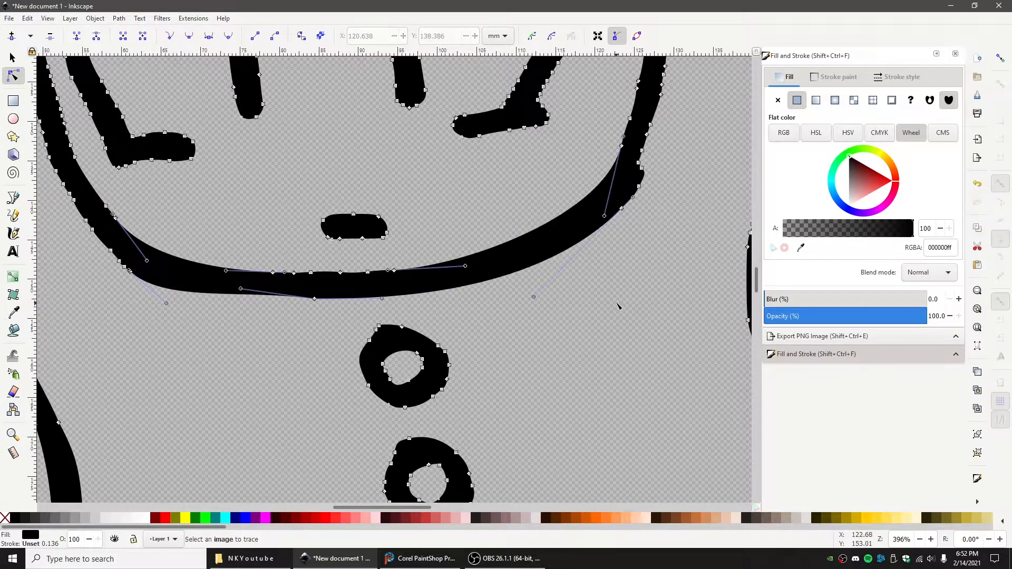
Step: Remove the leftover nodes at the middle of the chin and adjust its bottom node and handle for a smooth curve
{"action": "left_click_drag", "start_coordinate": [378, 289], "coordinate": [377, 289]}
{"action": "key", "text": "Delete"}
{"action": "left_click_drag", "start_coordinate": [315, 301], "coordinate": [315, 305]}
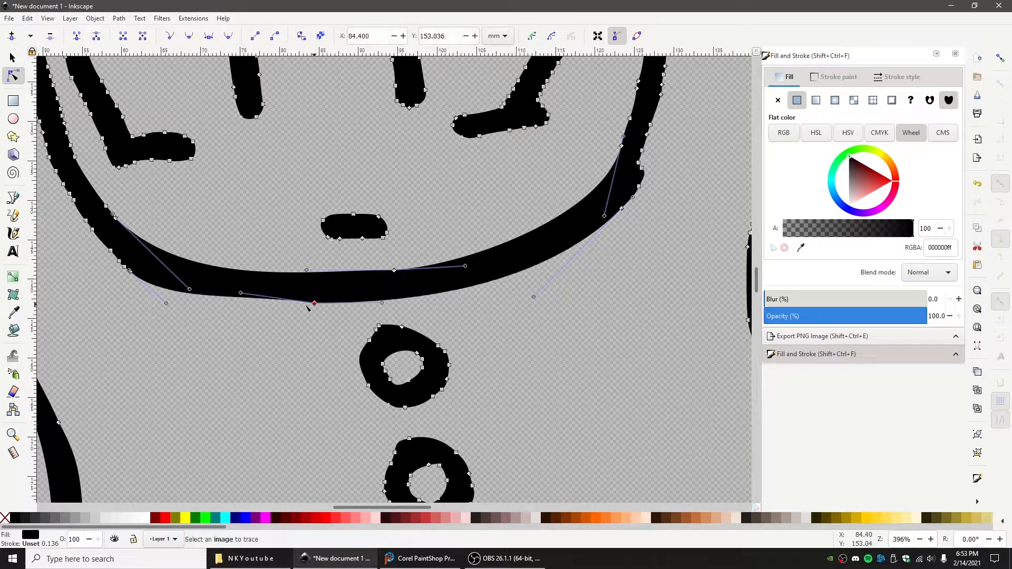
{"action": "left_click_drag", "start_coordinate": [241, 293], "coordinate": [234, 300]}
{"action": "left_click", "coordinate": [499, 202]}
{"action": "left_click", "coordinate": [690, 316]}
{"action": "scroll", "coordinate": [638, 282], "scroll_direction": "down", "scroll_amount": 4}
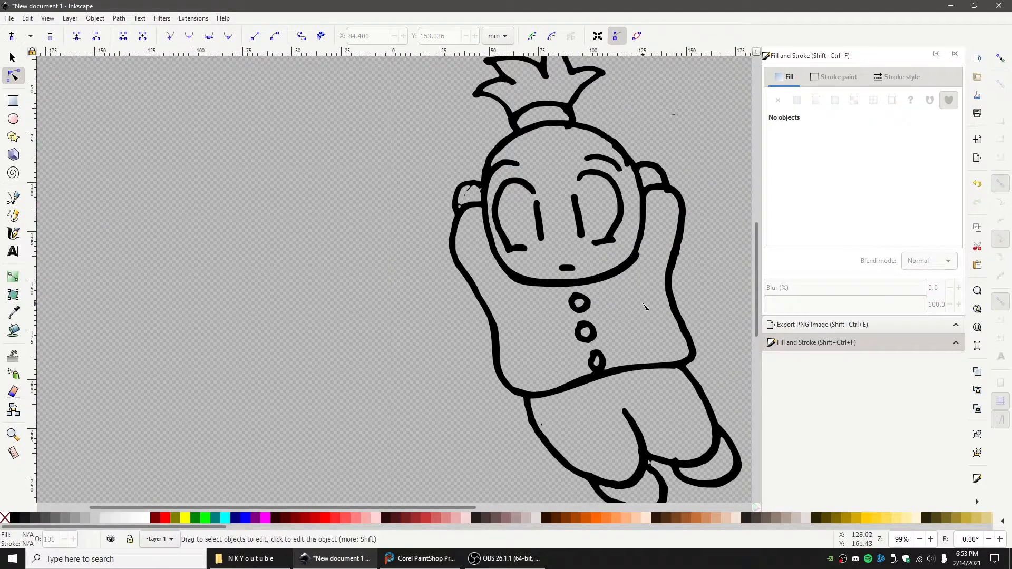
Step: Delete the bumpy nodes on the right side of the jaw and adjust the inner curve handle to thin the line
{"action": "scroll", "coordinate": [493, 296], "scroll_direction": "up", "scroll_amount": 5}
{"action": "left_click", "coordinate": [428, 196]}
{"action": "left_click_drag", "start_coordinate": [384, 109], "coordinate": [476, 297]}
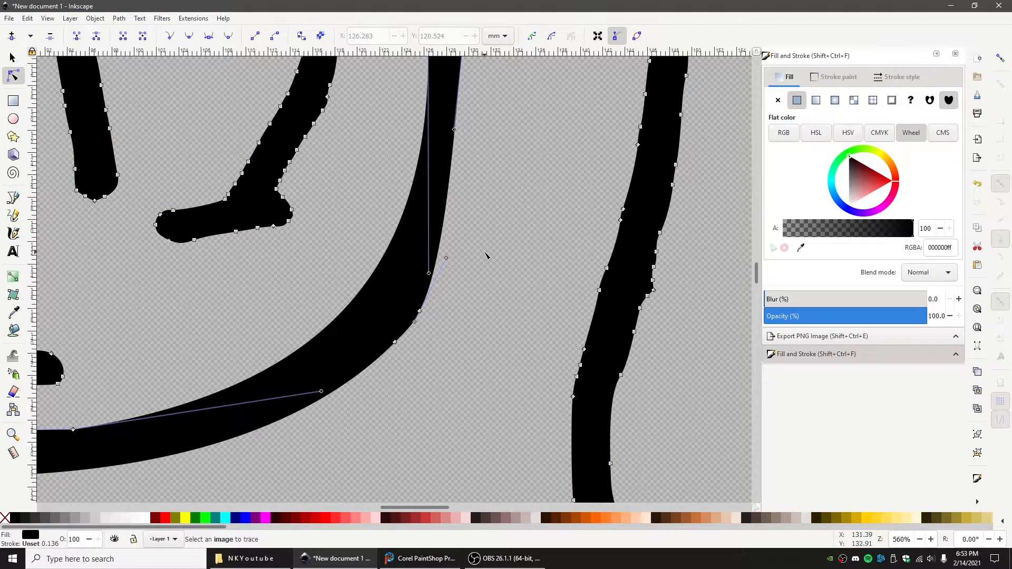
{"action": "scroll", "coordinate": [486, 255], "scroll_direction": "down", "scroll_amount": 3}
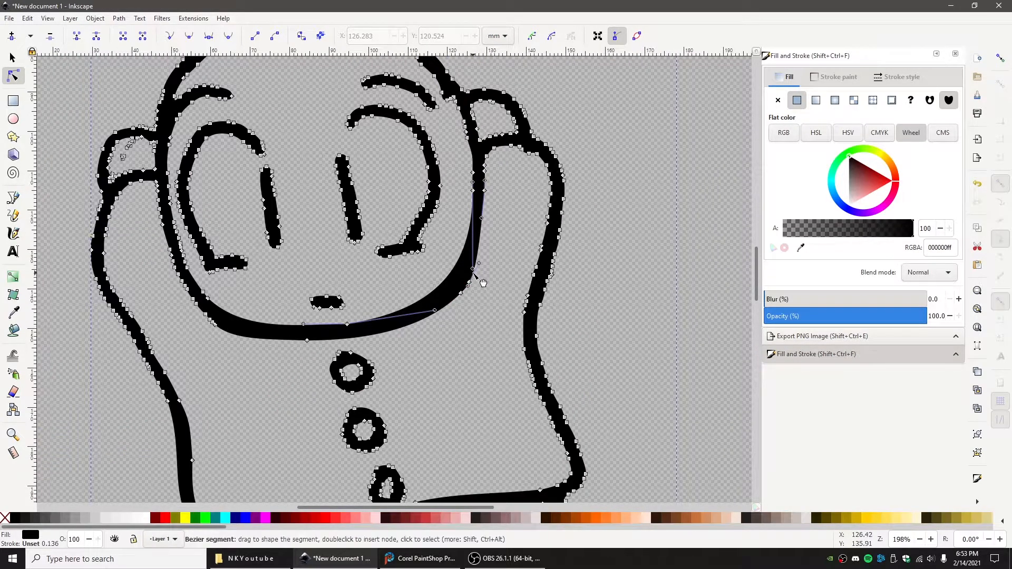
{"action": "left_click_drag", "start_coordinate": [473, 269], "coordinate": [473, 298]}
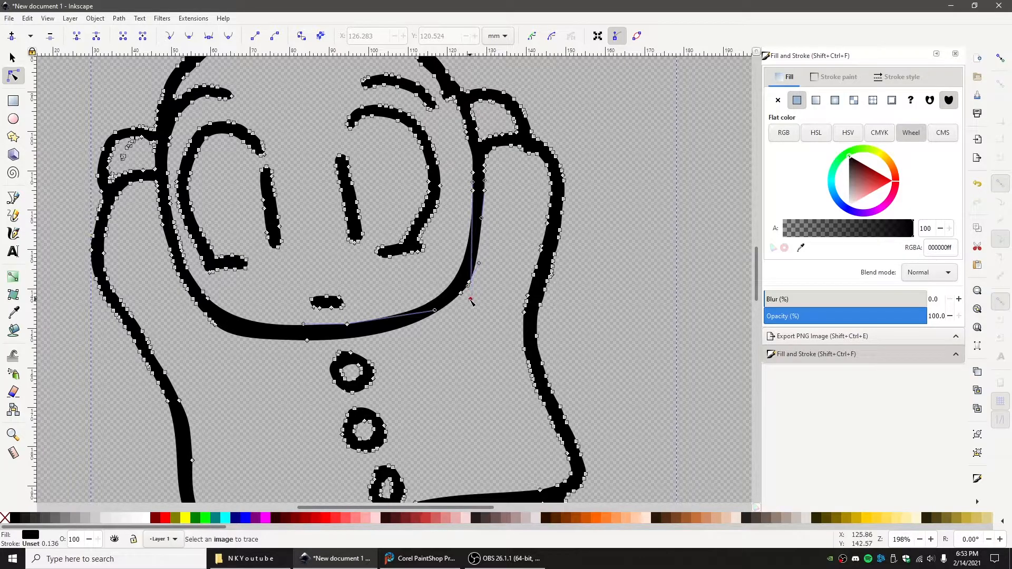
Step: Delete the stray marks and bumpy nodes along the left hand's upper outline and pull the inner-edge handle into a rounded arch
{"action": "left_click", "coordinate": [485, 358]}
{"action": "scroll", "coordinate": [471, 369], "scroll_direction": "down", "scroll_amount": 2}
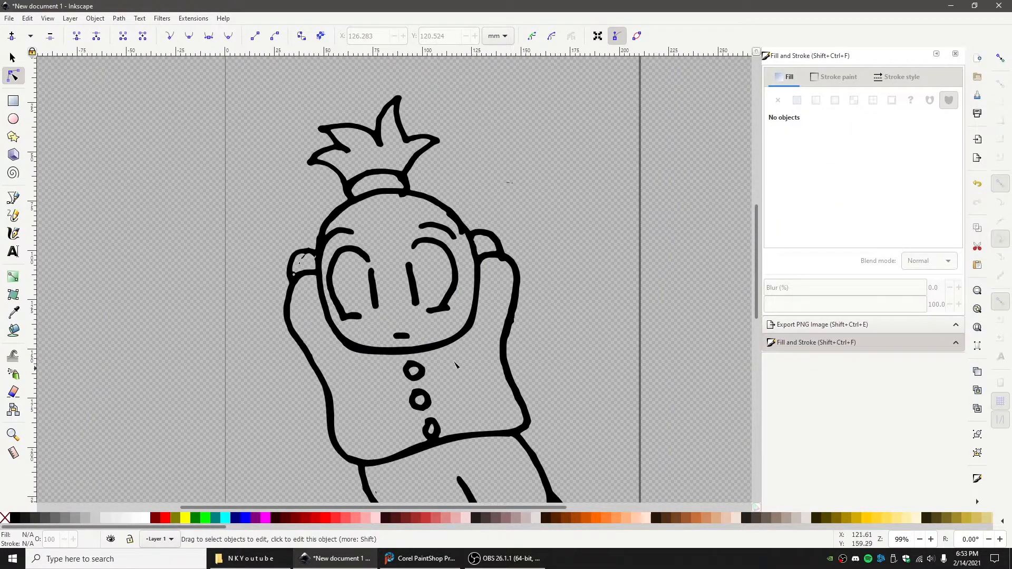
{"action": "scroll", "coordinate": [311, 258], "scroll_direction": "up", "scroll_amount": 5}
{"action": "left_click", "coordinate": [317, 199]}
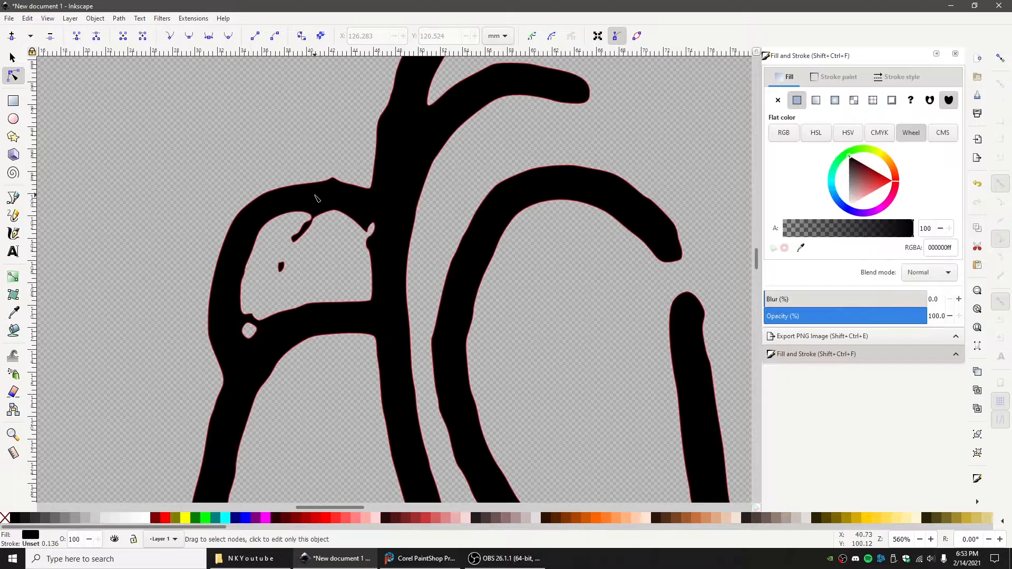
{"action": "left_click_drag", "start_coordinate": [318, 267], "coordinate": [343, 282]}
{"action": "key", "text": "Delete"}
{"action": "left_click_drag", "start_coordinate": [371, 229], "coordinate": [384, 246]}
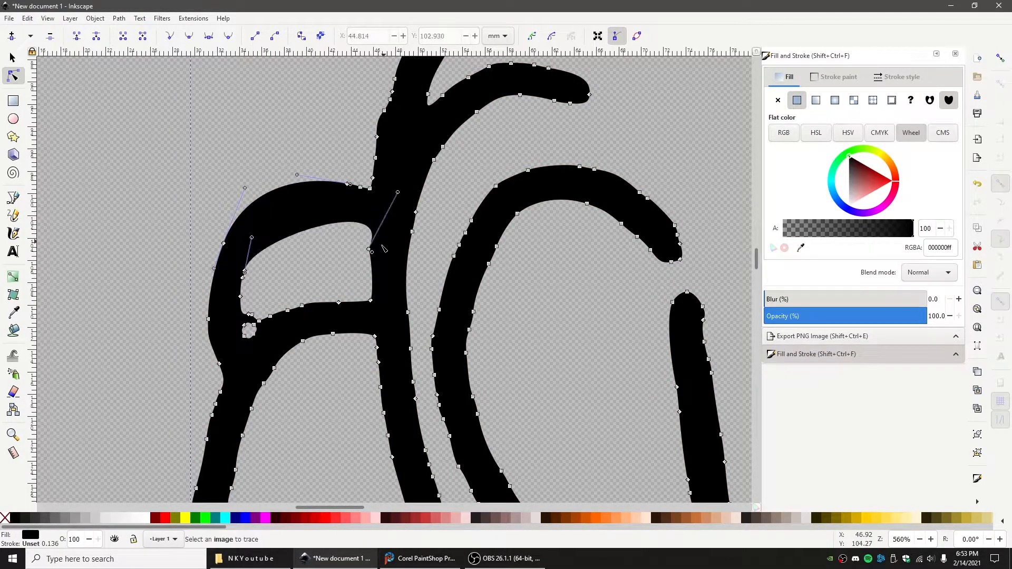
{"action": "left_click_drag", "start_coordinate": [397, 192], "coordinate": [316, 163]}
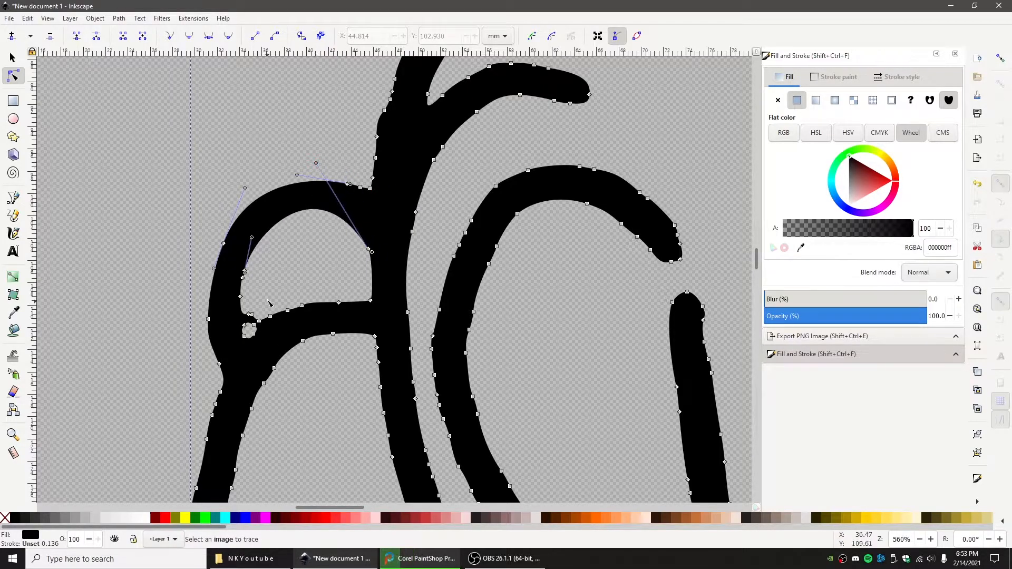
Step: Delete the small hole and uneven nodes at the lower-left corner of the left hand's inner outline
{"action": "left_click_drag", "start_coordinate": [265, 346], "coordinate": [265, 345]}
{"action": "key", "text": "Delete"}
{"action": "left_click_drag", "start_coordinate": [271, 290], "coordinate": [305, 330]}
{"action": "key", "text": "Delete"}
{"action": "left_click", "coordinate": [345, 409]}
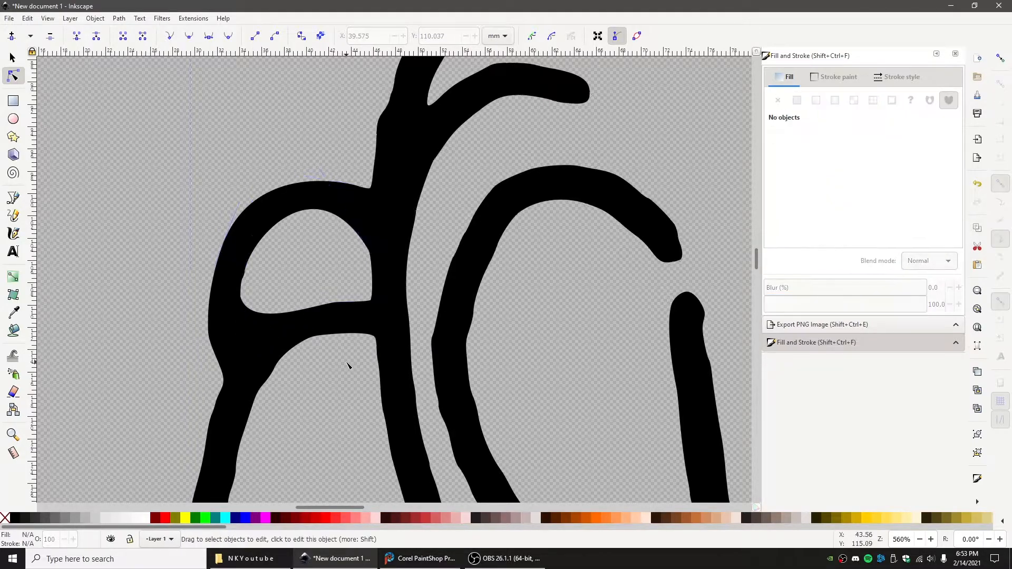
Step: Delete the surplus node on the left hand's inner left edge and lengthen the remaining node's upper handle
{"action": "left_click", "coordinate": [286, 338]}
{"action": "left_click_drag", "start_coordinate": [235, 284], "coordinate": [235, 285]}
{"action": "key", "text": "Delete"}
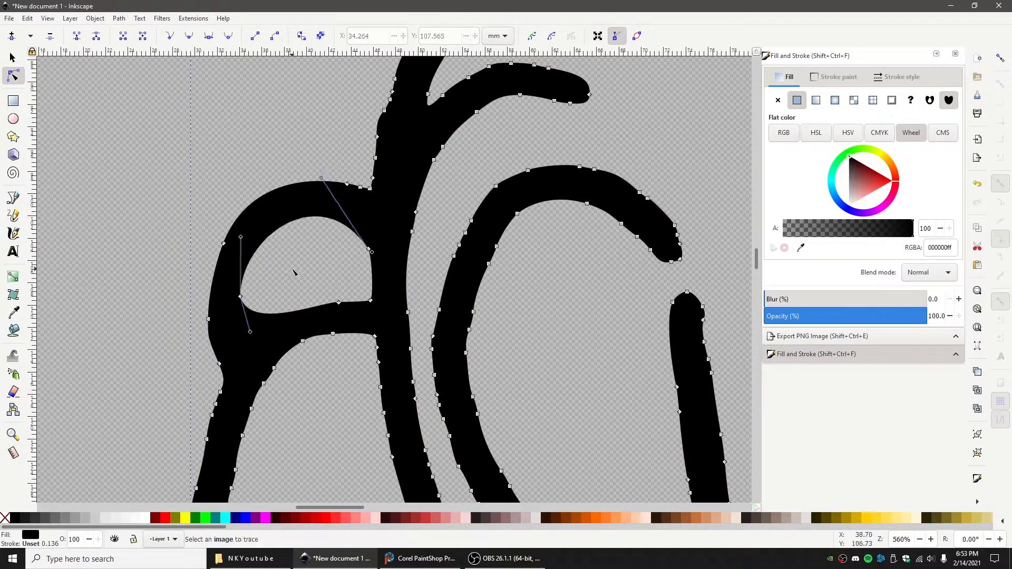
{"action": "left_click_drag", "start_coordinate": [239, 238], "coordinate": [240, 218]}
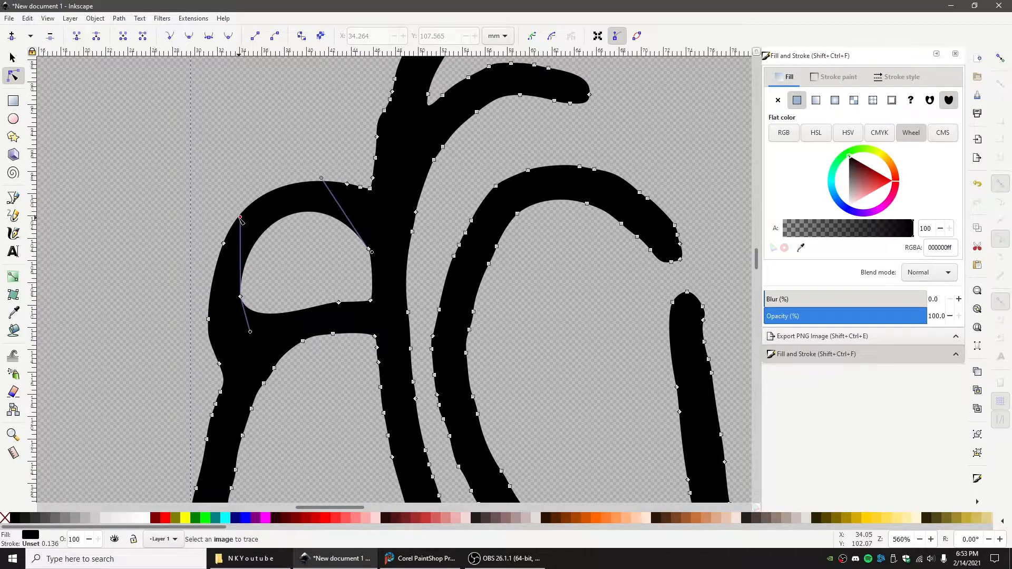
{"action": "left_click", "coordinate": [294, 282]}
{"action": "scroll", "coordinate": [350, 430], "scroll_direction": "down", "scroll_amount": 4}
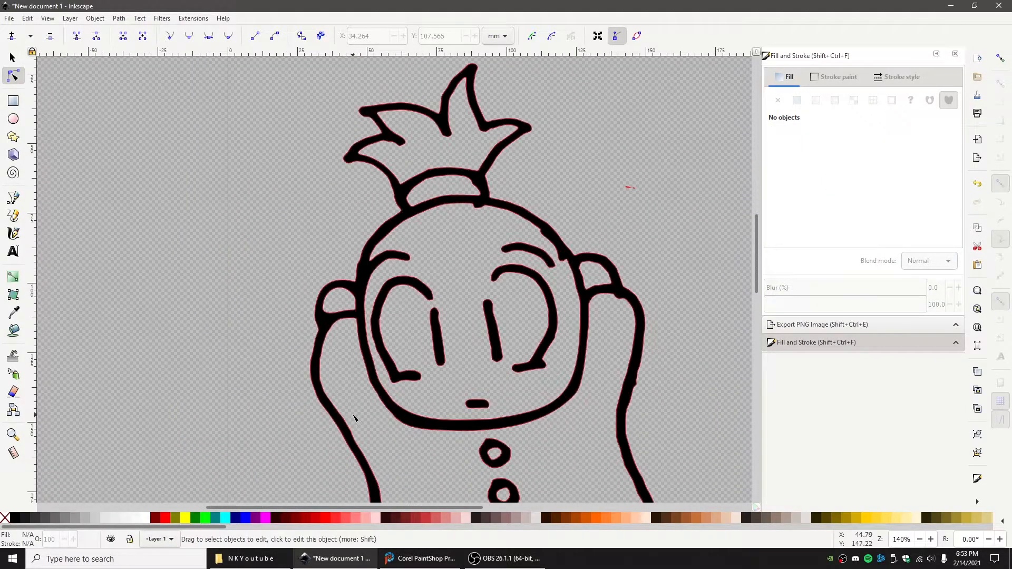
Step: Delete the surplus nodes along both edges of the left arm, from below the wrist to the lower sleeve
{"action": "scroll", "coordinate": [355, 418], "scroll_direction": "up", "scroll_amount": 2}
{"action": "left_click", "coordinate": [298, 287]}
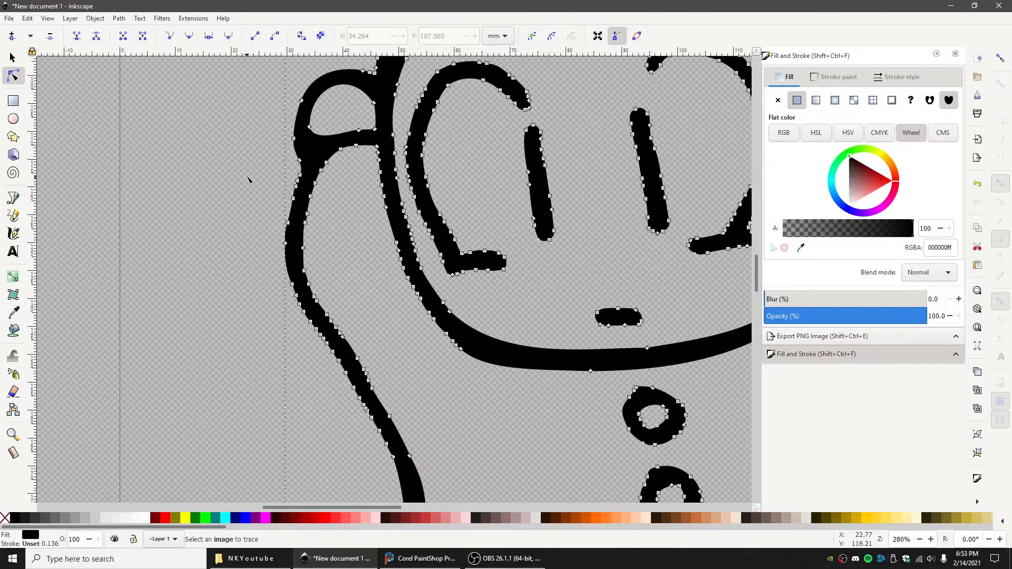
{"action": "left_click_drag", "start_coordinate": [289, 239], "coordinate": [289, 240]}
{"action": "key", "text": "Delete"}
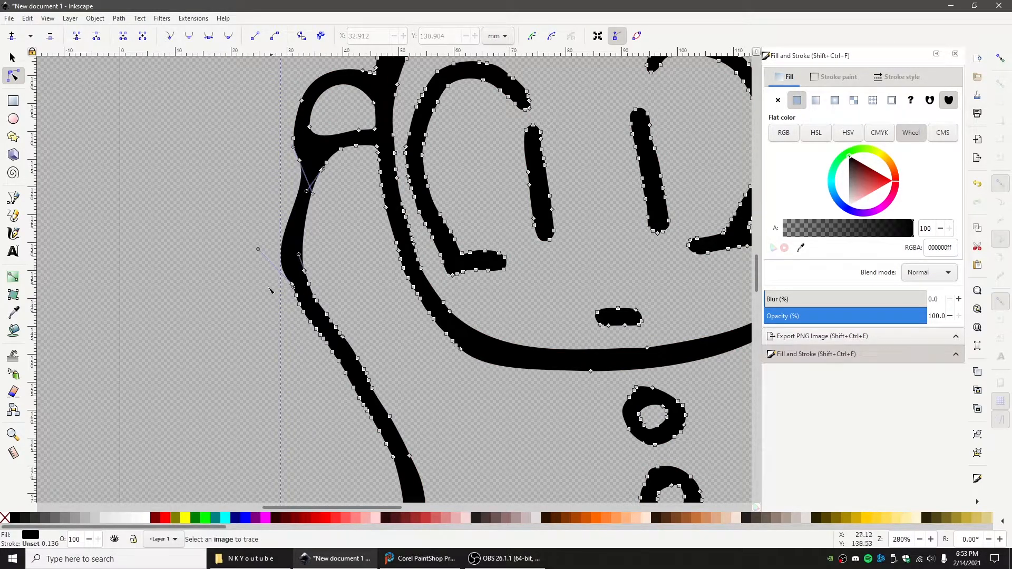
{"action": "left_click_drag", "start_coordinate": [343, 374], "coordinate": [378, 413]}
{"action": "key", "text": "Delete"}
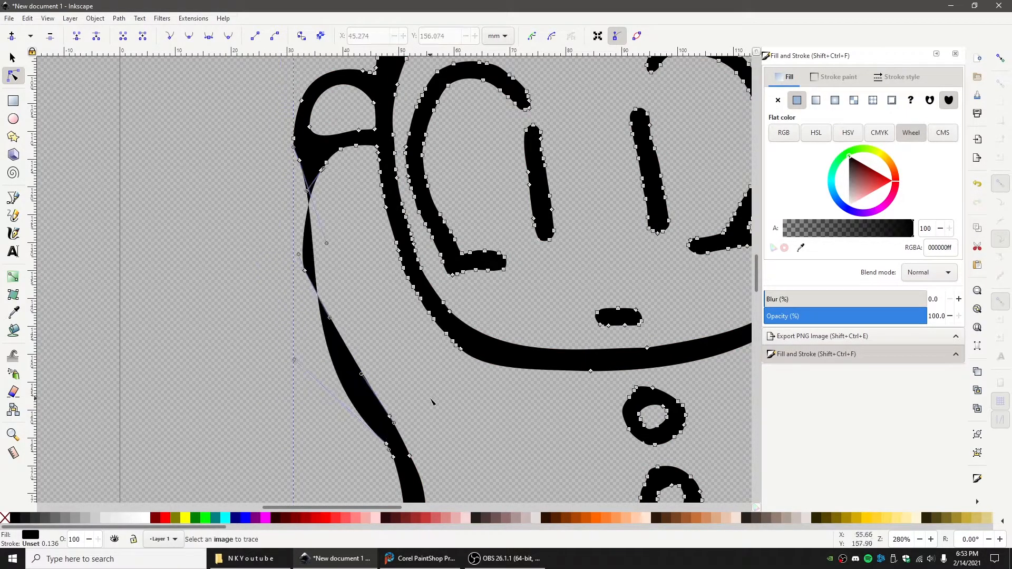
Step: Pull the left arm's outer handles outward to restore its thickness and delete the leftover node on its inner edge
{"action": "scroll", "coordinate": [401, 316], "scroll_direction": "down", "scroll_amount": 2}
{"action": "left_click_drag", "start_coordinate": [351, 240], "coordinate": [367, 261]}
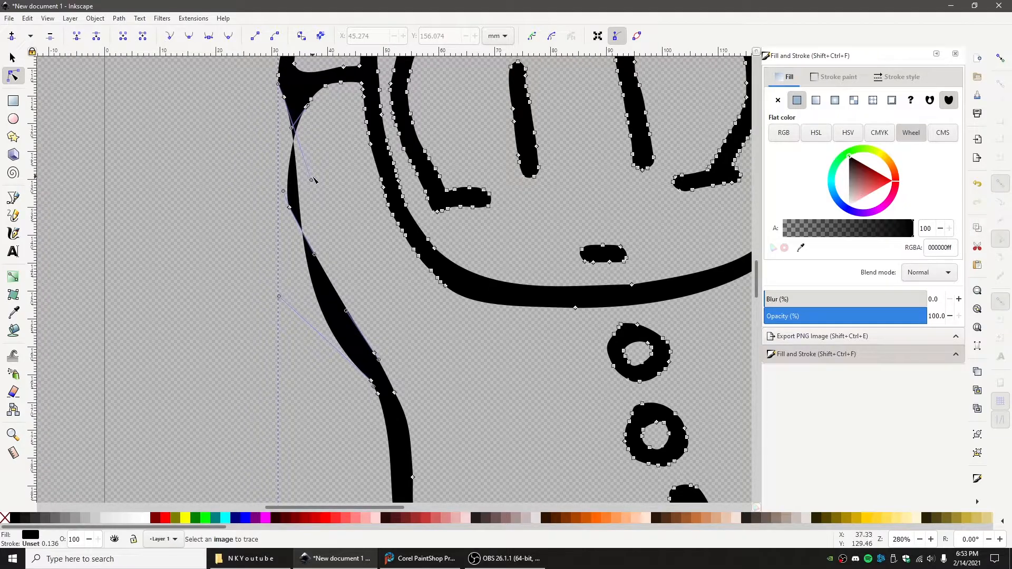
{"action": "left_click_drag", "start_coordinate": [312, 180], "coordinate": [247, 188]}
{"action": "left_click_drag", "start_coordinate": [279, 295], "coordinate": [273, 238]}
{"action": "left_click", "coordinate": [290, 208]}
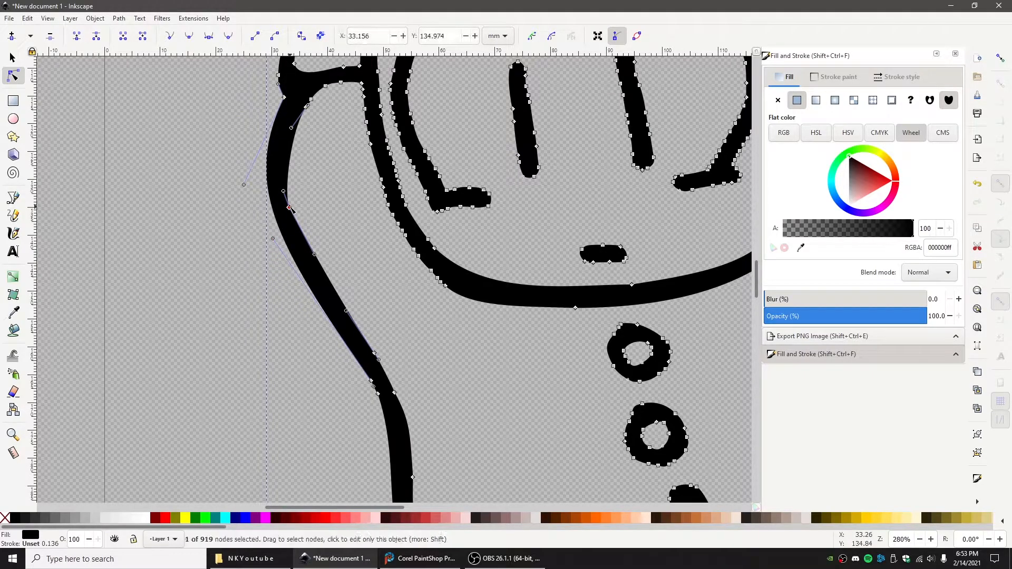
{"action": "key", "text": "Delete"}
{"action": "left_click", "coordinate": [393, 310]}
{"action": "scroll", "coordinate": [407, 319], "scroll_direction": "down", "scroll_amount": 3}
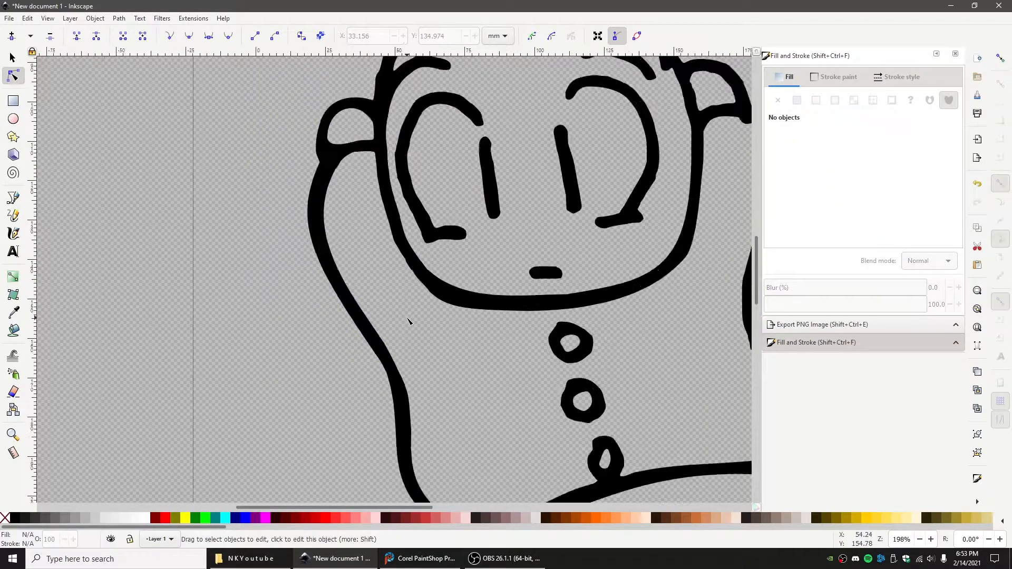
Step: Delete the bumpy nodes at the left wrist and adjust the outer curve handle to smooth the hand into the arm
{"action": "scroll", "coordinate": [369, 235], "scroll_direction": "up", "scroll_amount": 4}
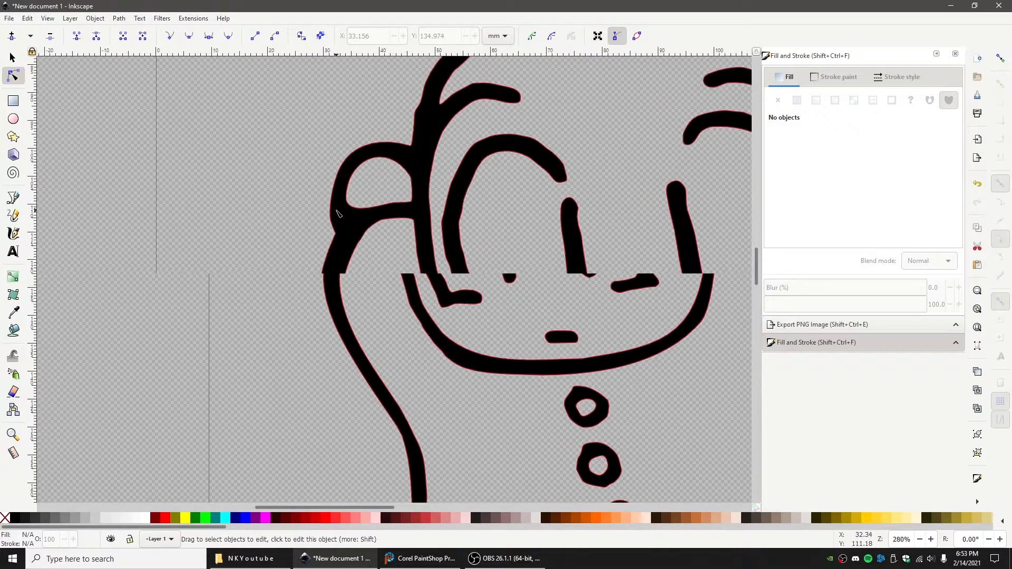
{"action": "left_click", "coordinate": [366, 237]}
{"action": "left_click_drag", "start_coordinate": [379, 263], "coordinate": [380, 265]}
{"action": "key", "text": "Delete"}
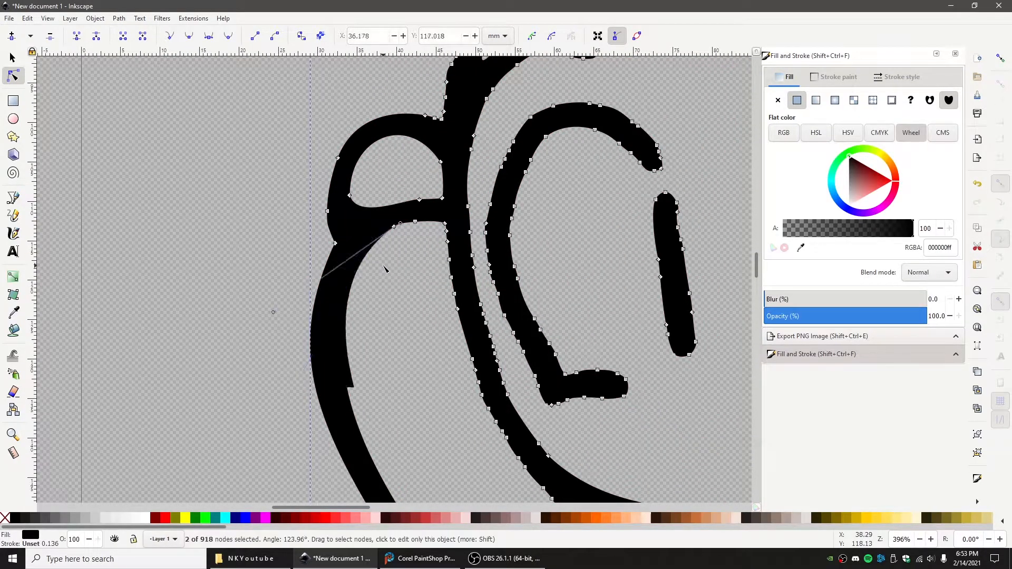
{"action": "left_click_drag", "start_coordinate": [274, 312], "coordinate": [251, 328]}
Step: Delete the surplus nodes along both edges of the left leg, from below the shirt hem to the lower leg
{"action": "scroll", "coordinate": [415, 349], "scroll_direction": "down", "scroll_amount": 4}
{"action": "left_click_drag", "start_coordinate": [458, 444], "coordinate": [354, 251]}
{"action": "scroll", "coordinate": [387, 325], "scroll_direction": "up", "scroll_amount": 2}
{"action": "scroll", "coordinate": [347, 405], "scroll_direction": "up", "scroll_amount": 3}
{"action": "scroll", "coordinate": [352, 353], "scroll_direction": "down", "scroll_amount": 2}
{"action": "left_click", "coordinate": [358, 324]}
{"action": "left_click_drag", "start_coordinate": [244, 206], "coordinate": [392, 363]}
{"action": "key", "text": "Delete"}
{"action": "left_click_drag", "start_coordinate": [474, 322], "coordinate": [438, 276]}
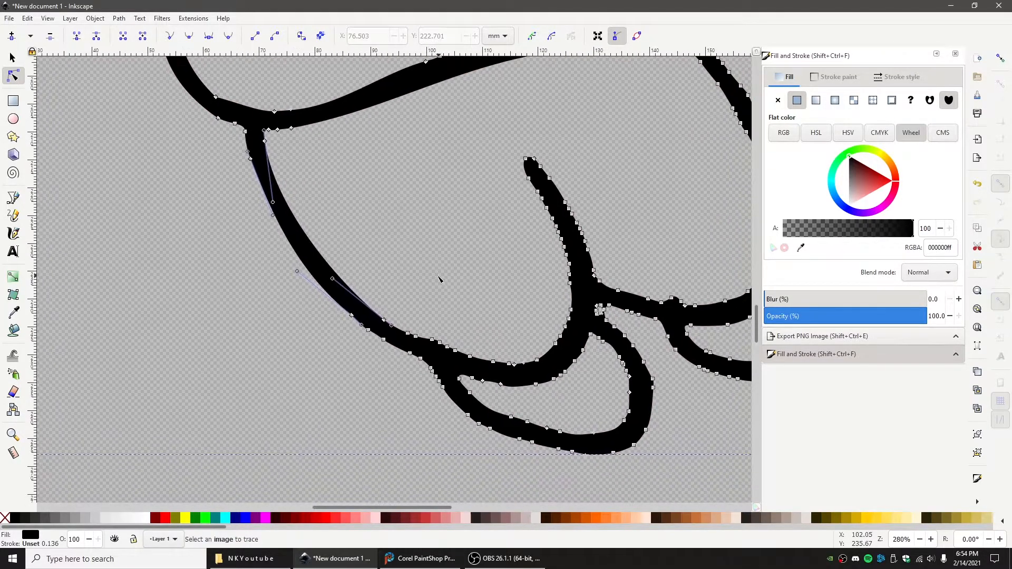
Step: Delete the uneven nodes on both edges of the lower left leg, down to where it meets the foot
{"action": "left_click_drag", "start_coordinate": [463, 365], "coordinate": [475, 365]}
{"action": "key", "text": "Delete"}
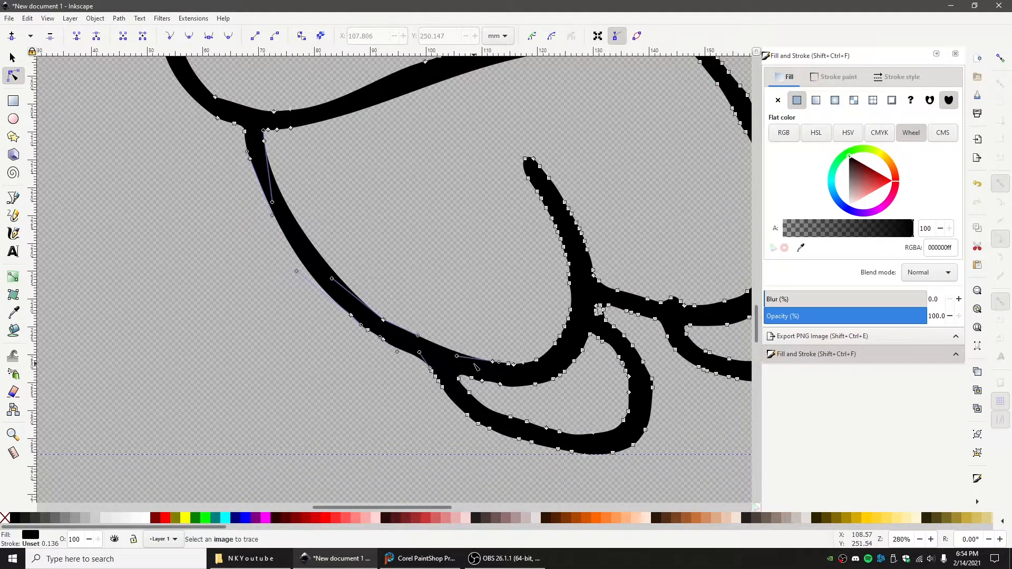
{"action": "key", "text": "Delete"}
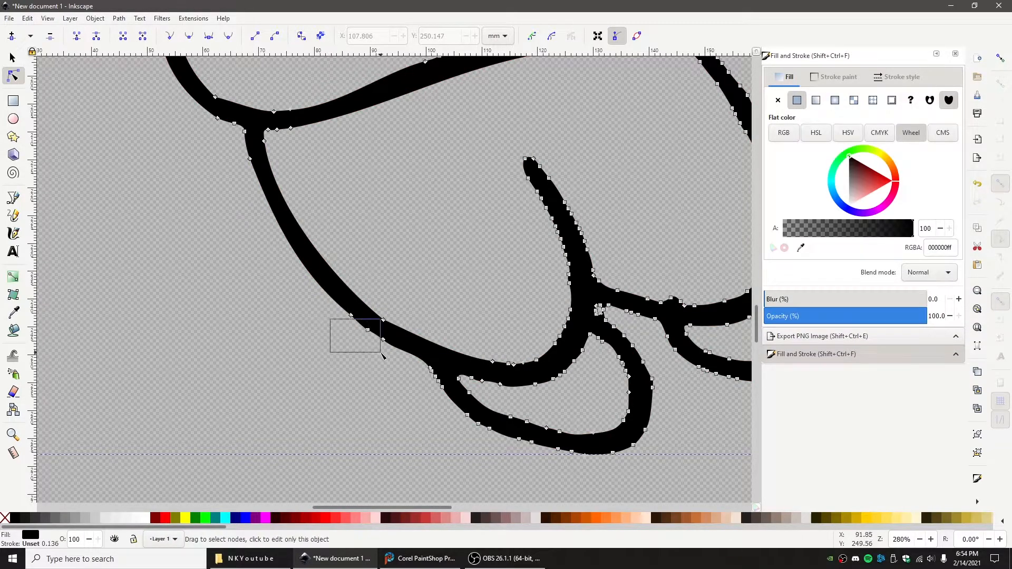
{"action": "left_click_drag", "start_coordinate": [380, 354], "coordinate": [380, 350]}
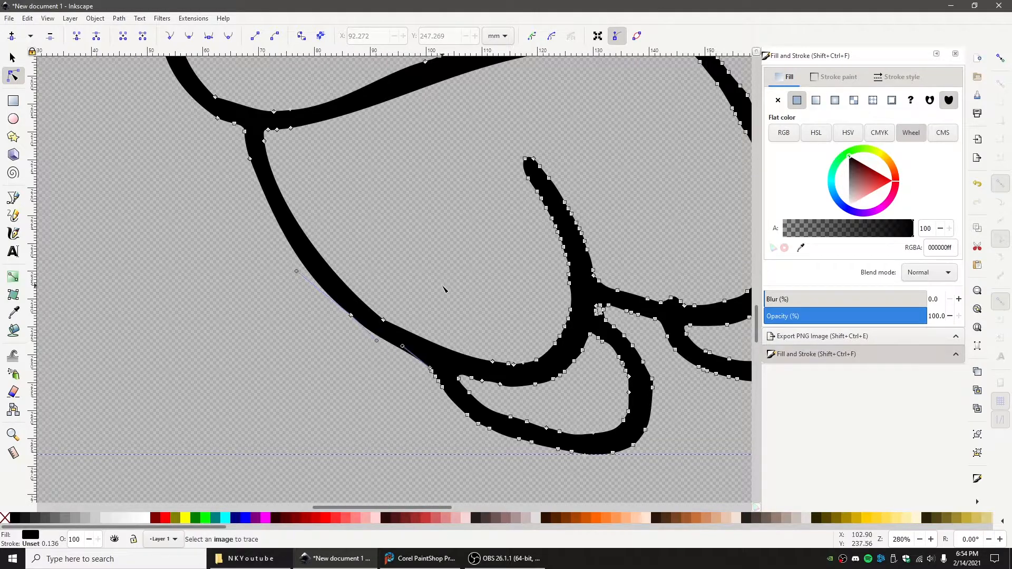
{"action": "left_click", "coordinate": [445, 289]}
Step: Remove the small hole and its surrounding nodes where the left foot meets the line between the legs
{"action": "scroll", "coordinate": [512, 300], "scroll_direction": "down", "scroll_amount": 2}
{"action": "left_click_drag", "start_coordinate": [548, 340], "coordinate": [429, 274]}
{"action": "scroll", "coordinate": [426, 257], "scroll_direction": "up", "scroll_amount": 2}
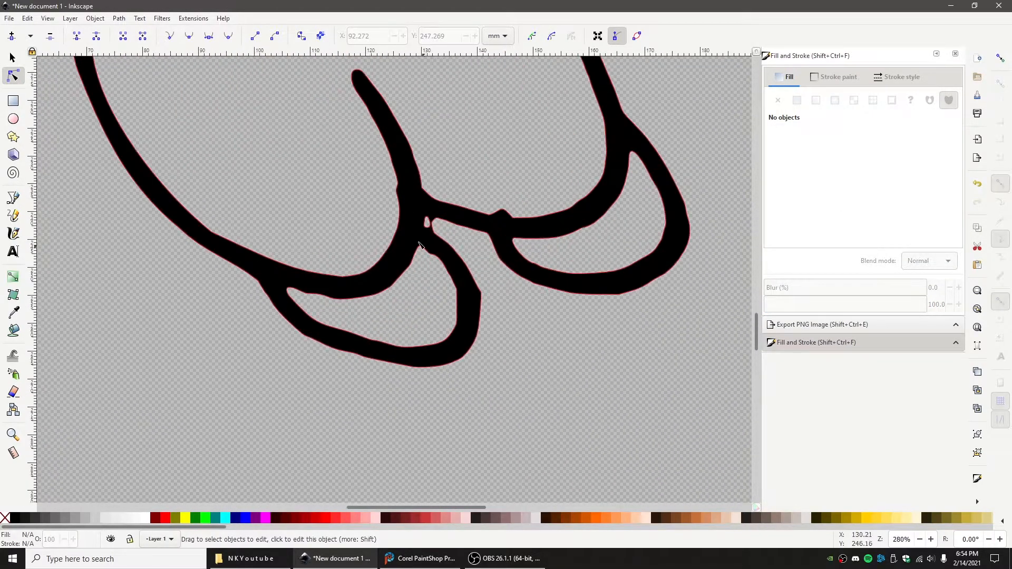
{"action": "left_click", "coordinate": [420, 226]}
{"action": "scroll", "coordinate": [418, 222], "scroll_direction": "up", "scroll_amount": 1}
{"action": "left_click_drag", "start_coordinate": [451, 229], "coordinate": [450, 228]}
{"action": "key", "text": "Delete"}
Step: Delete the bumpy nodes along the left leg's inner edge, from the center leg line around the bottom curve to the outer side
{"action": "scroll", "coordinate": [344, 206], "scroll_direction": "up", "scroll_amount": 4}
{"action": "scroll", "coordinate": [344, 206], "scroll_direction": "left", "scroll_amount": 3}
{"action": "mouse_move", "coordinate": [354, 163]}
{"action": "left_mouse_down"}
{"action": "mouse_move", "coordinate": [423, 261]}
{"action": "mouse_move", "coordinate": [459, 342]}
{"action": "mouse_move", "coordinate": [453, 356]}
{"action": "left_mouse_up"}
{"action": "key", "text": "Delete"}
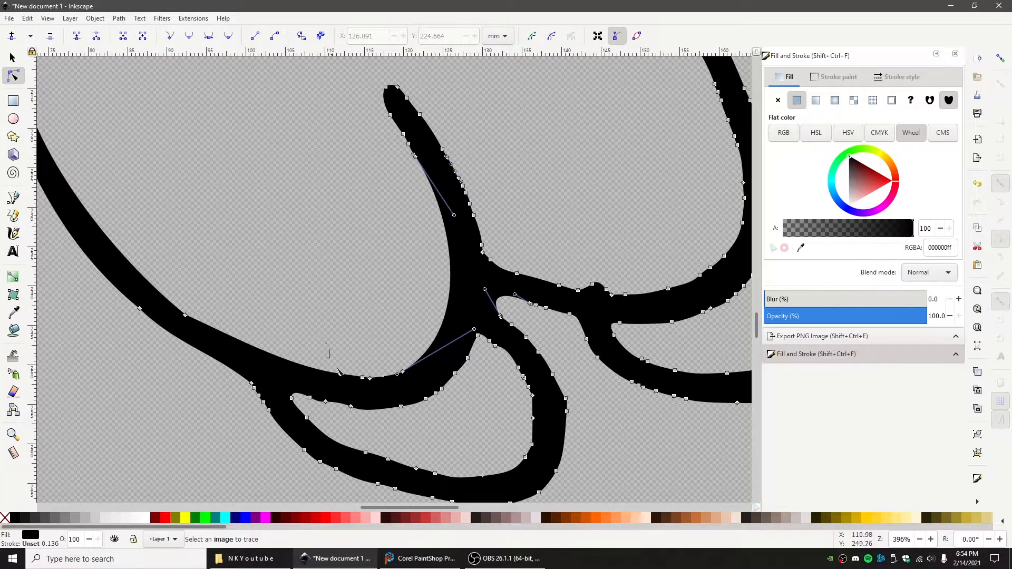
{"action": "left_click_drag", "start_coordinate": [389, 391], "coordinate": [387, 390]}
{"action": "key", "text": "Delete"}
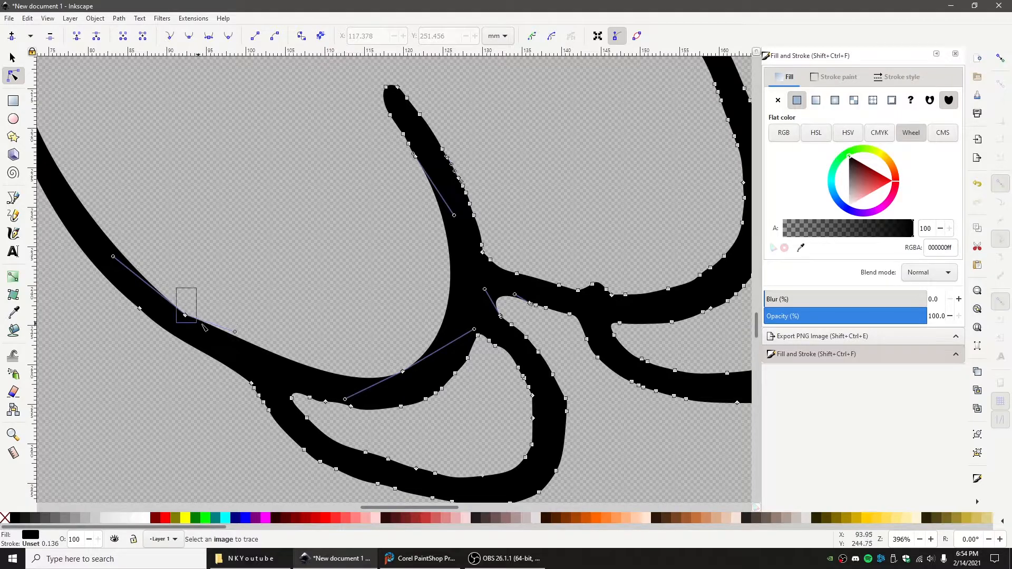
{"action": "left_click_drag", "start_coordinate": [202, 324], "coordinate": [202, 325]}
{"action": "key", "text": "Delete"}
Step: Adjust both end handles of the left leg's inner curve to even out the line thickness
{"action": "left_click_drag", "start_coordinate": [222, 268], "coordinate": [342, 286]}
{"action": "scroll", "coordinate": [343, 285], "scroll_direction": "down", "scroll_amount": 1}
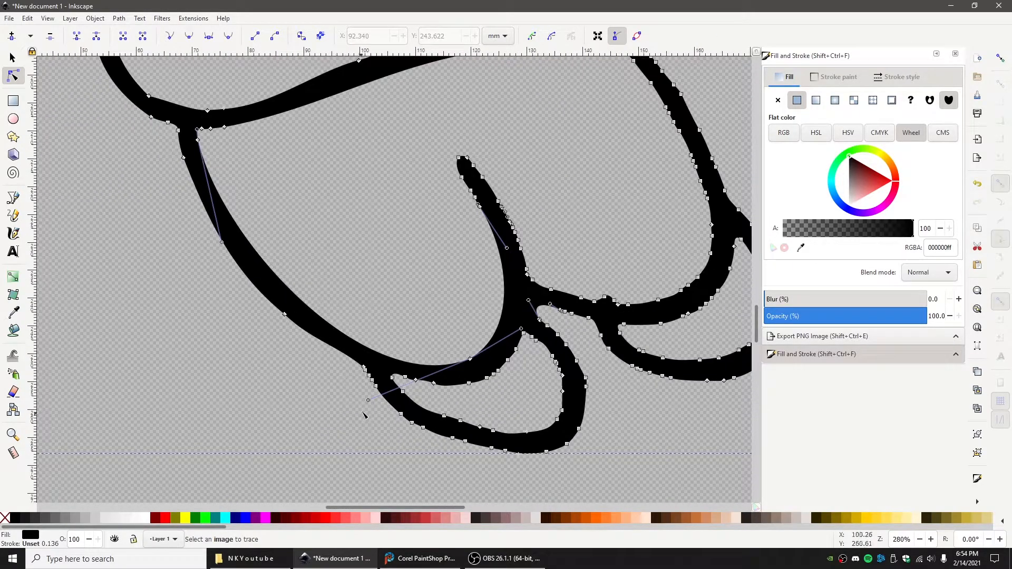
{"action": "left_click_drag", "start_coordinate": [368, 400], "coordinate": [367, 387]}
{"action": "left_click_drag", "start_coordinate": [222, 243], "coordinate": [219, 257]}
{"action": "left_click", "coordinate": [360, 230]}
Step: Delete the surplus nodes along the upper inner edge of the left foot
{"action": "scroll", "coordinate": [380, 268], "scroll_direction": "down", "scroll_amount": 1}
{"action": "scroll", "coordinate": [382, 268], "scroll_direction": "down", "scroll_amount": 3}
{"action": "mouse_move", "coordinate": [427, 246]}
{"action": "left_mouse_down"}
{"action": "mouse_move", "coordinate": [431, 292]}
{"action": "mouse_move", "coordinate": [407, 234]}
{"action": "left_mouse_up"}
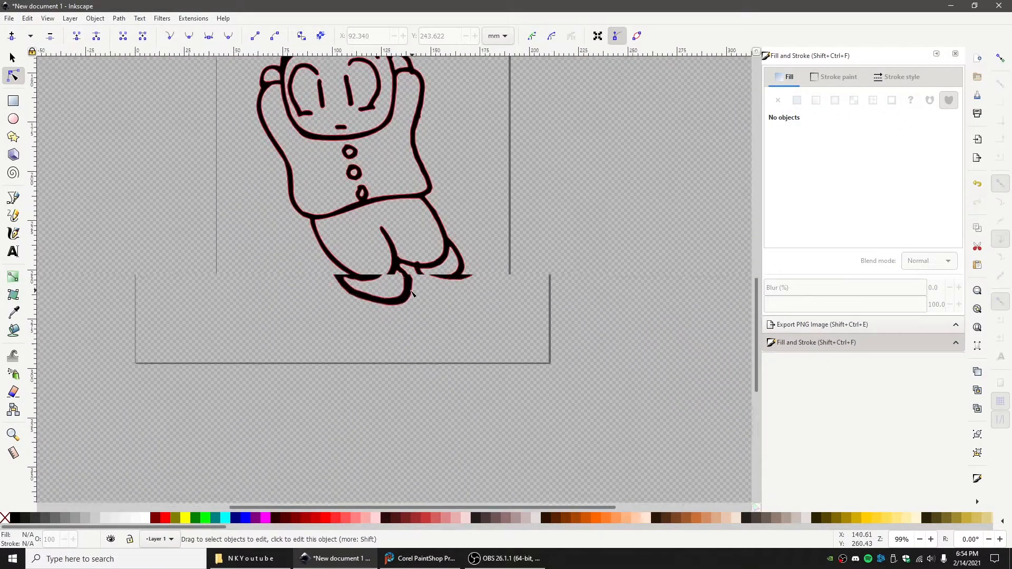
{"action": "scroll", "coordinate": [406, 293], "scroll_direction": "up", "scroll_amount": 6}
{"action": "left_click", "coordinate": [144, 197]}
{"action": "left_click_drag", "start_coordinate": [207, 233], "coordinate": [213, 236]}
{"action": "key", "text": "Delete"}
{"action": "left_click_drag", "start_coordinate": [267, 182], "coordinate": [322, 227]}
{"action": "key", "text": "Delete"}
{"action": "left_click_drag", "start_coordinate": [244, 211], "coordinate": [272, 231]}
{"action": "key", "text": "Delete"}
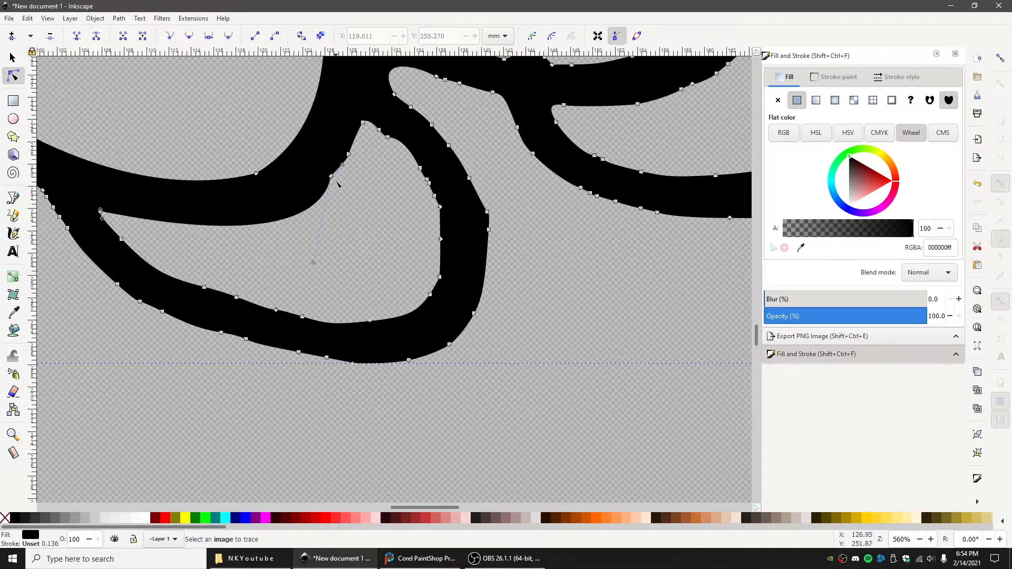
{"action": "key", "text": "Delete"}
Step: Delete the surplus nodes along the right side and bottom of the left foot, on both inner and outer edges
{"action": "left_click_drag", "start_coordinate": [380, 125], "coordinate": [498, 334]}
{"action": "key", "text": "Delete"}
{"action": "left_click_drag", "start_coordinate": [348, 272], "coordinate": [445, 258]}
{"action": "left_click_drag", "start_coordinate": [308, 256], "coordinate": [452, 365]}
{"action": "key", "text": "Delete"}
{"action": "left_click_drag", "start_coordinate": [267, 297], "coordinate": [277, 306]}
{"action": "key", "text": "Delete"}
{"action": "left_click", "coordinate": [345, 250]}
Step: Delete the rough nodes on the outer edge where the left leg joins the foot
{"action": "scroll", "coordinate": [378, 255], "scroll_direction": "down", "scroll_amount": 2, "text": "ctrl"}
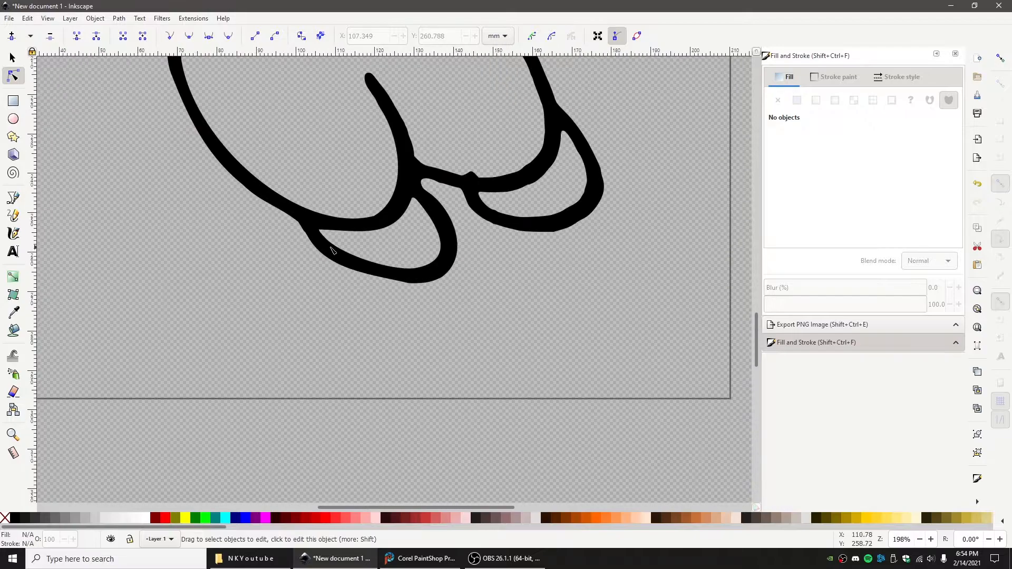
{"action": "scroll", "coordinate": [316, 219], "scroll_direction": "up", "scroll_amount": 2, "text": "ctrl"}
{"action": "left_click_drag", "start_coordinate": [277, 213], "coordinate": [281, 216]}
{"action": "key", "text": "Delete"}
{"action": "left_click", "coordinate": [438, 241]}
{"action": "scroll", "coordinate": [507, 231], "scroll_direction": "down", "scroll_amount": 3}
{"action": "scroll", "coordinate": [339, 334], "scroll_direction": "down", "scroll_amount": 1}
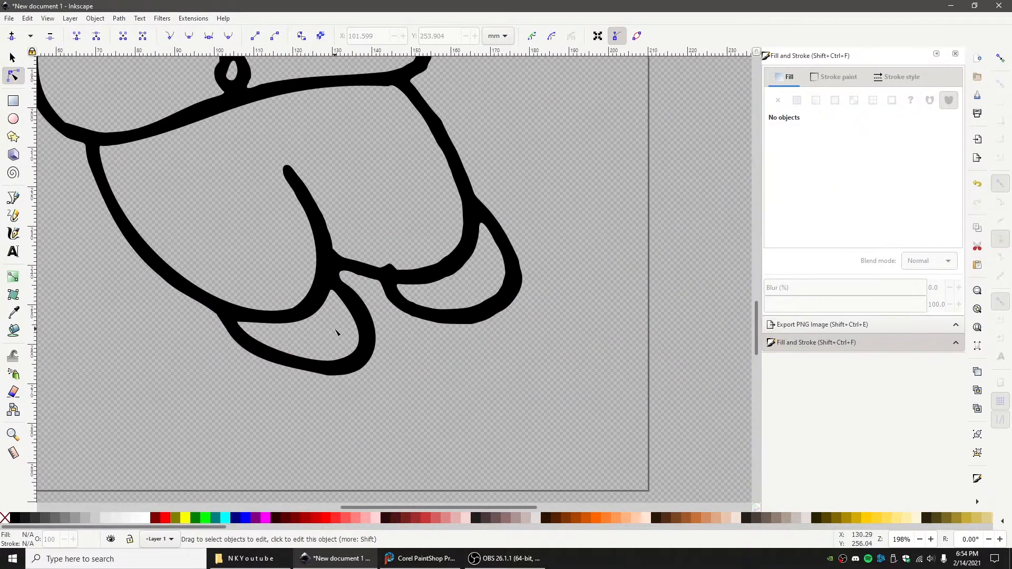
Step: Delete the surplus nodes along the right leg's bottom curve and the right foot's inner and outer edges
{"action": "scroll", "coordinate": [406, 275], "scroll_direction": "up", "scroll_amount": 3}
{"action": "left_click", "coordinate": [410, 248]}
{"action": "left_click_drag", "start_coordinate": [398, 244], "coordinate": [413, 244]}
{"action": "key", "text": "Delete"}
{"action": "left_click_drag", "start_coordinate": [452, 184], "coordinate": [628, 350]}
{"action": "key", "text": "Delete"}
{"action": "key", "text": "Delete"}
{"action": "left_click_drag", "start_coordinate": [452, 344], "coordinate": [454, 346]}
{"action": "key", "text": "Delete"}
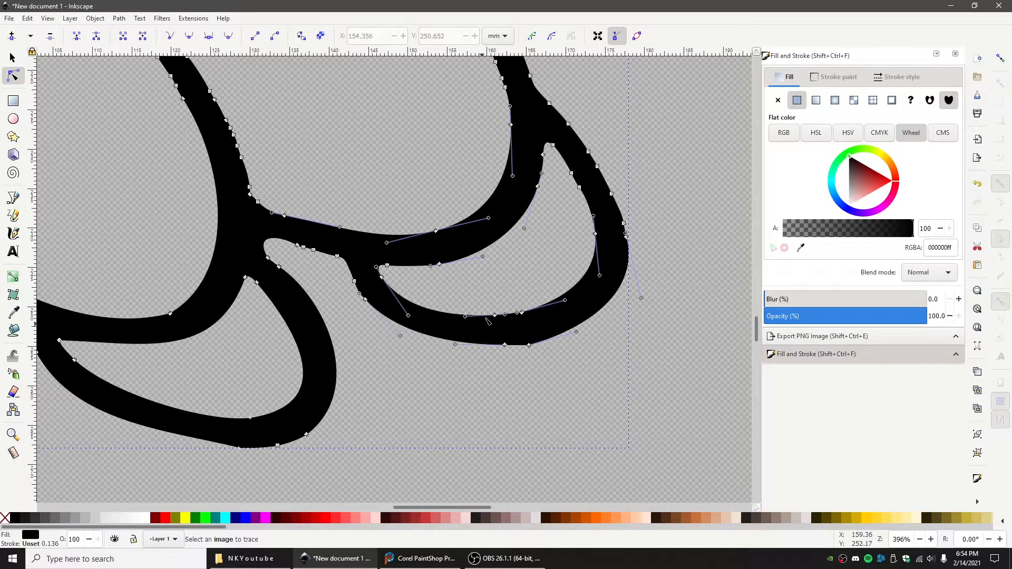
{"action": "key", "text": "Delete"}
Step: Delete the leftover nodes on the right foot's outer right edge
{"action": "left_click_drag", "start_coordinate": [629, 210], "coordinate": [556, 256]}
{"action": "left_click", "coordinate": [660, 157]}
{"action": "left_click", "coordinate": [540, 325]}
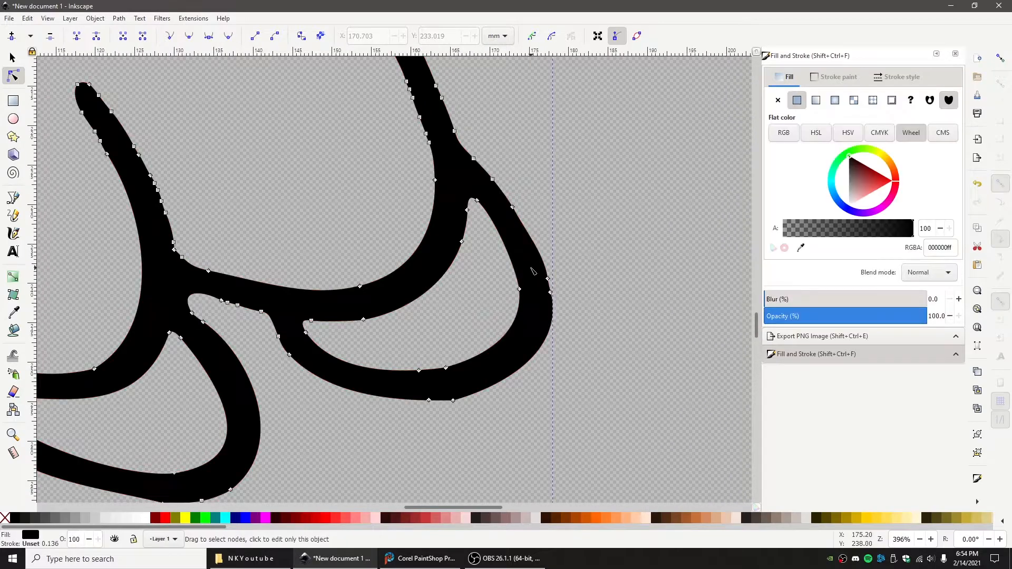
{"action": "left_click", "coordinate": [625, 264]}
{"action": "scroll", "coordinate": [629, 285], "scroll_direction": "down", "scroll_amount": 2, "text": "ctrl"}
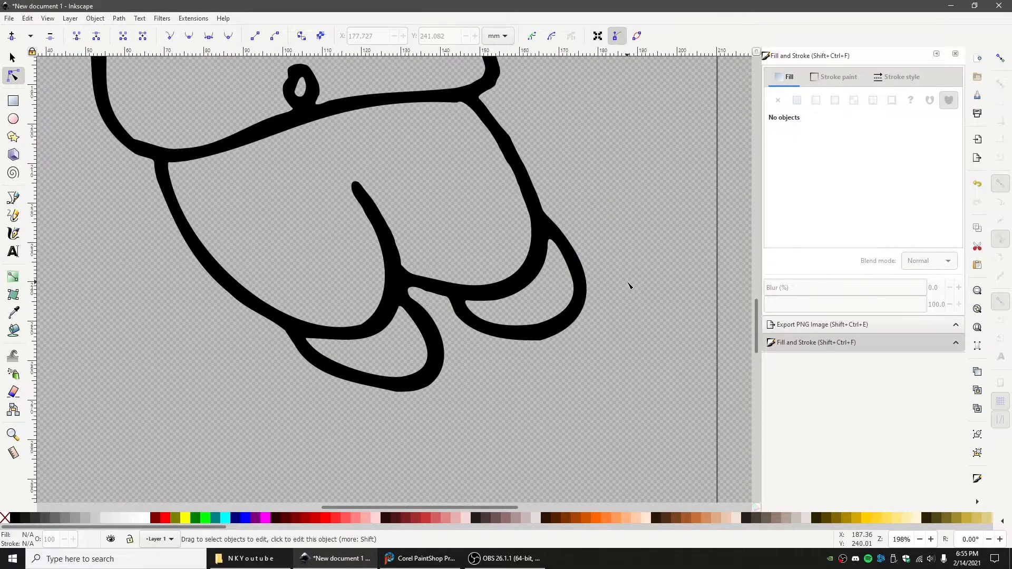
{"action": "scroll", "coordinate": [577, 361], "scroll_direction": "up", "scroll_amount": 2, "text": "ctrl"}
Step: Delete a surplus node at the bottom of the right foot and adjust the outer curve's handles to round it
{"action": "left_click", "coordinate": [514, 313]}
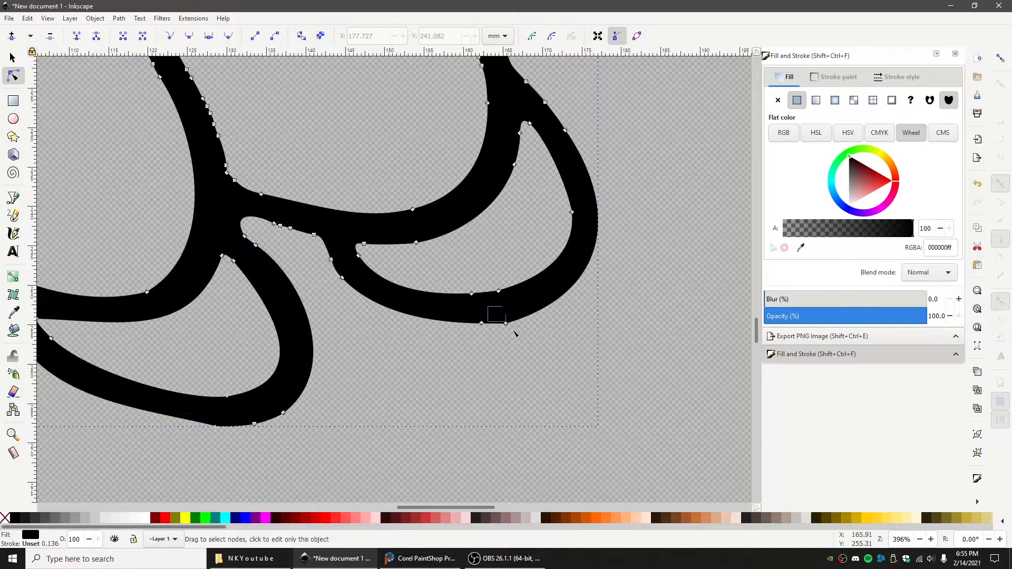
{"action": "left_click_drag", "start_coordinate": [582, 323], "coordinate": [613, 291]}
{"action": "left_click_drag", "start_coordinate": [607, 243], "coordinate": [675, 178]}
{"action": "left_click", "coordinate": [670, 208]}
{"action": "scroll", "coordinate": [668, 209], "scroll_direction": "down", "scroll_amount": 3, "text": "ctrl"}
{"action": "scroll", "coordinate": [667, 211], "scroll_direction": "up", "scroll_amount": 2, "text": "ctrl"}
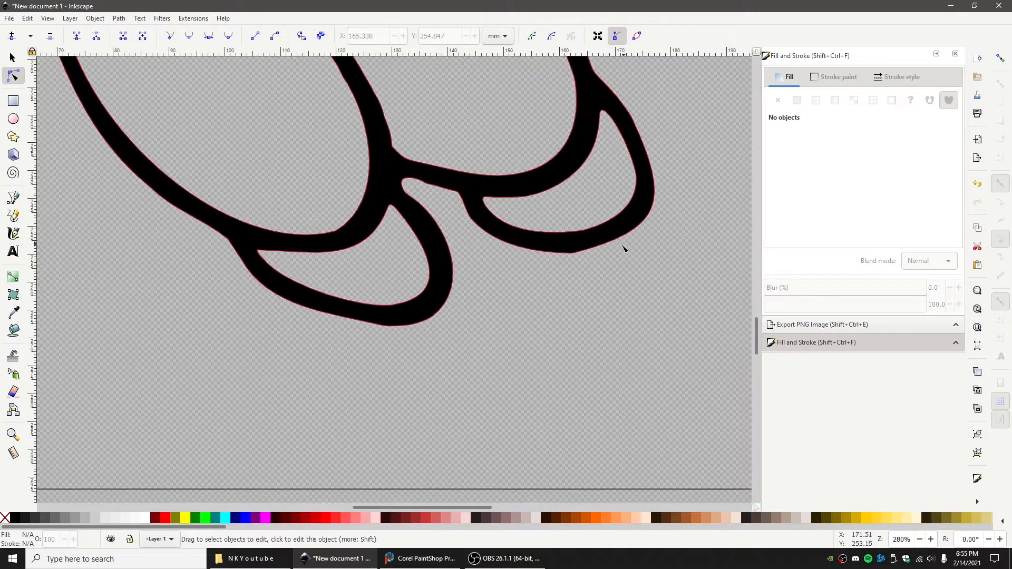
Step: Delete the last bottom node of the right foot's outer edge and extend the upper handle for a smooth curve
{"action": "left_click", "coordinate": [574, 250]}
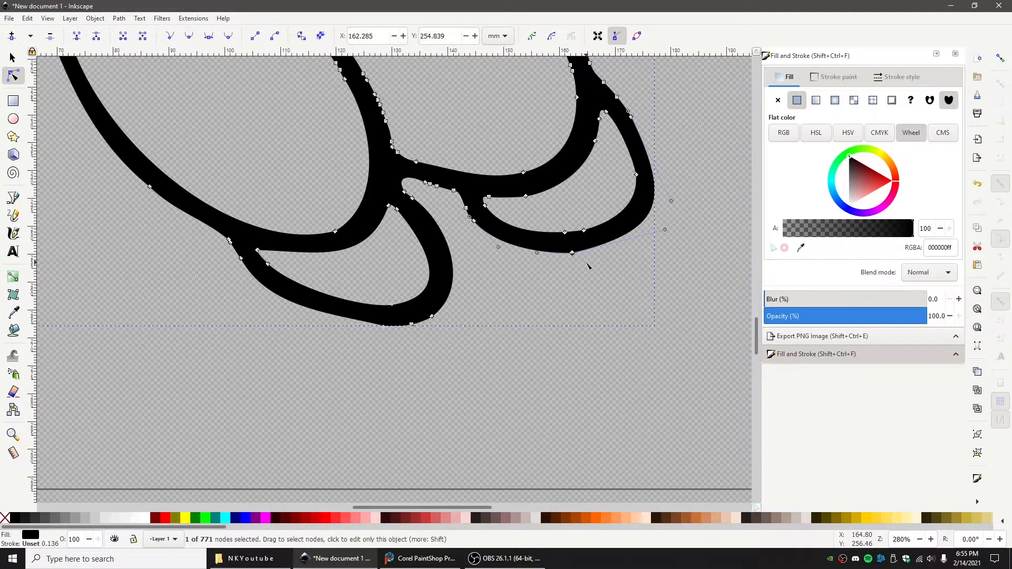
{"action": "key", "text": "Delete"}
{"action": "left_click_drag", "start_coordinate": [689, 246], "coordinate": [718, 244]}
{"action": "left_click", "coordinate": [632, 362]}
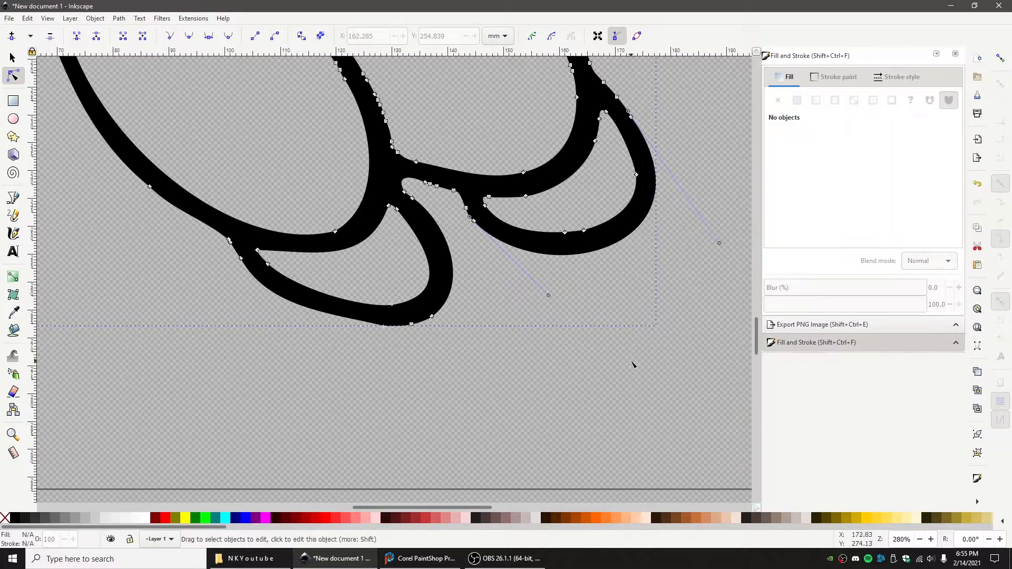
Step: Delete the surplus nodes along the right edge of the short line between the two legs to smooth it
{"action": "scroll", "coordinate": [617, 330], "scroll_direction": "down", "scroll_amount": 2}
{"action": "scroll", "coordinate": [538, 339], "scroll_direction": "up", "scroll_amount": 3}
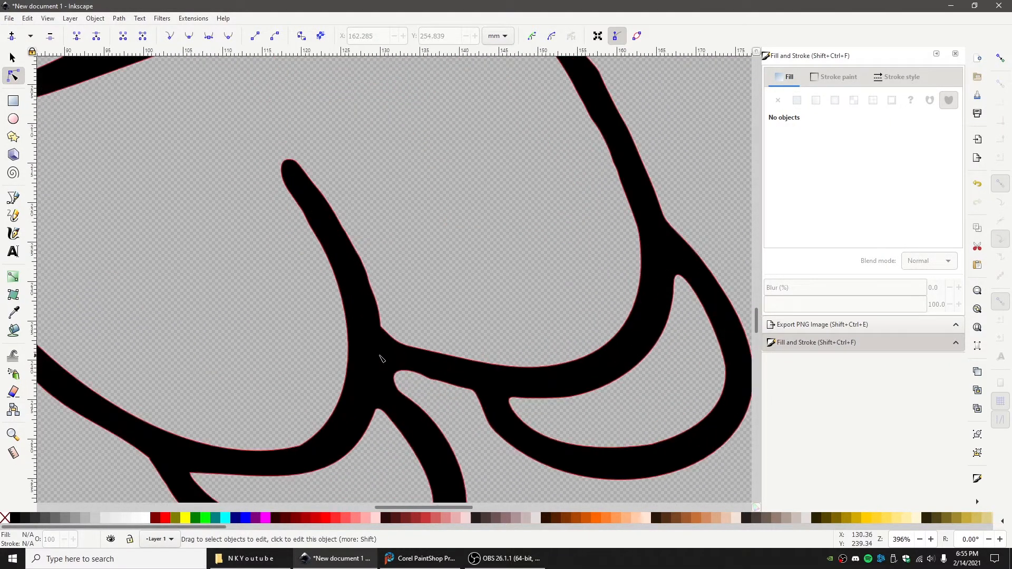
{"action": "left_click", "coordinate": [337, 262]}
{"action": "left_click_drag", "start_coordinate": [388, 286], "coordinate": [394, 296]}
{"action": "key", "text": "Delete"}
Step: Delete the surplus nodes along both edges of the right leg's outer line above the foot
{"action": "left_click", "coordinate": [462, 207]}
{"action": "left_click_drag", "start_coordinate": [513, 197], "coordinate": [383, 303]}
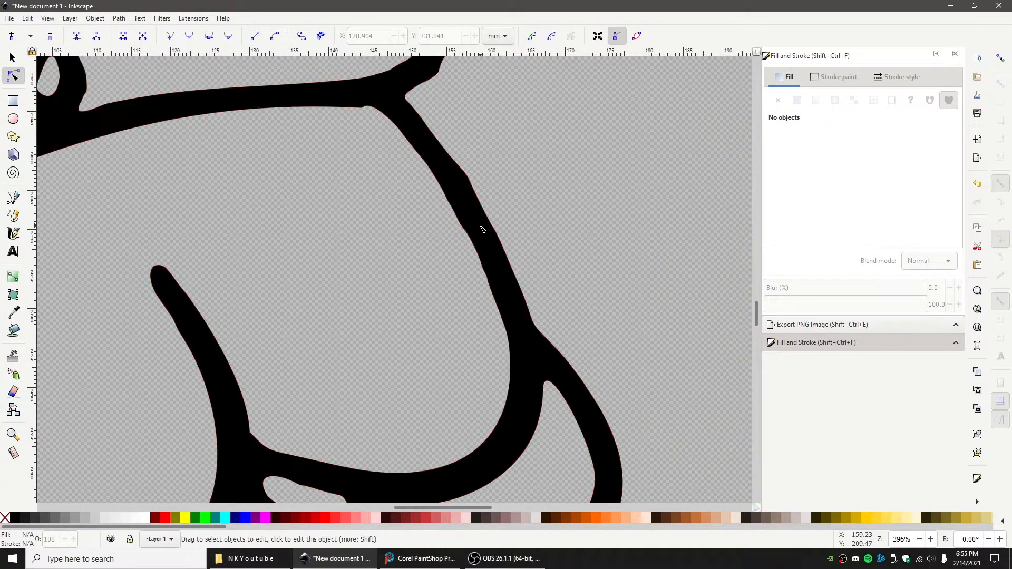
{"action": "left_click", "coordinate": [482, 228]}
{"action": "left_click_drag", "start_coordinate": [461, 268], "coordinate": [525, 323]}
{"action": "key", "text": "Delete"}
Step: Delete the surplus nodes along the right part of the shirt hem and adjust the handles to smooth its upper and lower edges
{"action": "left_click_drag", "start_coordinate": [365, 91], "coordinate": [462, 174]}
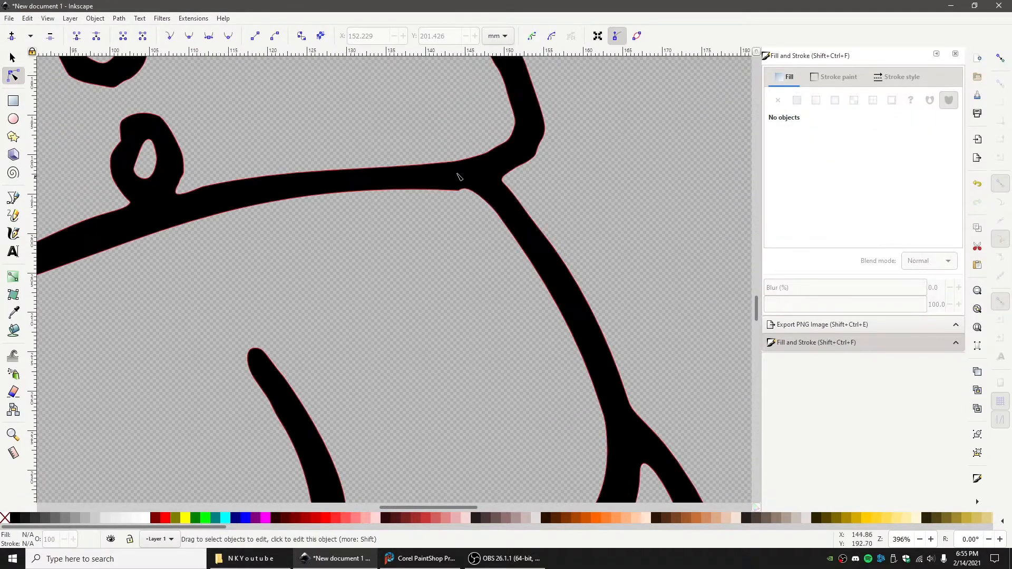
{"action": "left_click", "coordinate": [441, 173]}
{"action": "left_click_drag", "start_coordinate": [410, 121], "coordinate": [465, 213]}
{"action": "key", "text": "Delete"}
{"action": "left_click_drag", "start_coordinate": [420, 244], "coordinate": [544, 273]}
{"action": "left_click_drag", "start_coordinate": [533, 226], "coordinate": [525, 193]}
{"action": "left_click_drag", "start_coordinate": [425, 172], "coordinate": [435, 179]}
{"action": "left_click", "coordinate": [457, 287]}
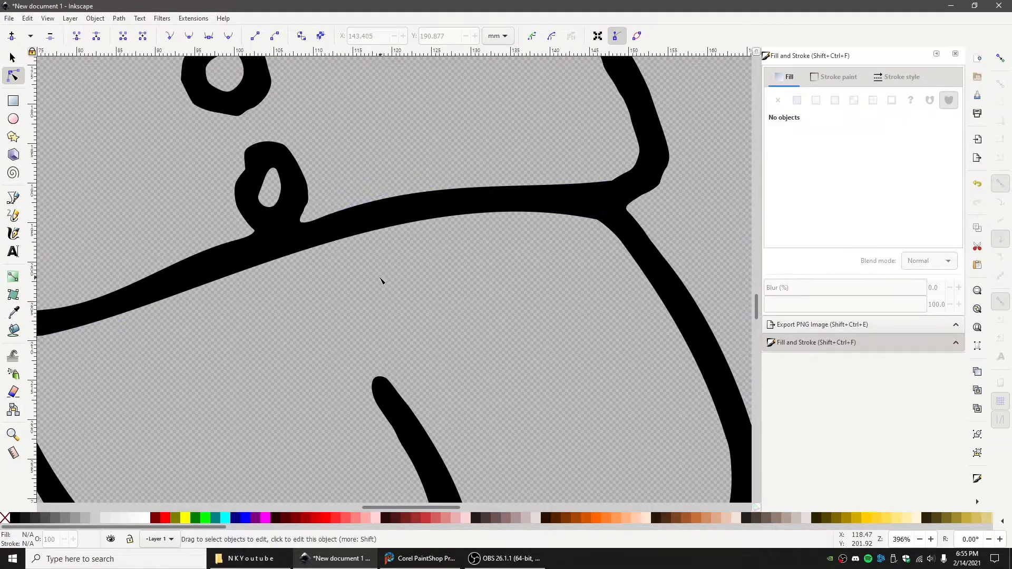
Step: Remove the surplus nodes from the vertical lines inside both eyes and adjust their handles to even out the sides
{"action": "scroll", "coordinate": [380, 282], "scroll_direction": "down", "scroll_amount": 3, "text": "ctrl"}
{"action": "scroll", "coordinate": [511, 341], "scroll_direction": "up", "scroll_amount": 5}
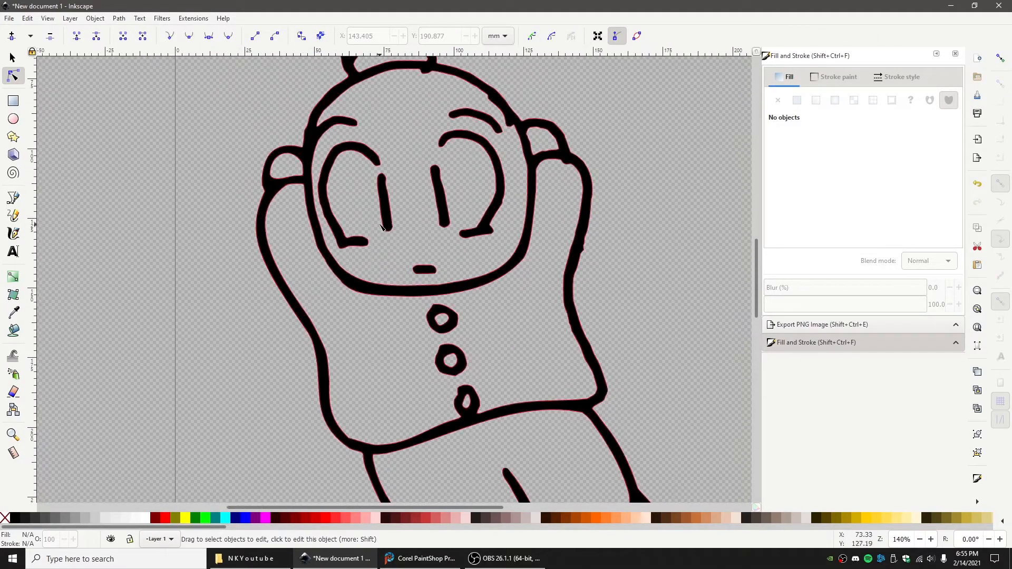
{"action": "scroll", "coordinate": [364, 211], "scroll_direction": "up", "scroll_amount": 3, "text": "ctrl"}
{"action": "left_click", "coordinate": [418, 274]}
{"action": "left_click_drag", "start_coordinate": [434, 195], "coordinate": [543, 311]}
{"action": "scroll", "coordinate": [541, 282], "scroll_direction": "right", "scroll_amount": 4}
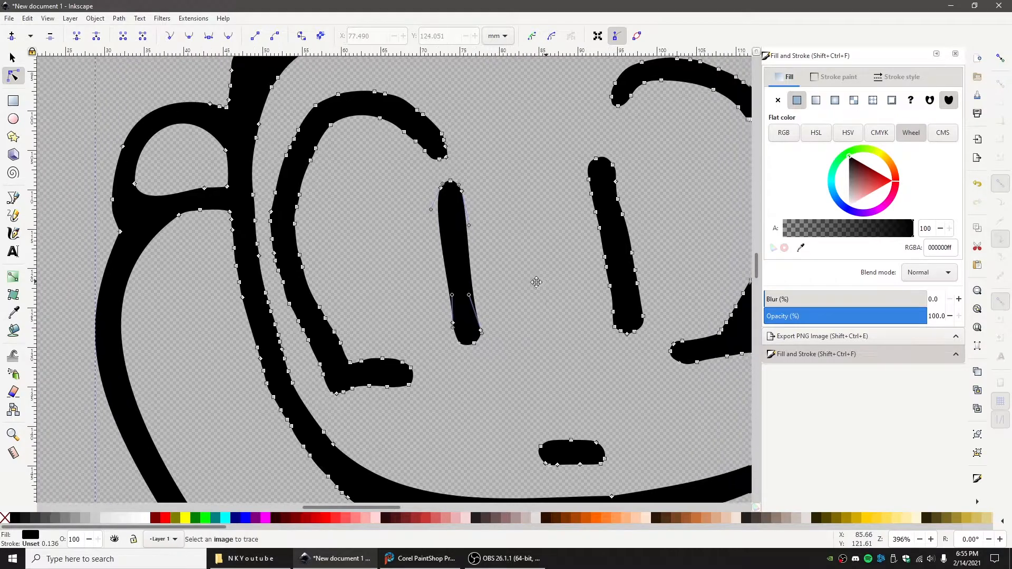
{"action": "mouse_move", "coordinate": [519, 168]}
{"action": "left_mouse_down"}
{"action": "mouse_move", "coordinate": [610, 304]}
{"action": "mouse_move", "coordinate": [559, 275]}
{"action": "mouse_move", "coordinate": [525, 177]}
{"action": "left_mouse_up"}
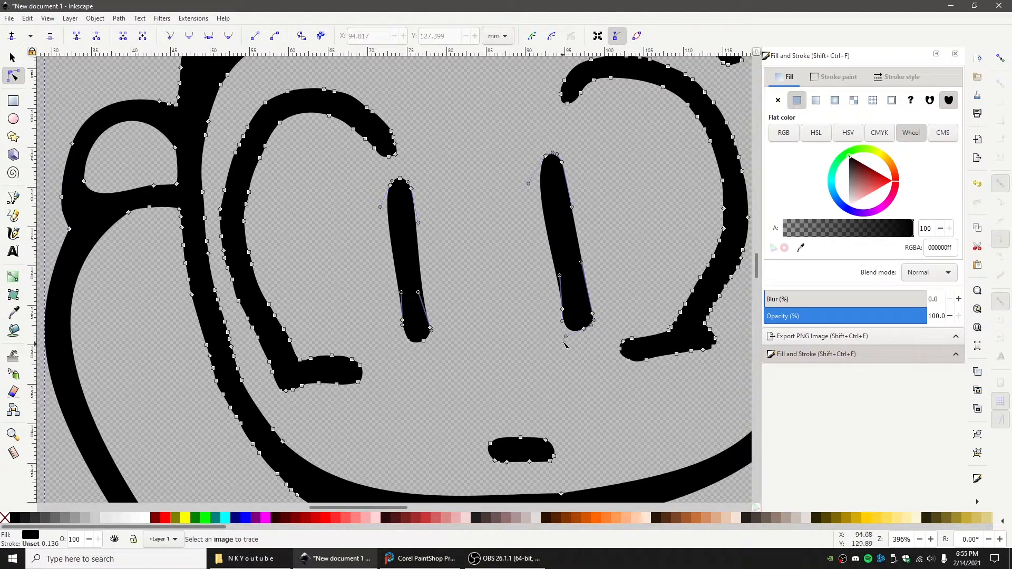
{"action": "left_click_drag", "start_coordinate": [566, 337], "coordinate": [571, 331]}
{"action": "left_click_drag", "start_coordinate": [418, 292], "coordinate": [422, 291]}
{"action": "left_click", "coordinate": [455, 281]}
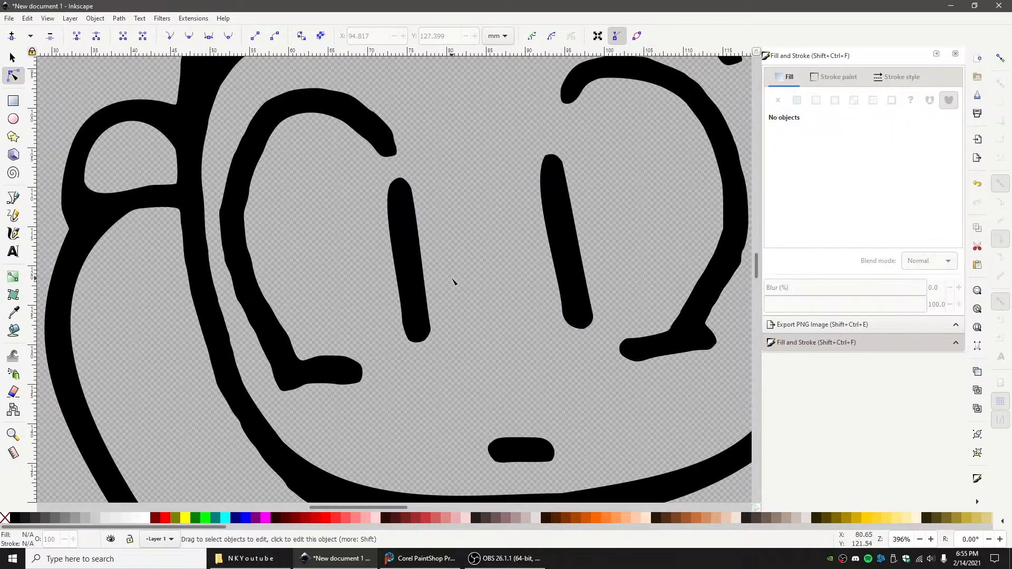
Step: Delete the surplus nodes along the inner and outer edges of the left eye outline's left side
{"action": "scroll", "coordinate": [455, 281], "scroll_direction": "down", "scroll_amount": 3, "text": "ctrl"}
{"action": "scroll", "coordinate": [477, 317], "scroll_direction": "up", "scroll_amount": 4}
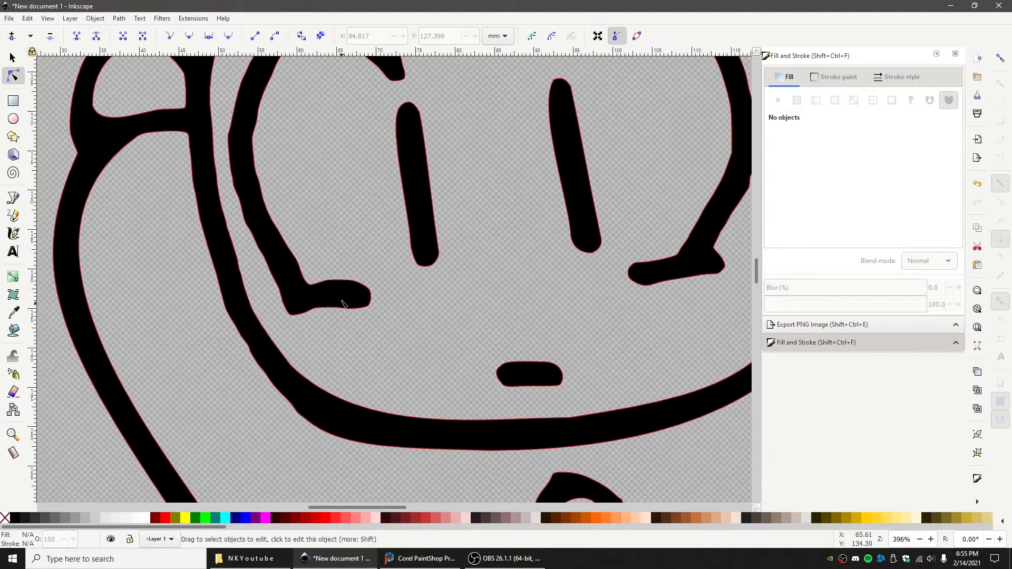
{"action": "left_click", "coordinate": [342, 297]}
{"action": "left_click_drag", "start_coordinate": [337, 183], "coordinate": [474, 236]}
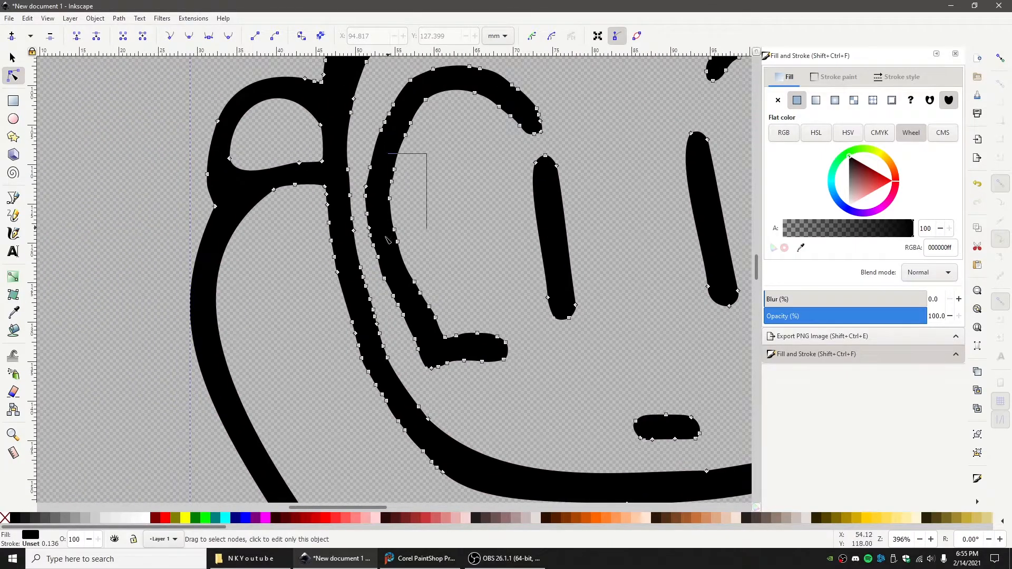
{"action": "left_click_drag", "start_coordinate": [383, 296], "coordinate": [364, 268]}
{"action": "key", "text": "Delete"}
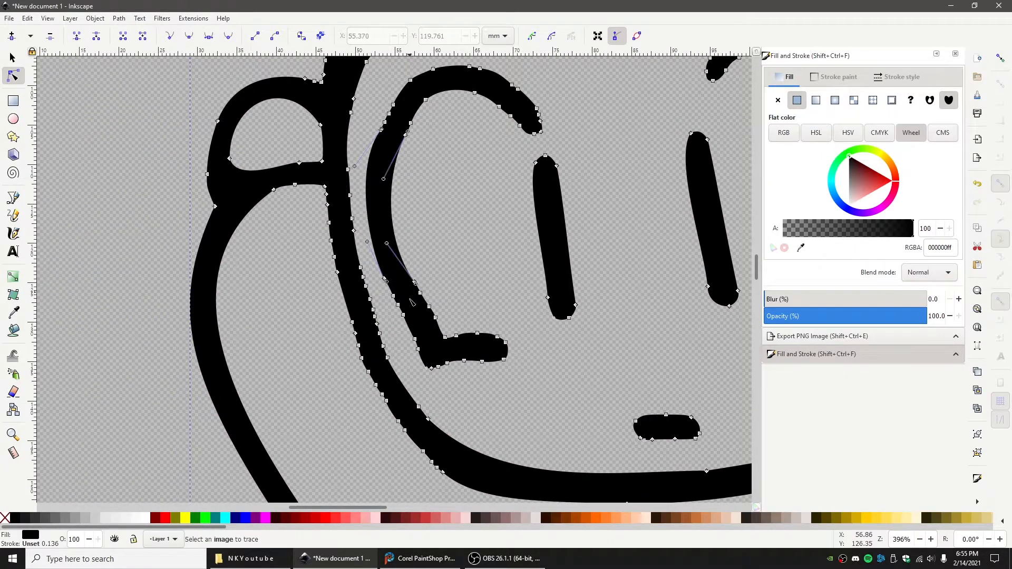
Step: Delete the surplus nodes near the left eye's lower corner and along its bottom stroke, and adjust the side curve's handles
{"action": "left_click_drag", "start_coordinate": [428, 331], "coordinate": [429, 331]}
{"action": "key", "text": "Delete"}
{"action": "left_click_drag", "start_coordinate": [387, 244], "coordinate": [396, 234]}
{"action": "left_click_drag", "start_coordinate": [443, 206], "coordinate": [436, 217]}
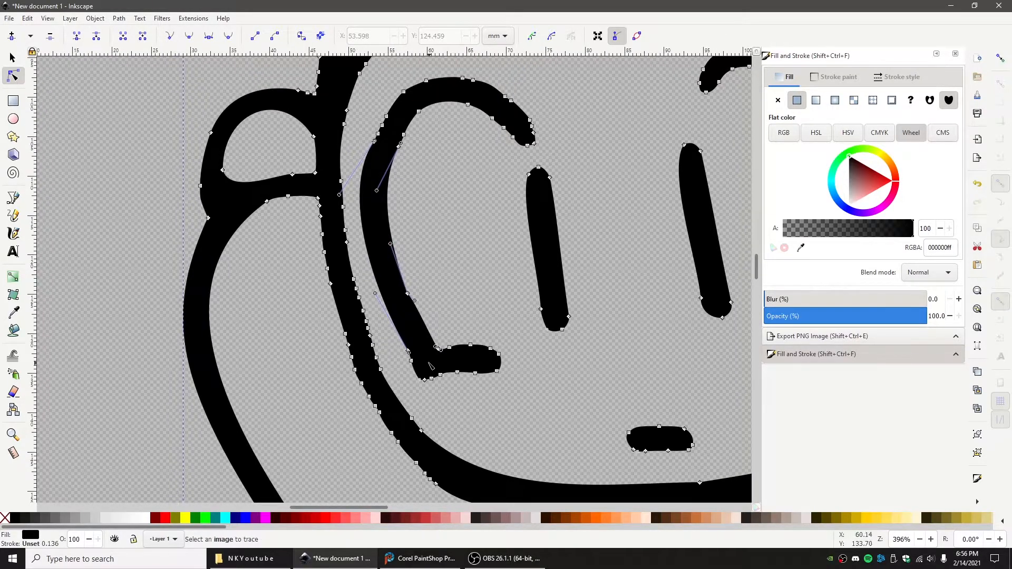
{"action": "left_click_drag", "start_coordinate": [474, 390], "coordinate": [474, 391]}
{"action": "key", "text": "Delete"}
Step: Delete the remaining nodes on the left eye outline's upper left bend and extend the lower handles to reshape its side
{"action": "left_click_drag", "start_coordinate": [424, 142], "coordinate": [398, 195]}
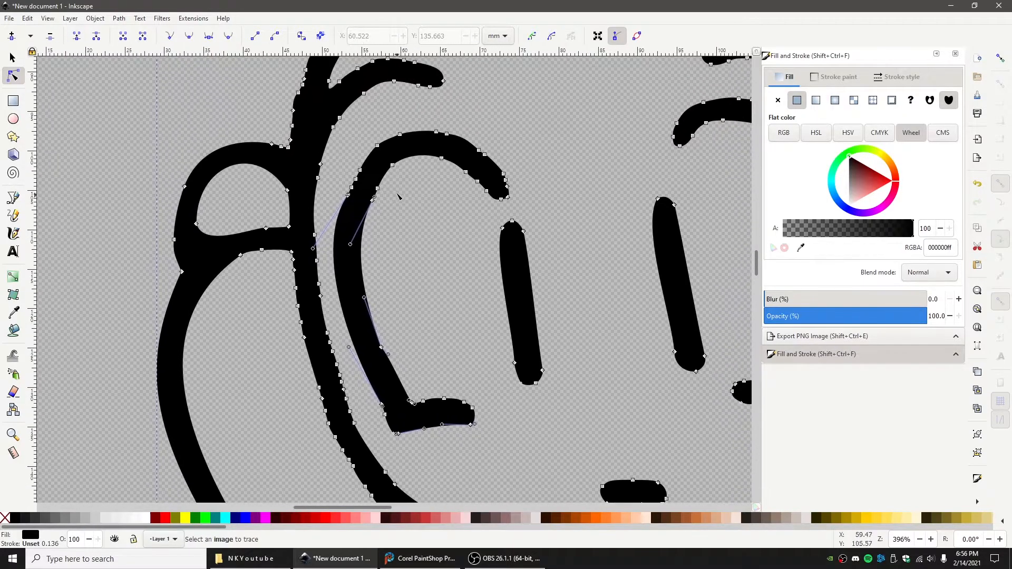
{"action": "left_click_drag", "start_coordinate": [337, 178], "coordinate": [394, 221]}
{"action": "key", "text": "Delete"}
{"action": "key", "text": "Delete"}
{"action": "left_click_drag", "start_coordinate": [381, 352], "coordinate": [348, 241]}
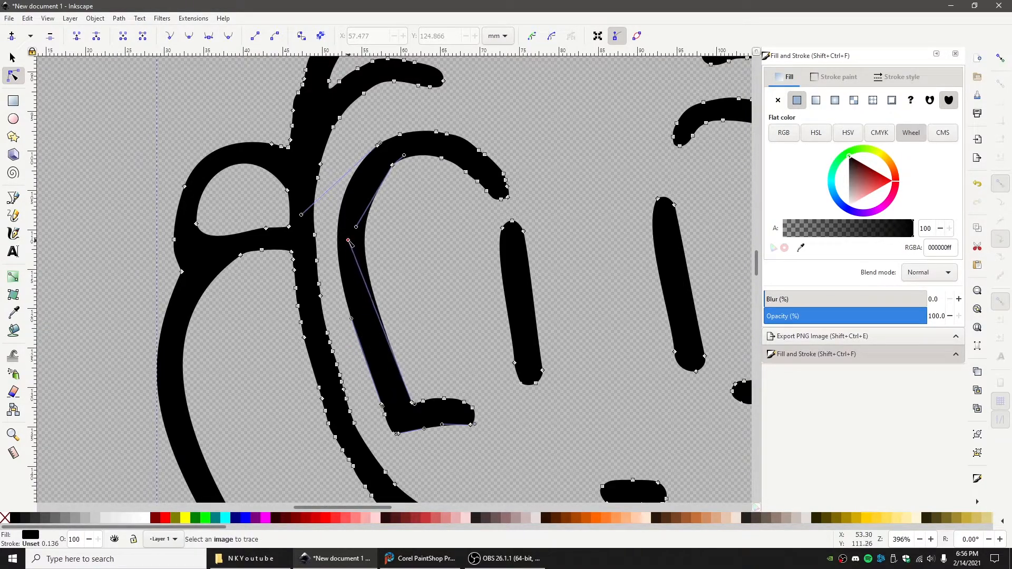
Step: Simplify the nodes on the left eye's top arc and stretch its outer handle for a rounder curve
{"action": "left_click_drag", "start_coordinate": [432, 112], "coordinate": [512, 191]}
{"action": "left_click_drag", "start_coordinate": [420, 105], "coordinate": [444, 117]}
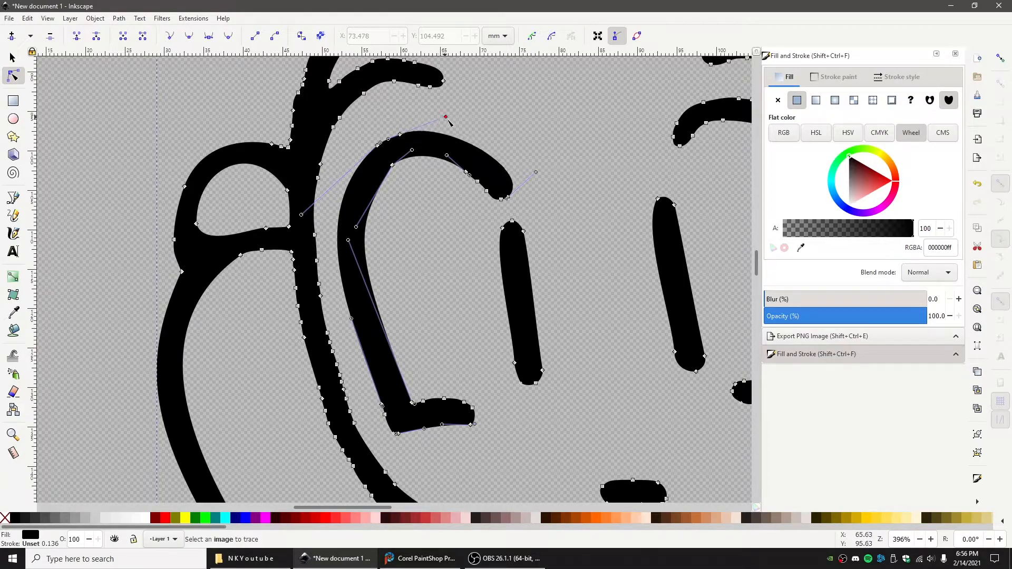
{"action": "left_click", "coordinate": [531, 115]}
Step: Delete the surplus nodes along the right eye outline's lower right side and around its bottom stroke
{"action": "scroll", "coordinate": [585, 203], "scroll_direction": "down", "scroll_amount": 3}
{"action": "left_click_drag", "start_coordinate": [587, 206], "coordinate": [381, 257]}
{"action": "scroll", "coordinate": [384, 256], "scroll_direction": "up", "scroll_amount": 2}
{"action": "scroll", "coordinate": [387, 258], "scroll_direction": "up", "scroll_amount": 1}
{"action": "left_click", "coordinate": [398, 275]}
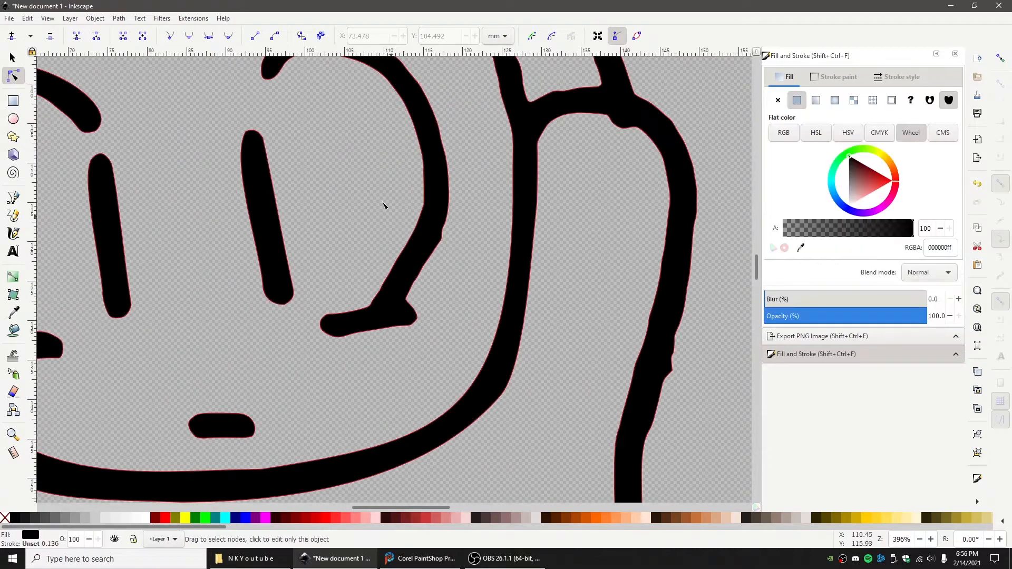
{"action": "left_click_drag", "start_coordinate": [359, 177], "coordinate": [425, 303]}
{"action": "key", "text": "Delete"}
{"action": "key", "text": "Delete"}
{"action": "left_click_drag", "start_coordinate": [399, 339], "coordinate": [399, 339]}
{"action": "key", "text": "Delete"}
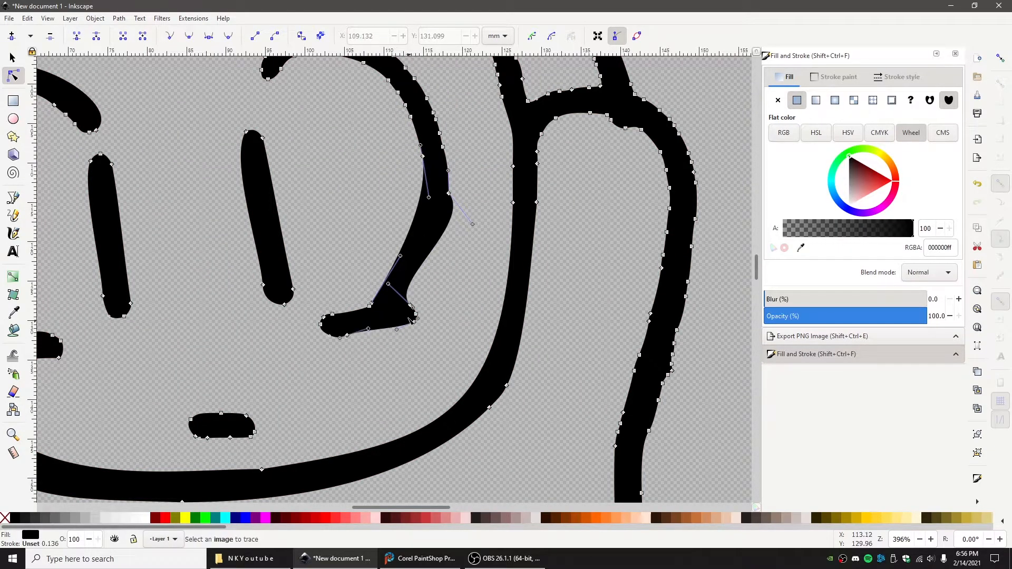
Step: Adjust the handles on the right eye's lower outer edge to give the stroke an even thickness
{"action": "left_click_drag", "start_coordinate": [388, 280], "coordinate": [426, 282]}
{"action": "left_click", "coordinate": [388, 288]}
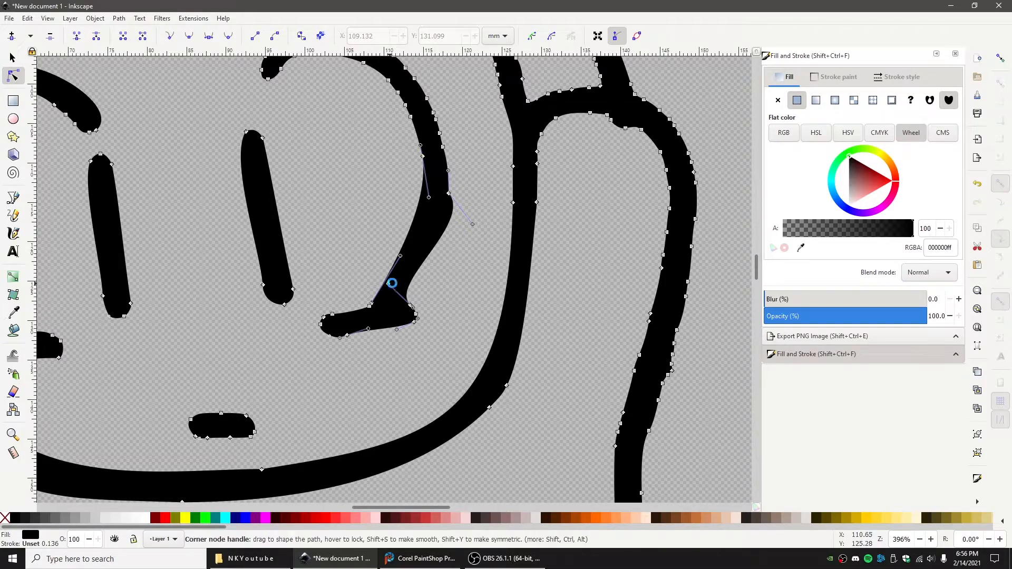
{"action": "key", "text": "Delete"}
{"action": "left_click_drag", "start_coordinate": [476, 226], "coordinate": [440, 266]}
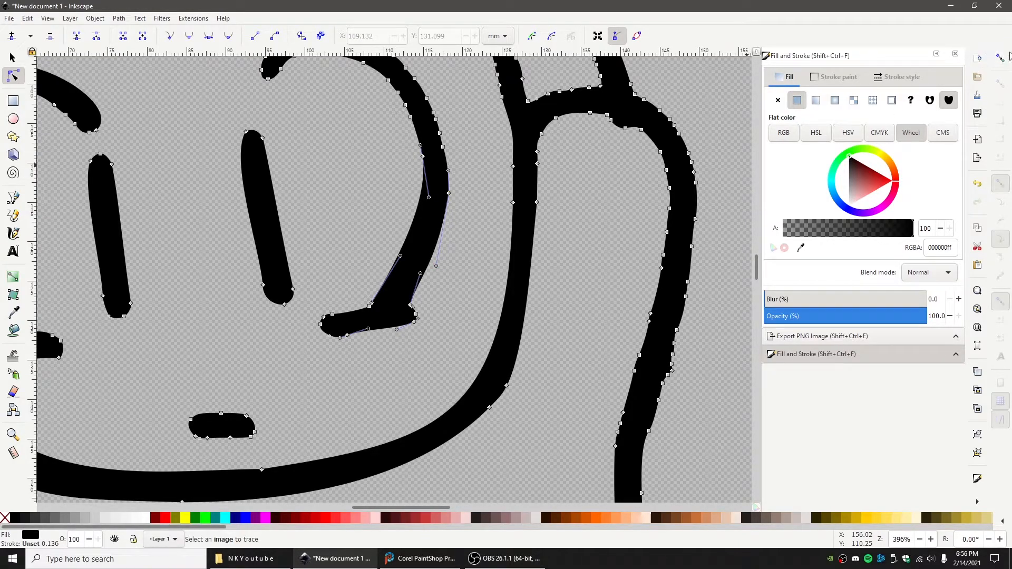
Step: Try to reposition a node on the right eye's upper outer edge with snapping turned on
{"action": "left_click_drag", "start_coordinate": [470, 164], "coordinate": [504, 259]}
{"action": "left_click", "coordinate": [997, 63]}
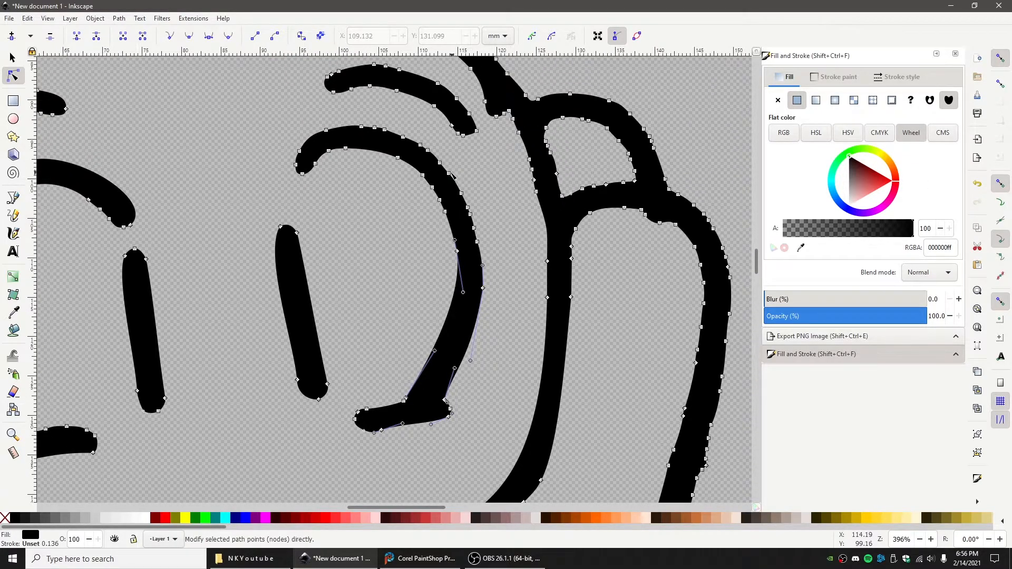
{"action": "left_click_drag", "start_coordinate": [452, 175], "coordinate": [462, 181]}
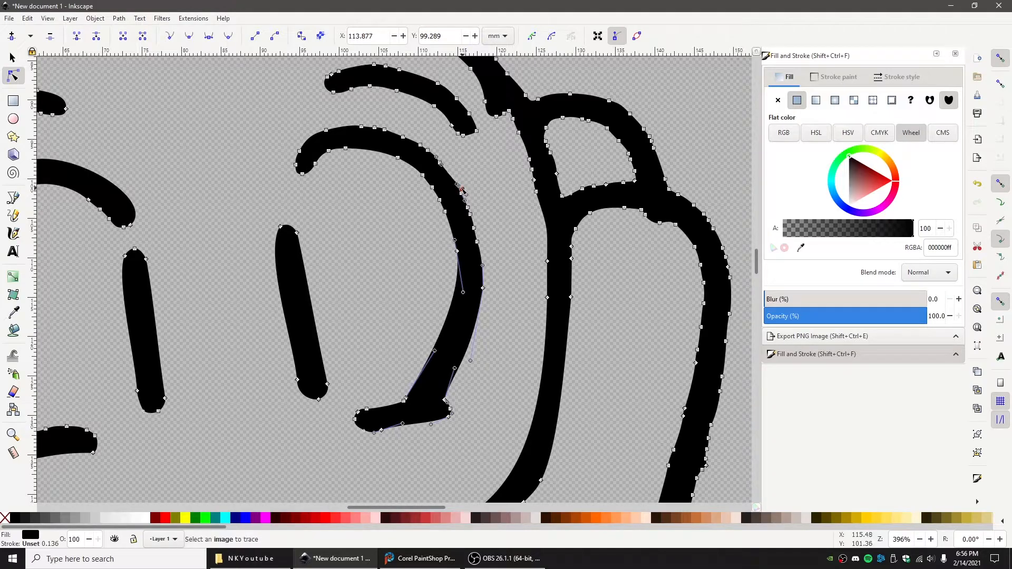
{"action": "left_click_drag", "start_coordinate": [459, 162], "coordinate": [460, 165]}
{"action": "key", "text": "Escape"}
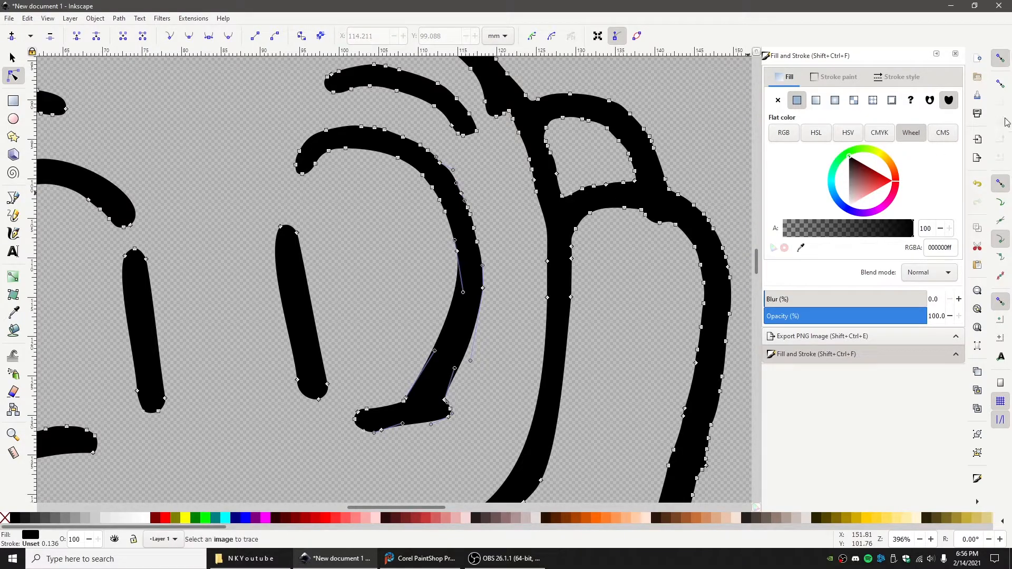
{"action": "left_click", "coordinate": [1004, 61]}
{"action": "key", "text": "Escape"}
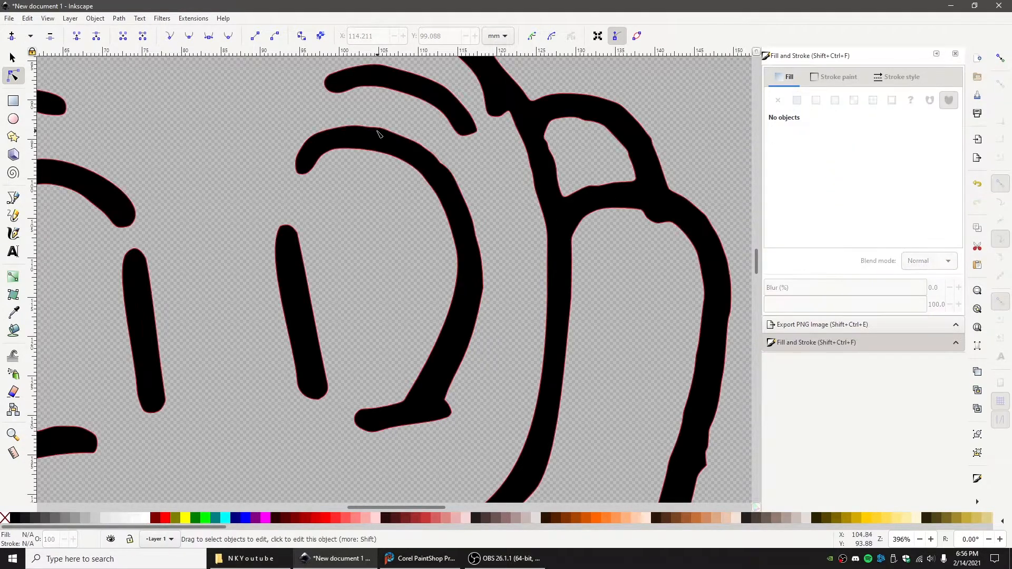
Step: Delete the surplus nodes along the right eye's upper arc and adjust the outer edge's handles to round it
{"action": "left_click", "coordinate": [413, 169]}
{"action": "left_click_drag", "start_coordinate": [340, 113], "coordinate": [481, 246]}
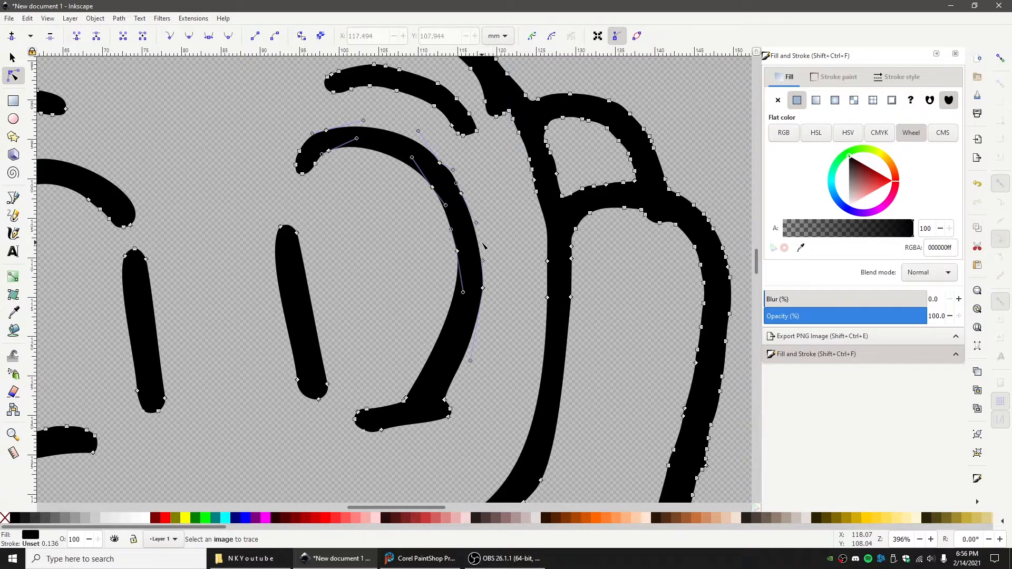
{"action": "key", "text": "Escape"}
{"action": "left_click", "coordinate": [443, 174]}
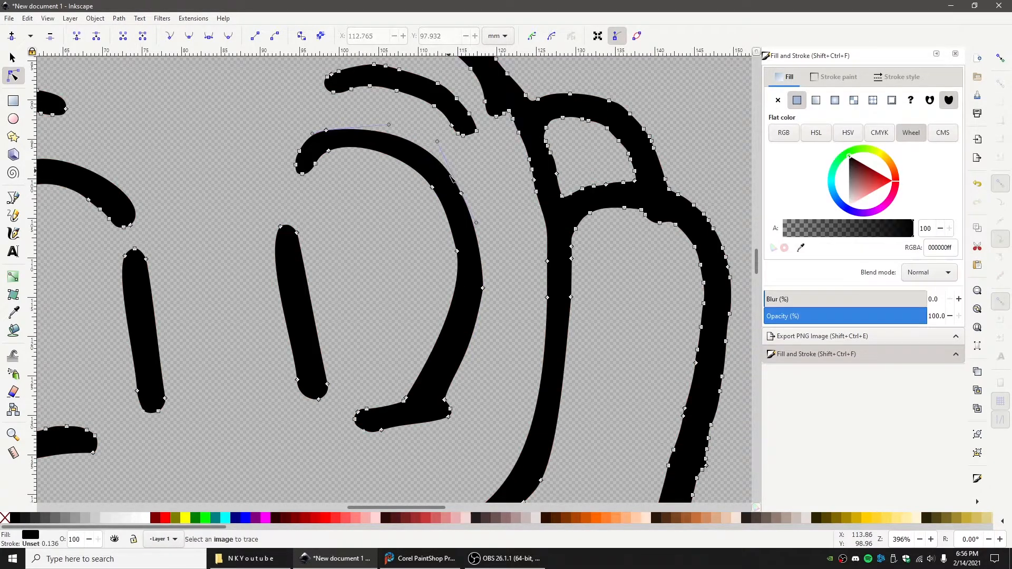
{"action": "left_click_drag", "start_coordinate": [388, 124], "coordinate": [389, 115]}
{"action": "scroll", "coordinate": [420, 240], "scroll_direction": "down", "scroll_amount": 4}
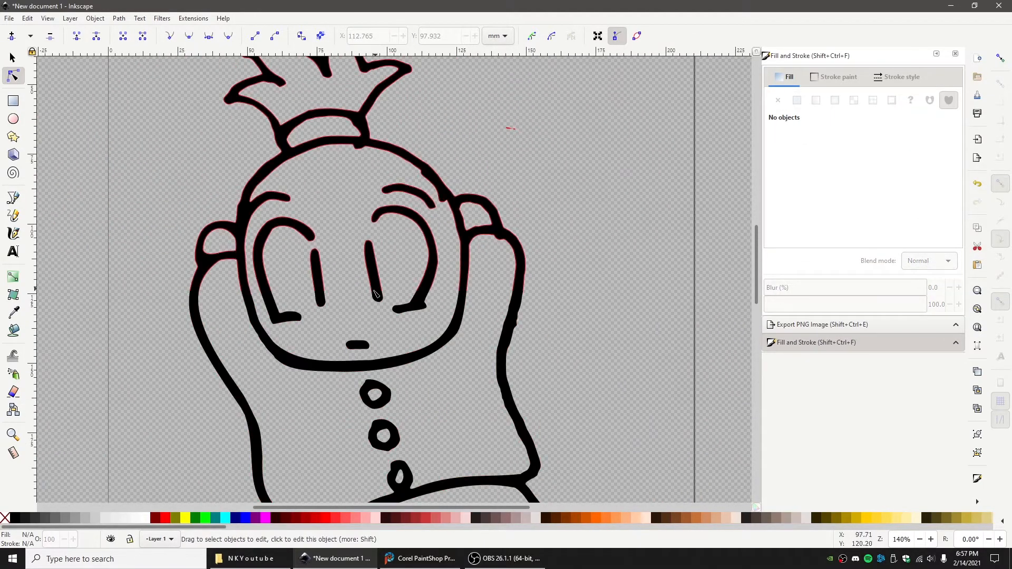
Step: Delete the surplus nodes on the right eye's bottom stroke and adjust the inner corner's handle to smooth the joint
{"action": "scroll", "coordinate": [388, 294], "scroll_direction": "up", "scroll_amount": 3}
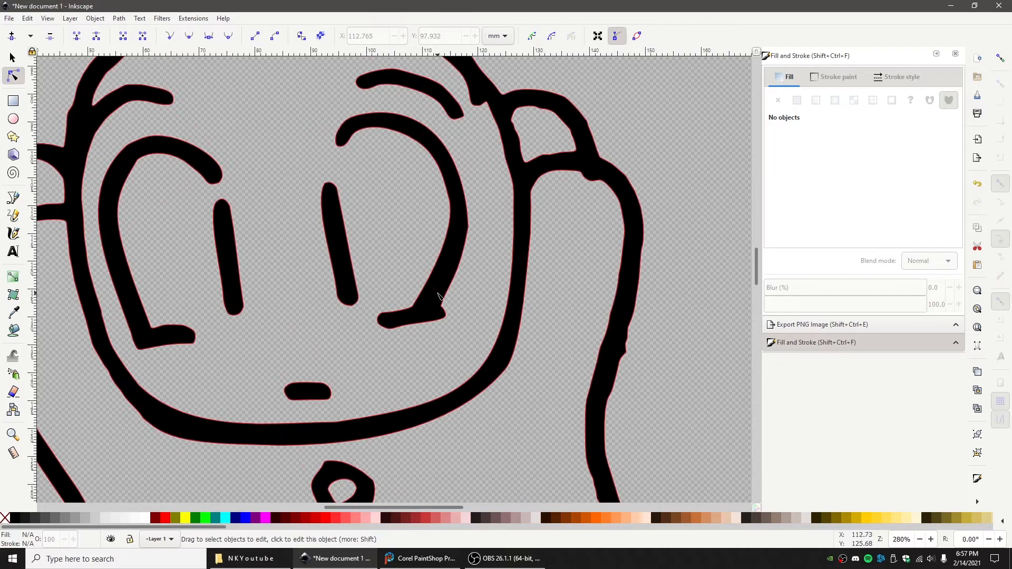
{"action": "left_click", "coordinate": [437, 295]}
{"action": "scroll", "coordinate": [408, 296], "scroll_direction": "up", "scroll_amount": 2}
{"action": "mouse_move", "coordinate": [428, 321]}
{"action": "left_mouse_down"}
{"action": "mouse_move", "coordinate": [444, 318]}
{"action": "mouse_move", "coordinate": [433, 329]}
{"action": "left_mouse_up"}
{"action": "key", "text": "Delete"}
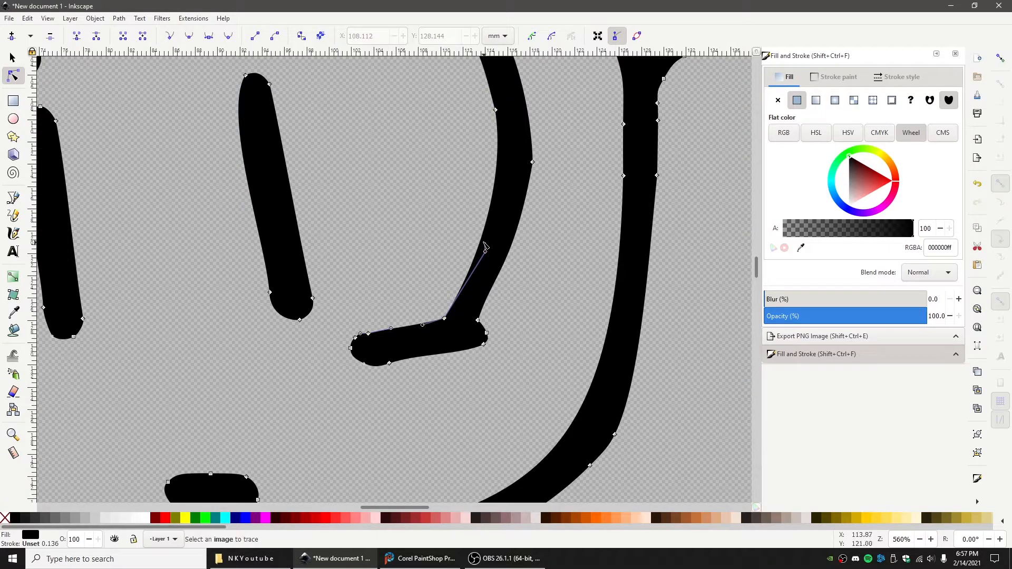
{"action": "left_click", "coordinate": [418, 226]}
{"action": "scroll", "coordinate": [417, 237], "scroll_direction": "down", "scroll_amount": 4}
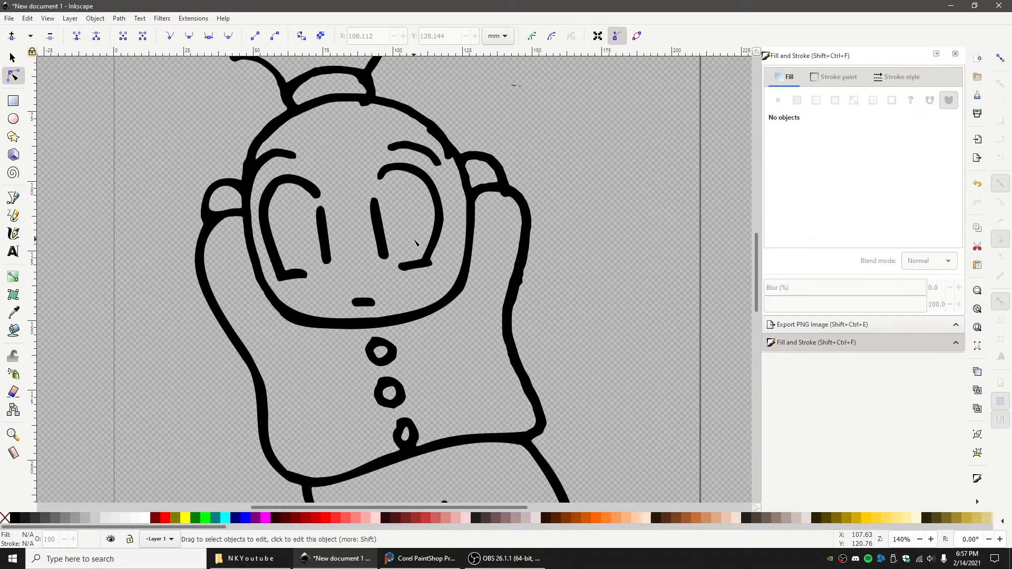
Step: Delete the surplus nodes along the head outline between the hair tie and the right hand
{"action": "scroll", "coordinate": [480, 233], "scroll_direction": "down", "scroll_amount": 2}
{"action": "scroll", "coordinate": [435, 226], "scroll_direction": "up", "scroll_amount": 4}
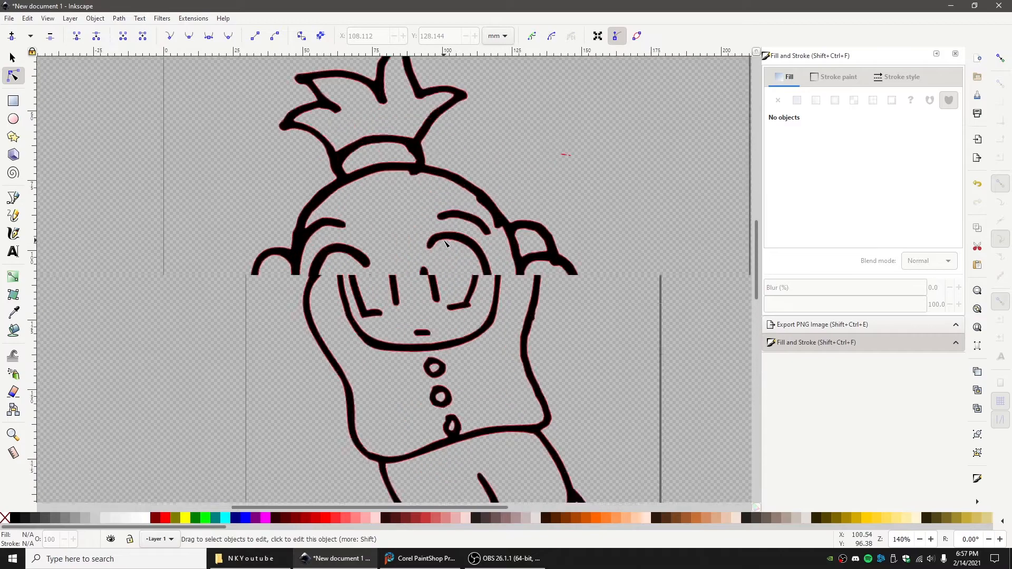
{"action": "left_click", "coordinate": [525, 148]}
{"action": "scroll", "coordinate": [406, 123], "scroll_direction": "up", "scroll_amount": 2}
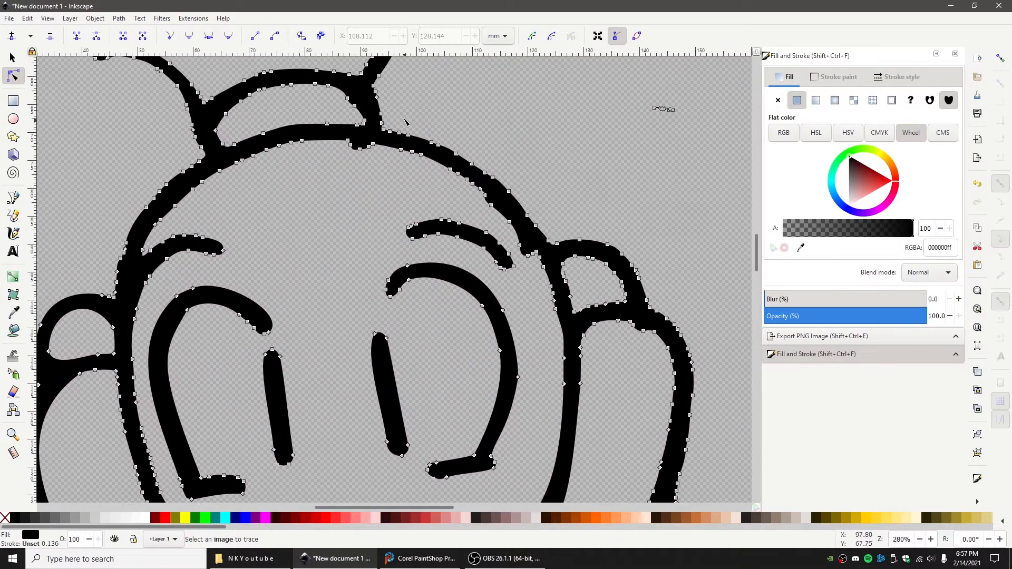
{"action": "left_click_drag", "start_coordinate": [432, 163], "coordinate": [517, 224]}
{"action": "key", "text": "Delete"}
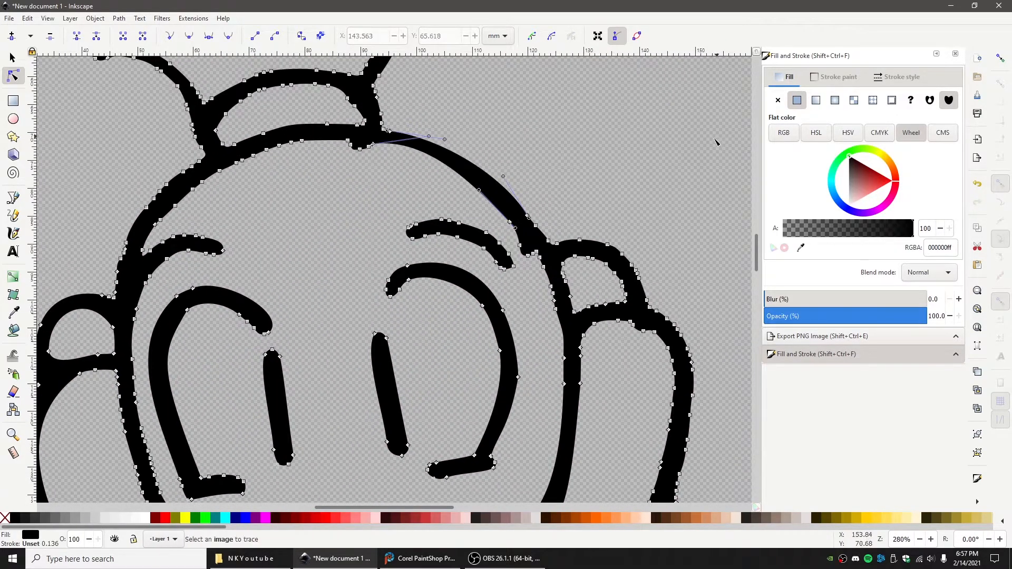
Step: Delete the surplus nodes where the head outline meets the right hand and along the face edge beside it
{"action": "left_click_drag", "start_coordinate": [539, 260], "coordinate": [537, 259]}
{"action": "key", "text": "Delete"}
{"action": "key", "text": "Delete"}
{"action": "left_click_drag", "start_coordinate": [556, 310], "coordinate": [578, 298]}
{"action": "key", "text": "Delete"}
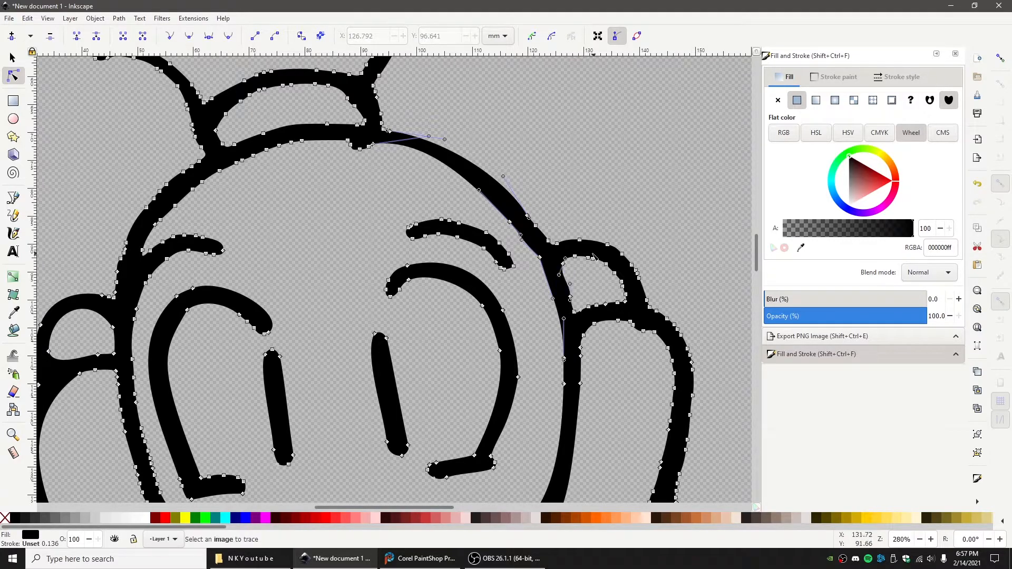
Step: Delete the surplus nodes around the right hand's outer edge and inner opening
{"action": "left_click_drag", "start_coordinate": [651, 285], "coordinate": [651, 285]}
{"action": "key", "text": "Delete"}
{"action": "left_click_drag", "start_coordinate": [626, 335], "coordinate": [627, 336]}
{"action": "key", "text": "Delete"}
Step: Delete the surplus nodes along the middle of the right arm and adjust its handles to smooth the curve
{"action": "left_click", "coordinate": [638, 399]}
{"action": "mouse_move", "coordinate": [638, 398]}
{"action": "left_mouse_down"}
{"action": "mouse_move", "coordinate": [547, 237]}
{"action": "mouse_move", "coordinate": [552, 221]}
{"action": "mouse_move", "coordinate": [652, 386]}
{"action": "left_mouse_up"}
{"action": "left_click", "coordinate": [606, 251]}
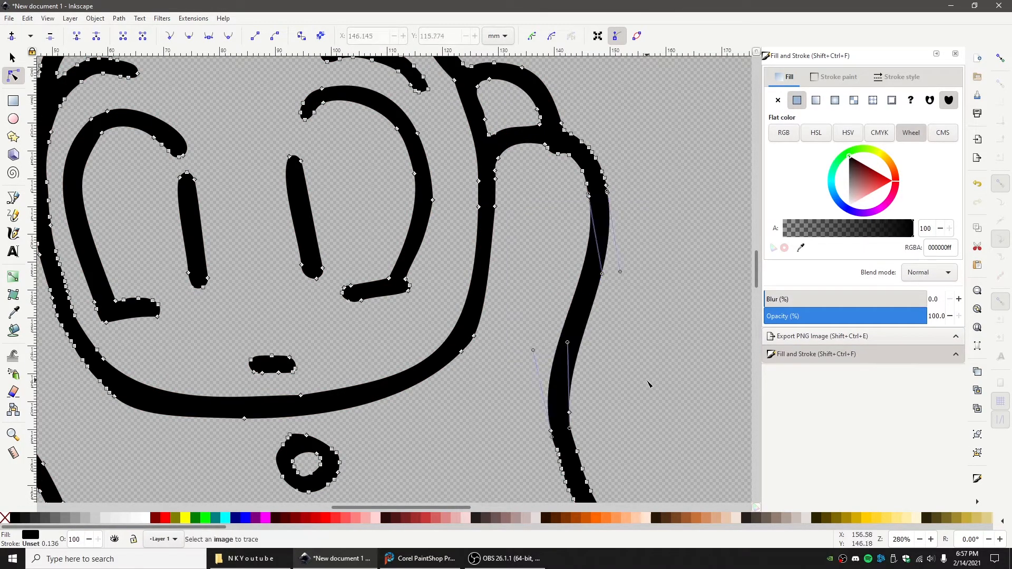
{"action": "key", "text": "Delete"}
Step: Delete the surplus nodes along the right side of the body above the hem and adjust the handles on both edges
{"action": "scroll", "coordinate": [636, 353], "scroll_direction": "down", "scroll_amount": 1}
{"action": "left_click_drag", "start_coordinate": [636, 352], "coordinate": [606, 205]}
{"action": "left_click_drag", "start_coordinate": [511, 273], "coordinate": [647, 409]}
{"action": "key", "text": "Delete"}
{"action": "left_click_drag", "start_coordinate": [525, 297], "coordinate": [547, 302]}
{"action": "left_click_drag", "start_coordinate": [618, 359], "coordinate": [599, 346]}
{"action": "left_click_drag", "start_coordinate": [675, 436], "coordinate": [635, 150]}
{"action": "left_click", "coordinate": [625, 189]}
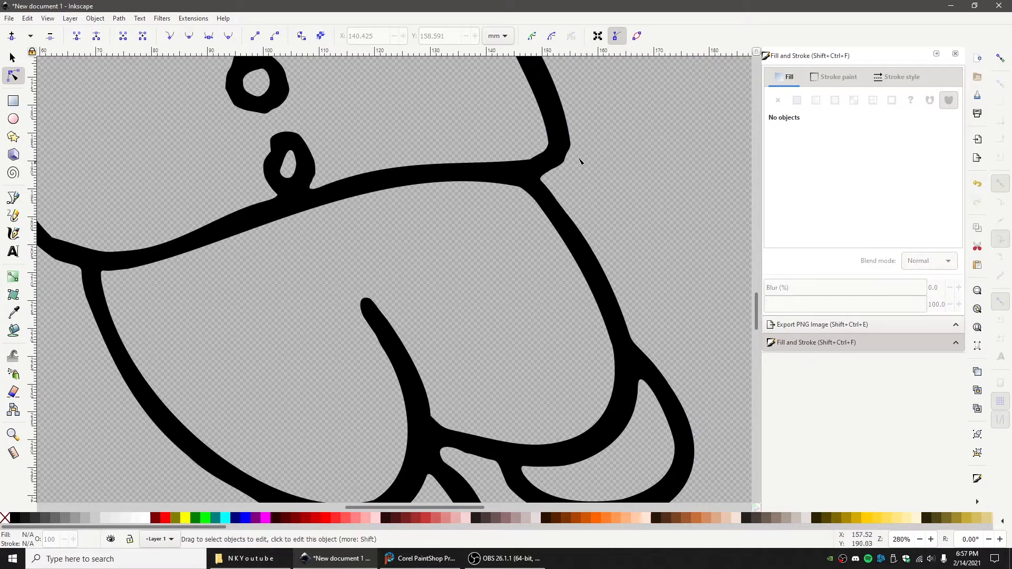
Step: Delete the surplus node at the body's lower right corner, where the side outline meets the hem
{"action": "left_click", "coordinate": [560, 154]}
{"action": "left_click_drag", "start_coordinate": [603, 184], "coordinate": [561, 152]}
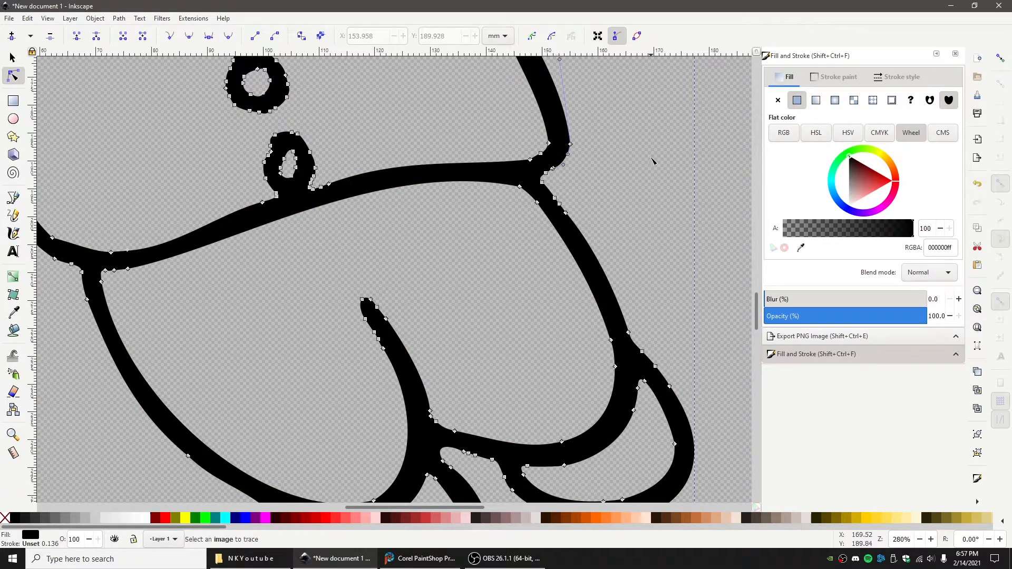
{"action": "left_click", "coordinate": [655, 160]}
Step: Delete the surplus nodes on the arm's inner edge beneath the right hand and along the left edge of that hand's opening
{"action": "scroll", "coordinate": [646, 161], "scroll_direction": "down", "scroll_amount": 4}
{"action": "left_click_drag", "start_coordinate": [641, 153], "coordinate": [582, 335]}
{"action": "scroll", "coordinate": [563, 230], "scroll_direction": "up", "scroll_amount": 6}
{"action": "left_click", "coordinate": [510, 257]}
{"action": "left_click_drag", "start_coordinate": [482, 246], "coordinate": [546, 244]}
{"action": "key", "text": "Delete"}
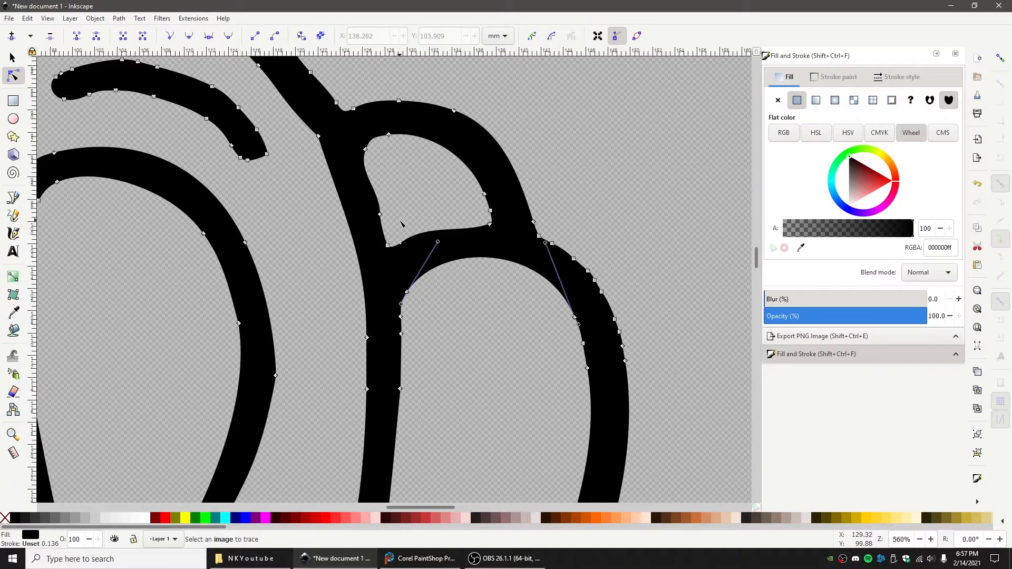
{"action": "left_click", "coordinate": [380, 214]}
{"action": "key", "text": "Delete"}
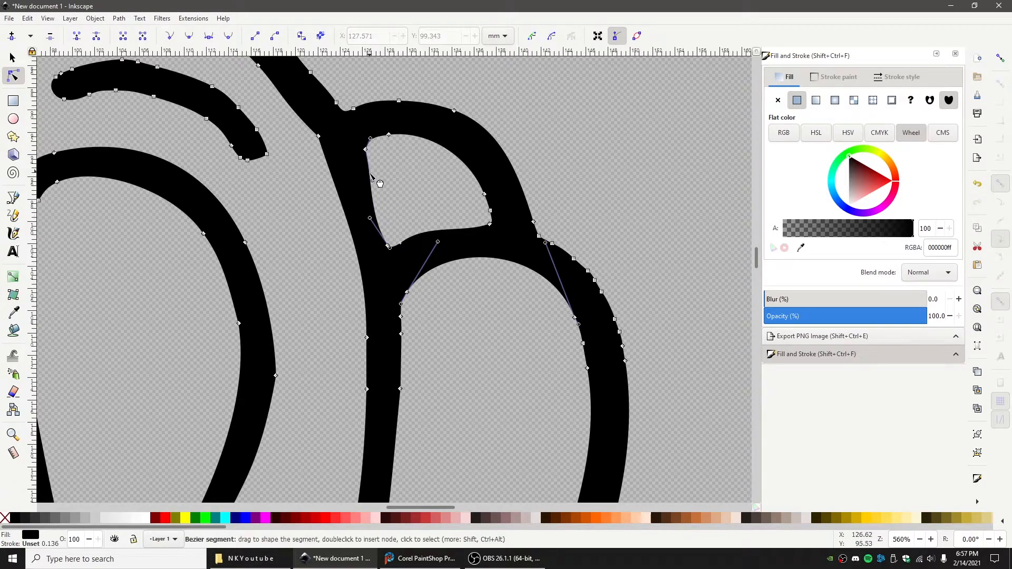
{"action": "key", "text": "Delete"}
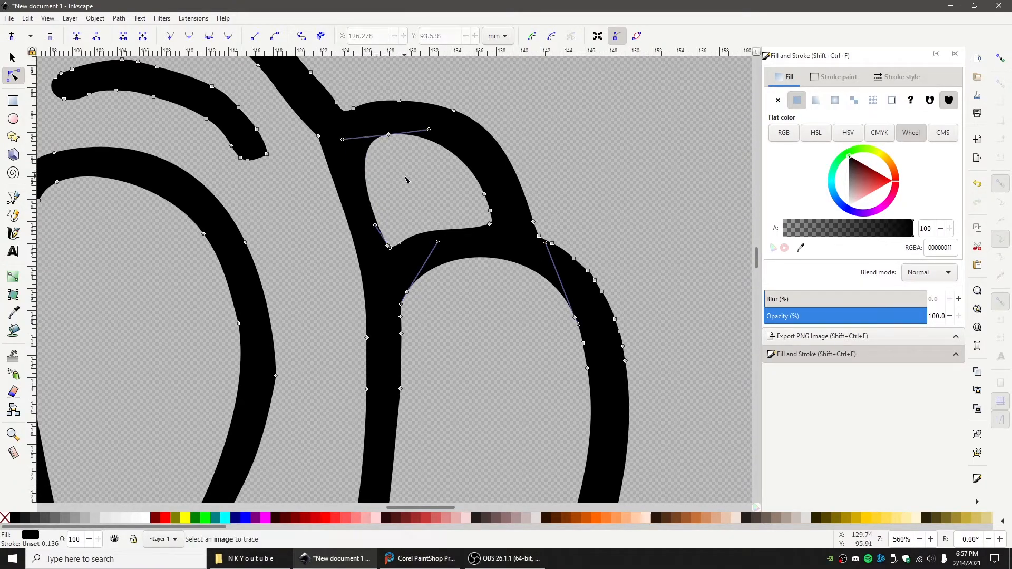
{"action": "left_click", "coordinate": [405, 180]}
Step: Delete the surplus nodes on both edges of the head outline between the left hand and the hair tie
{"action": "scroll", "coordinate": [489, 314], "scroll_direction": "down", "scroll_amount": 3}
{"action": "left_click_drag", "start_coordinate": [435, 357], "coordinate": [611, 290]}
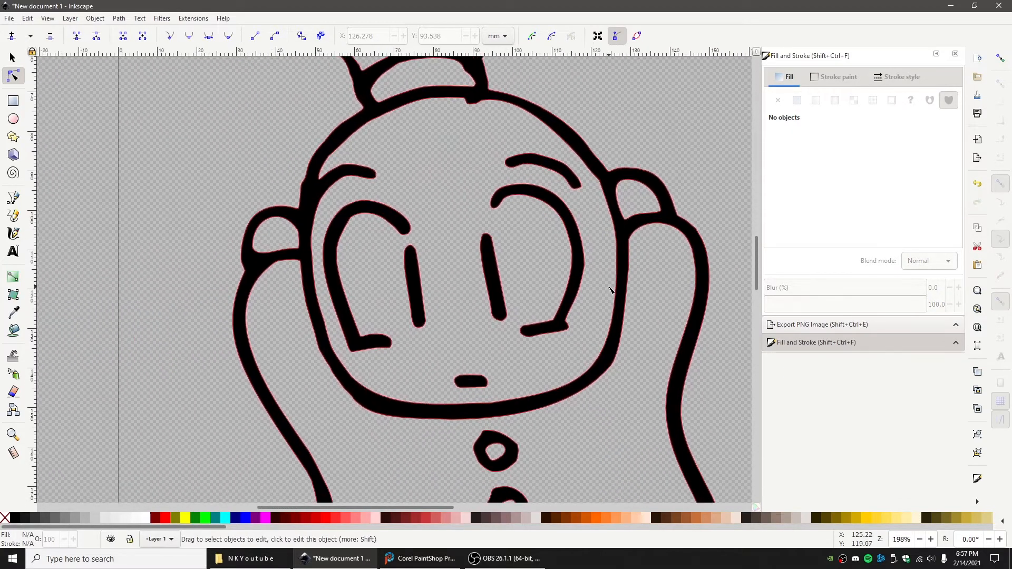
{"action": "scroll", "coordinate": [316, 179], "scroll_direction": "up", "scroll_amount": 3}
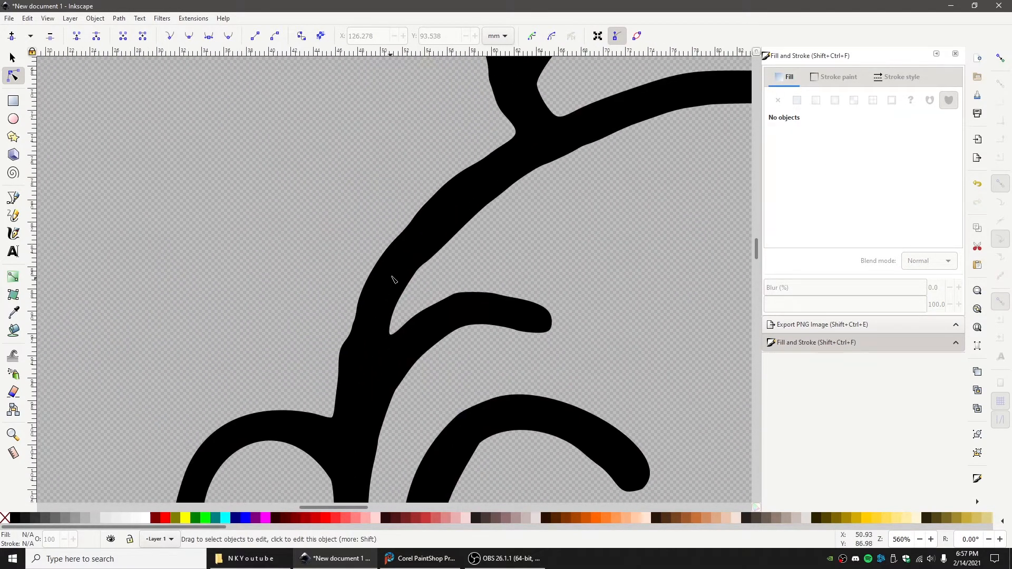
{"action": "left_click", "coordinate": [406, 263]}
{"action": "left_click_drag", "start_coordinate": [279, 168], "coordinate": [376, 400]}
{"action": "mouse_move", "coordinate": [359, 113]}
{"action": "left_mouse_down"}
{"action": "mouse_move", "coordinate": [474, 253]}
{"action": "mouse_move", "coordinate": [504, 257]}
{"action": "left_mouse_up"}
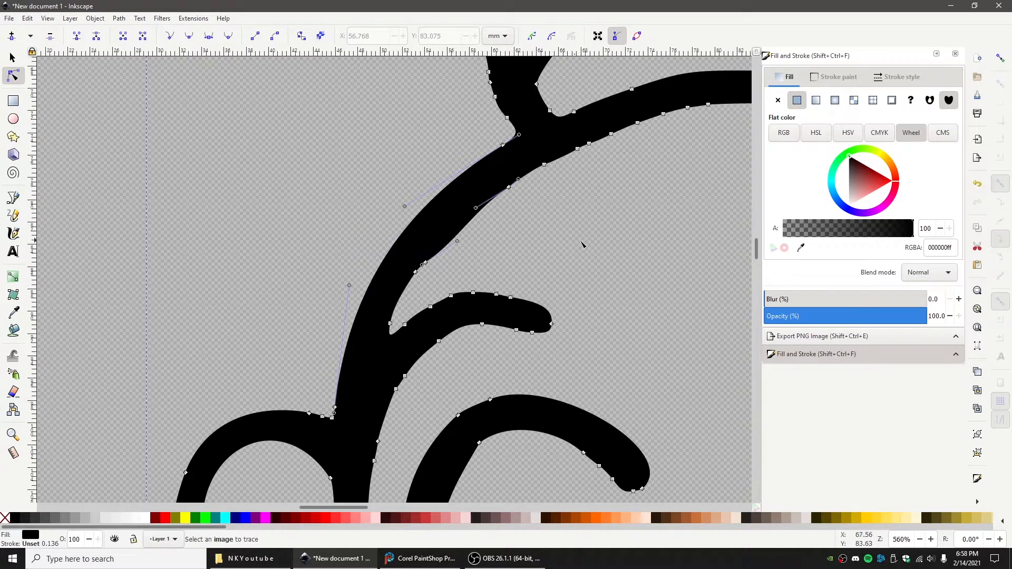
Step: Remove the bump nodes on the head's inner edge below the hair tie's right end and adjust the handle to even the line
{"action": "scroll", "coordinate": [563, 252], "scroll_direction": "down", "scroll_amount": 4}
{"action": "scroll", "coordinate": [414, 233], "scroll_direction": "up", "scroll_amount": 2}
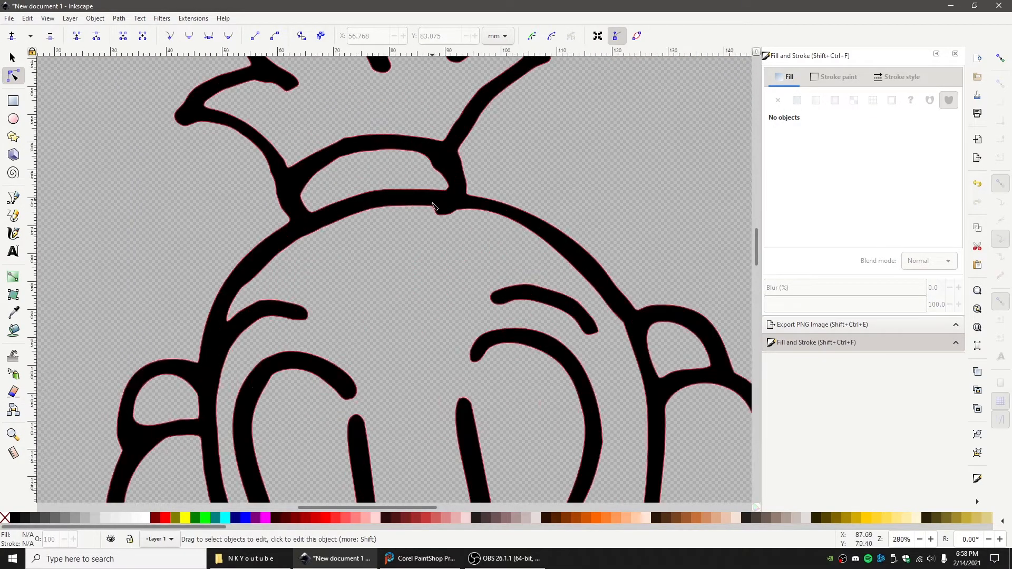
{"action": "left_click", "coordinate": [426, 205]}
{"action": "left_click_drag", "start_coordinate": [468, 224], "coordinate": [464, 226]}
{"action": "key", "text": "Delete"}
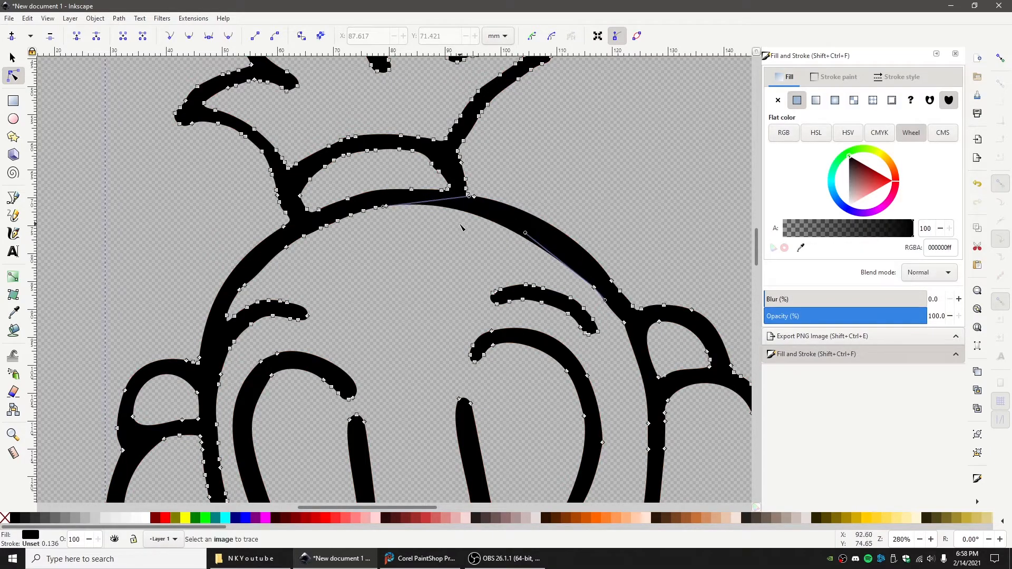
{"action": "left_click_drag", "start_coordinate": [525, 232], "coordinate": [539, 233]}
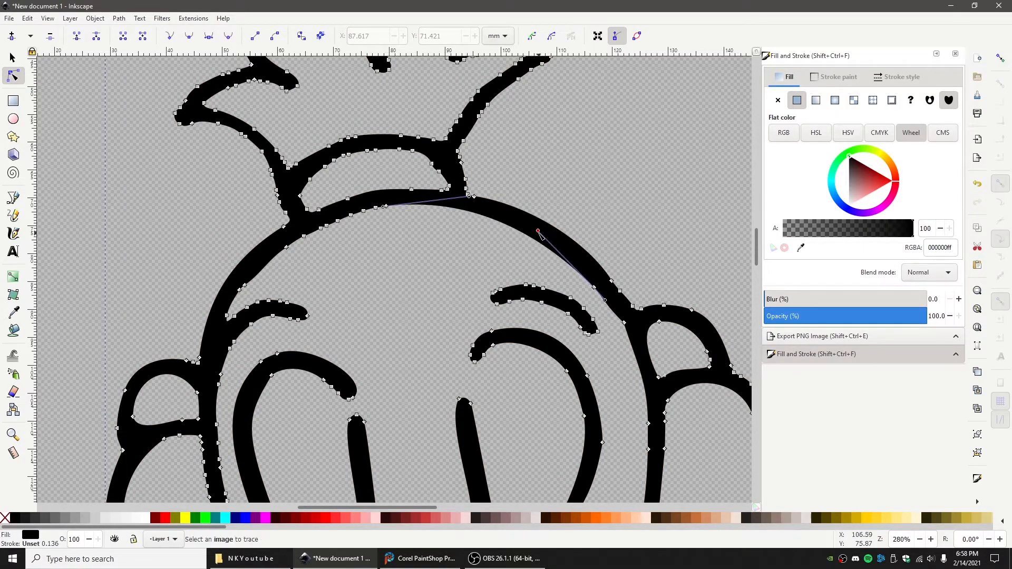
Step: Delete the surplus nodes along the hair tie's upper band and on the outer edge at its left base
{"action": "left_click_drag", "start_coordinate": [313, 123], "coordinate": [404, 163]}
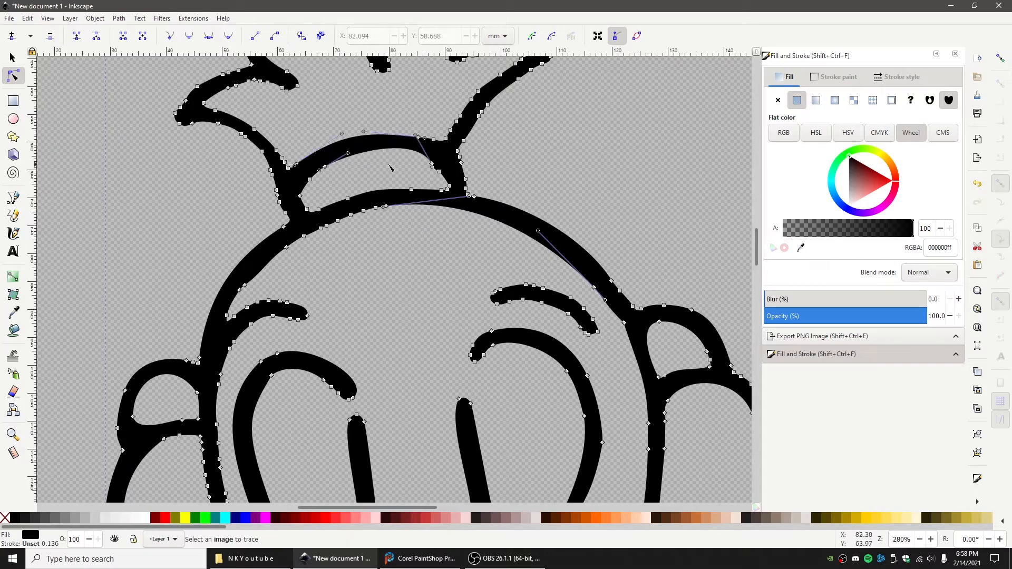
{"action": "left_click_drag", "start_coordinate": [279, 203], "coordinate": [287, 217]}
{"action": "left_click", "coordinate": [294, 230]}
Step: Delete the surplus nodes on the head's inner edge below the hair tie's left end and adjust the handles to smooth the arc
{"action": "left_click_drag", "start_coordinate": [347, 222], "coordinate": [309, 229]}
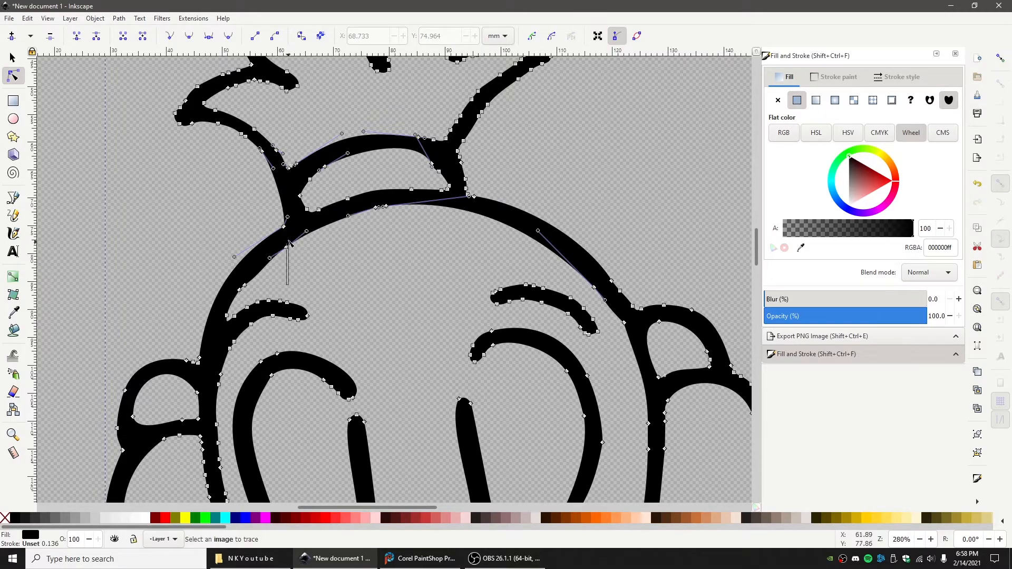
{"action": "key", "text": "Delete"}
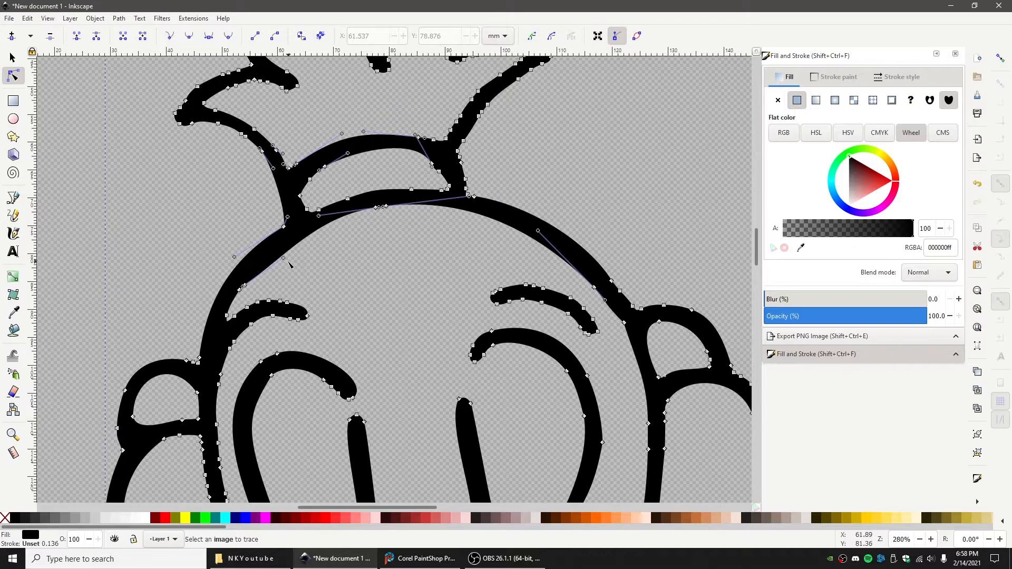
{"action": "left_click", "coordinate": [318, 216]}
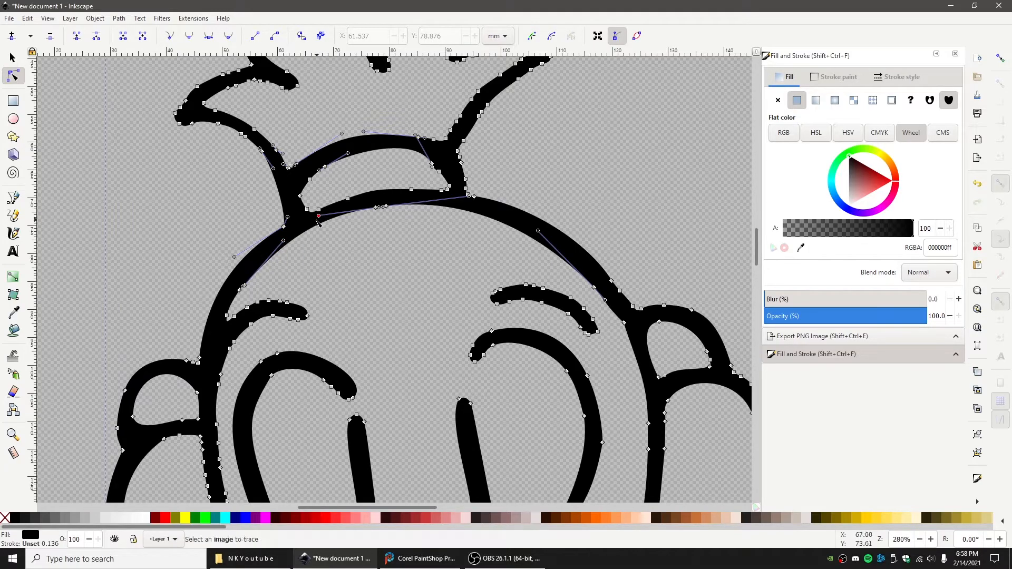
{"action": "left_click", "coordinate": [477, 198]}
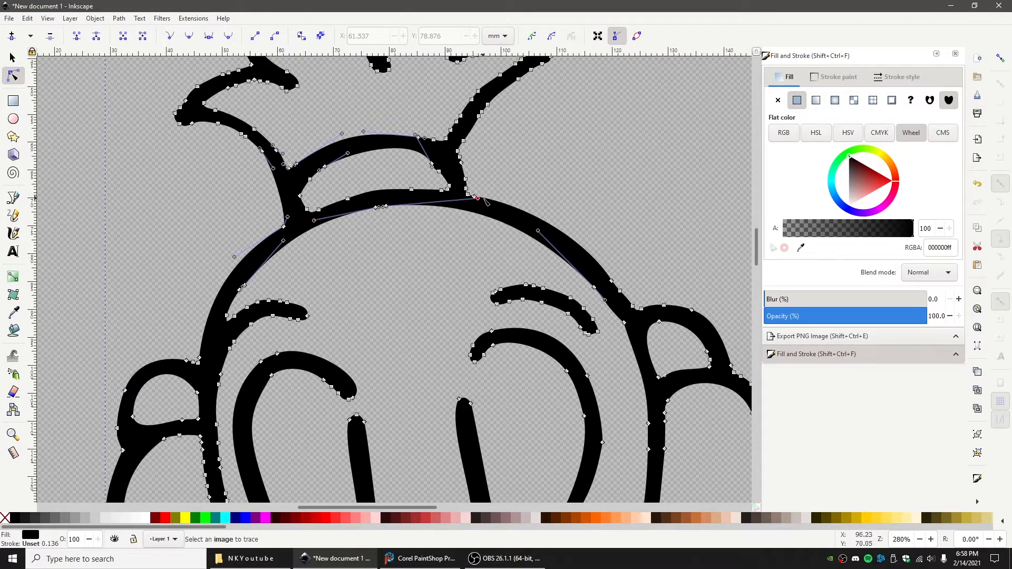
{"action": "left_click", "coordinate": [446, 267]}
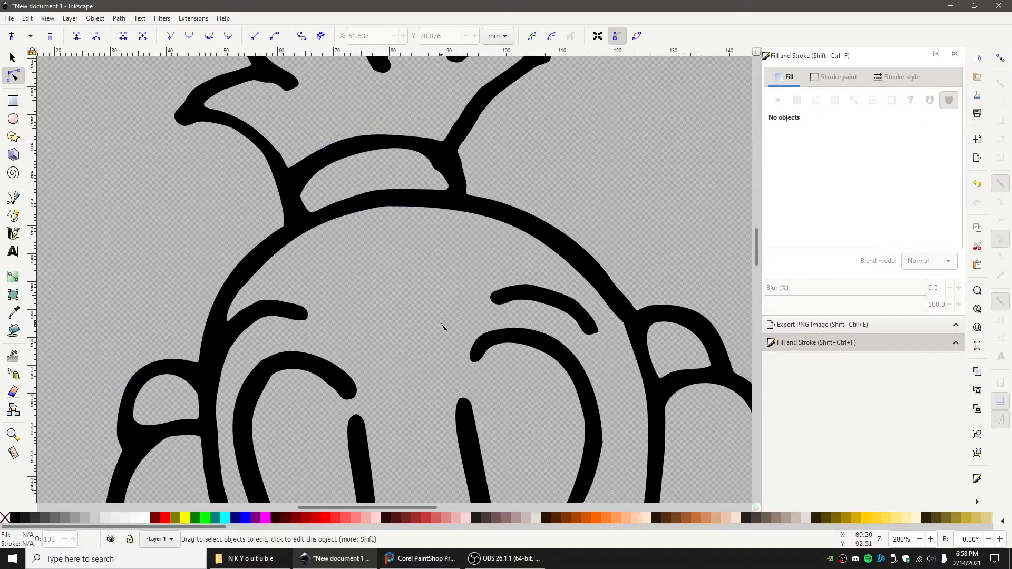
{"action": "scroll", "coordinate": [441, 327], "scroll_direction": "down", "scroll_amount": 2}
{"action": "scroll", "coordinate": [434, 325], "scroll_direction": "down", "scroll_amount": 2}
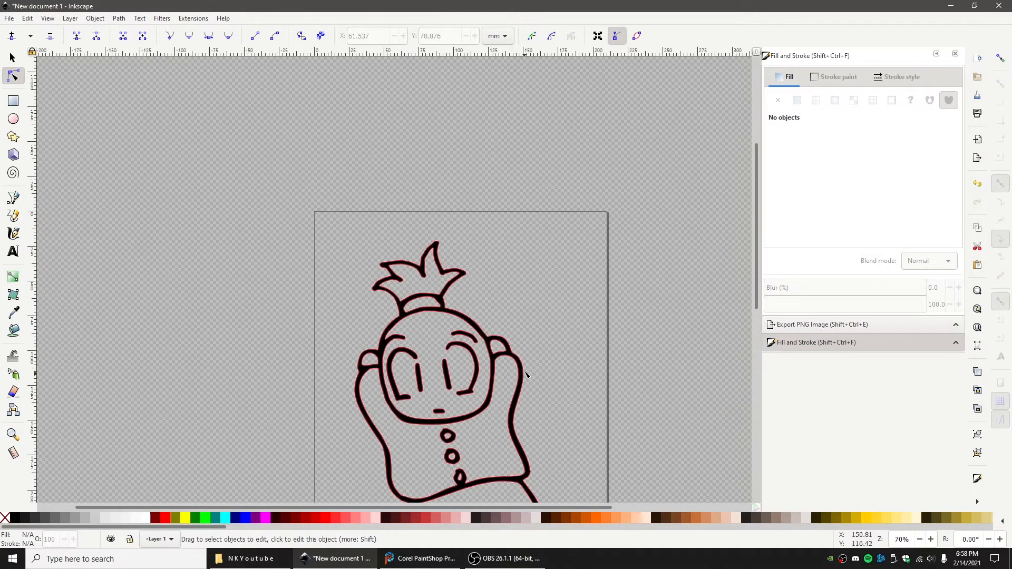
{"action": "scroll", "coordinate": [583, 298], "scroll_direction": "down", "scroll_amount": 3}
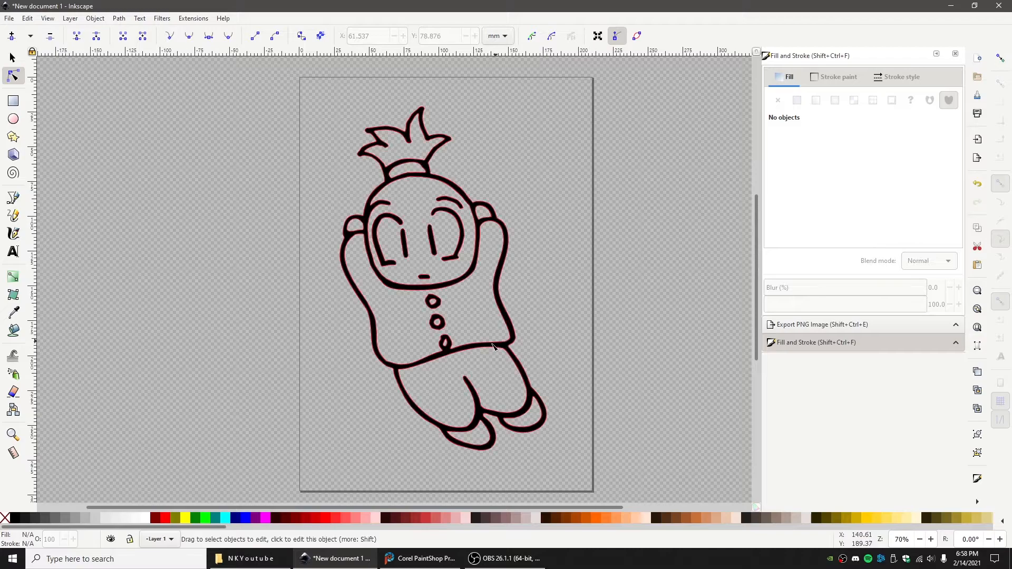
{"action": "scroll", "coordinate": [456, 345], "scroll_direction": "up", "scroll_amount": 3}
{"action": "scroll", "coordinate": [435, 336], "scroll_direction": "down", "scroll_amount": 3}
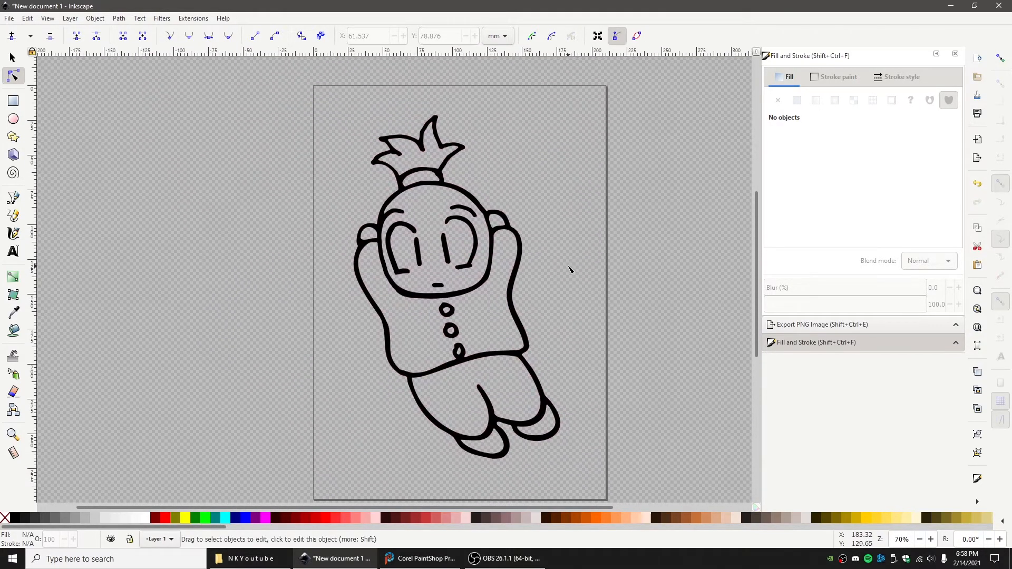
{"action": "scroll", "coordinate": [570, 270], "scroll_direction": "down", "scroll_amount": 1}
Step: Delete the surplus nodes along both sides of the tall middle hair spike and the upper edges of the right spike
{"action": "scroll", "coordinate": [498, 207], "scroll_direction": "up", "scroll_amount": 6}
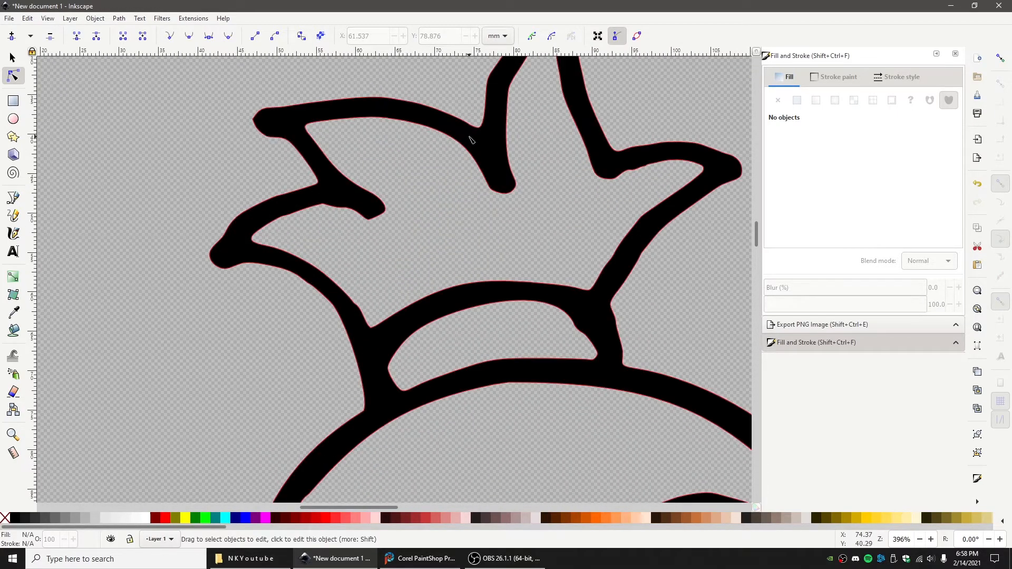
{"action": "left_click", "coordinate": [471, 139]}
{"action": "left_click_drag", "start_coordinate": [444, 131], "coordinate": [515, 216]}
{"action": "key", "text": "Delete"}
{"action": "left_click_drag", "start_coordinate": [605, 237], "coordinate": [658, 318]}
{"action": "key", "text": "Delete"}
{"action": "left_click_drag", "start_coordinate": [669, 262], "coordinate": [710, 294]}
{"action": "key", "text": "Delete"}
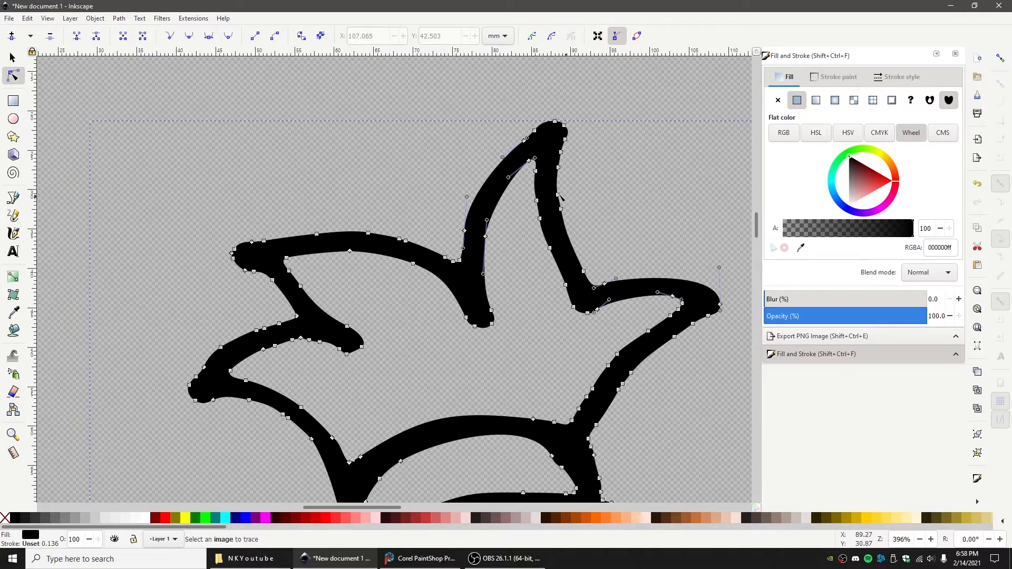
{"action": "left_click_drag", "start_coordinate": [532, 227], "coordinate": [531, 226]}
{"action": "key", "text": "Delete"}
Step: Delete the surplus nodes along the lower left hair spike's edges and adjust its upper handle to smooth the curve
{"action": "left_click_drag", "start_coordinate": [303, 206], "coordinate": [393, 265]}
{"action": "left_click_drag", "start_coordinate": [213, 338], "coordinate": [331, 353]}
{"action": "key", "text": "Delete"}
{"action": "key", "text": "Delete"}
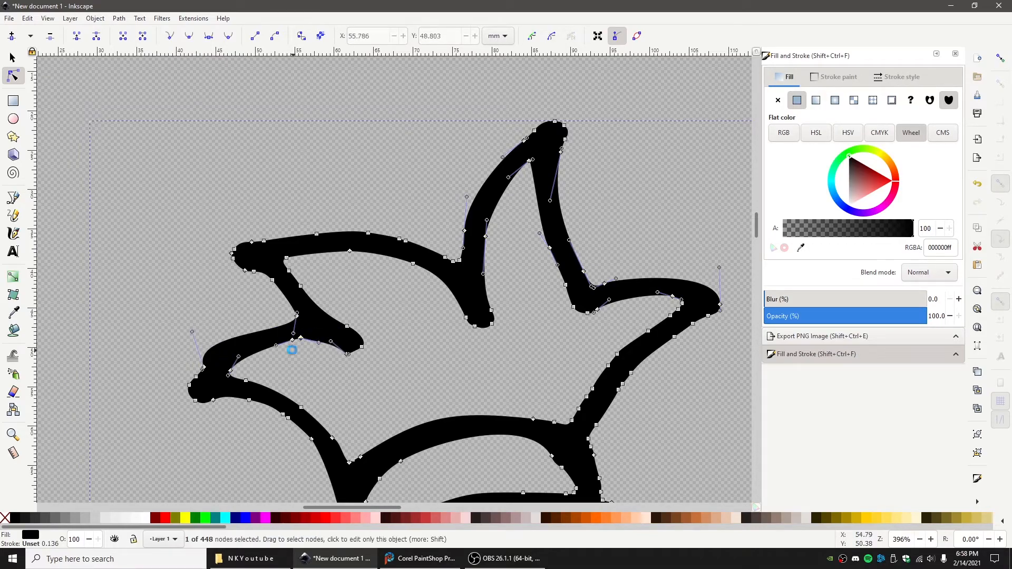
{"action": "left_click_drag", "start_coordinate": [193, 333], "coordinate": [281, 333]}
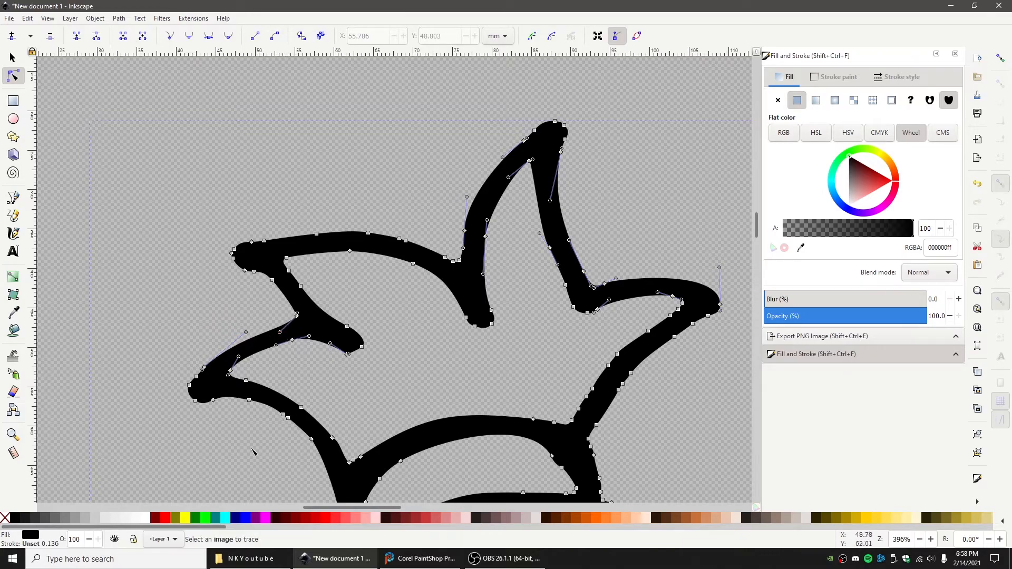
{"action": "left_click_drag", "start_coordinate": [273, 390], "coordinate": [294, 424]}
{"action": "key", "text": "Delete"}
{"action": "left_click", "coordinate": [381, 384]}
Step: Delete the surplus nodes at the tips of the two left hair spikes to round them
{"action": "scroll", "coordinate": [402, 369], "scroll_direction": "down", "scroll_amount": 3}
{"action": "left_click_drag", "start_coordinate": [182, 154], "coordinate": [240, 207]}
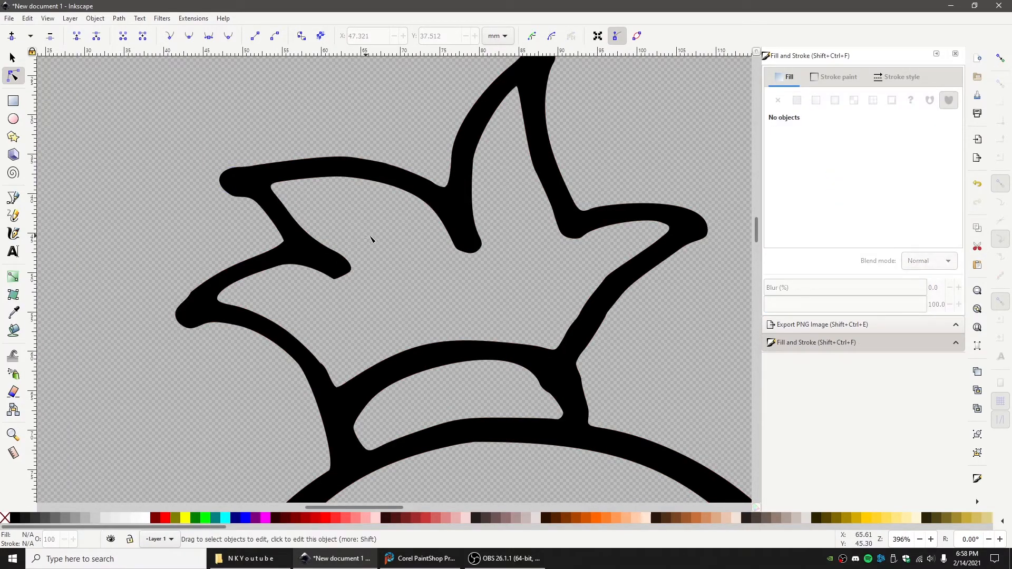
{"action": "left_click", "coordinate": [211, 283]}
{"action": "left_click_drag", "start_coordinate": [157, 280], "coordinate": [204, 307]}
{"action": "key", "text": "Delete"}
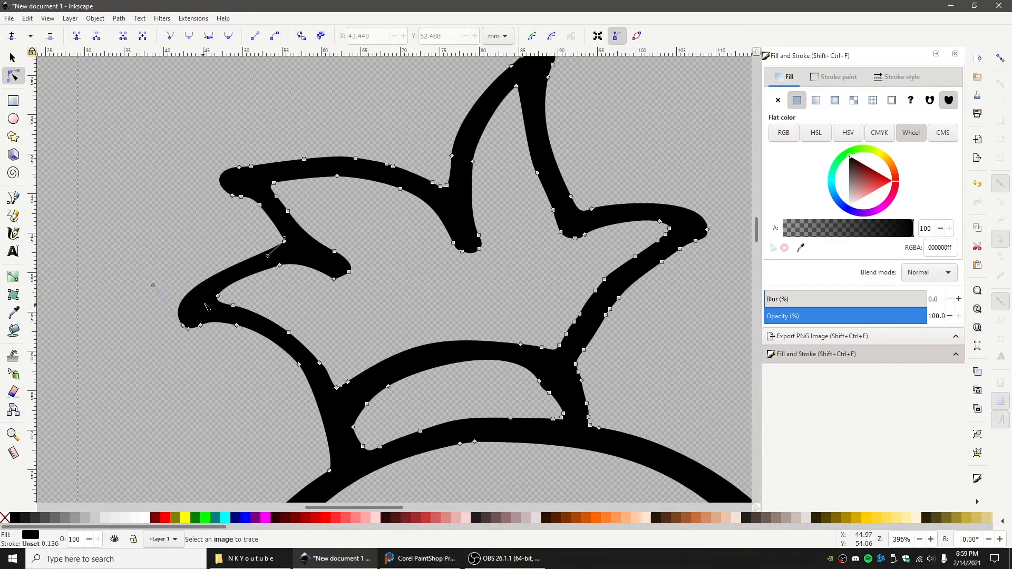
{"action": "left_click", "coordinate": [373, 296]}
Step: Delete the surplus nodes on both edges of the right hair spike's lower strand, down to the hair tie
{"action": "left_click_drag", "start_coordinate": [394, 244], "coordinate": [375, 206]}
{"action": "left_click", "coordinate": [576, 271]}
{"action": "left_click_drag", "start_coordinate": [528, 233], "coordinate": [625, 312]}
{"action": "key", "text": "Delete"}
Step: Delete the surplus nodes at both ends of the hair tie's opening and adjust the right handle to round it
{"action": "left_click_drag", "start_coordinate": [617, 351], "coordinate": [609, 258]}
{"action": "left_click_drag", "start_coordinate": [483, 250], "coordinate": [530, 276]}
{"action": "key", "text": "Delete"}
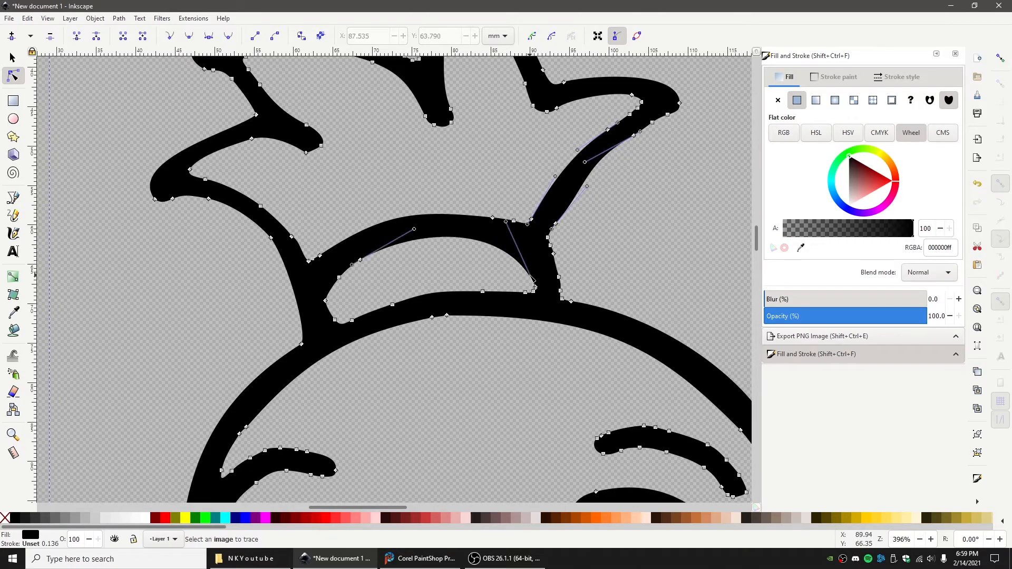
{"action": "left_click_drag", "start_coordinate": [506, 222], "coordinate": [531, 218]}
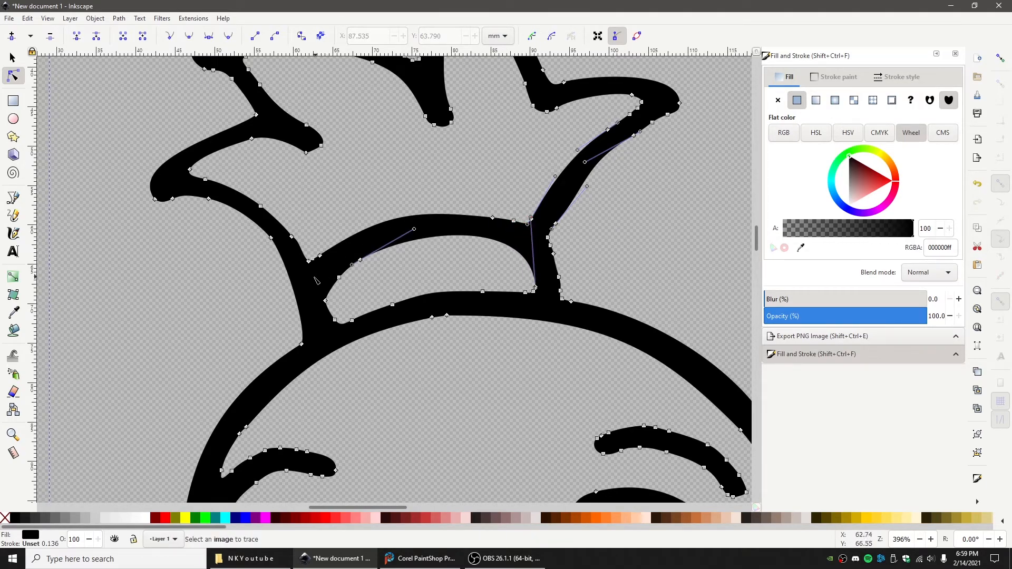
{"action": "left_click_drag", "start_coordinate": [351, 308], "coordinate": [352, 308]}
{"action": "left_click", "coordinate": [392, 284]}
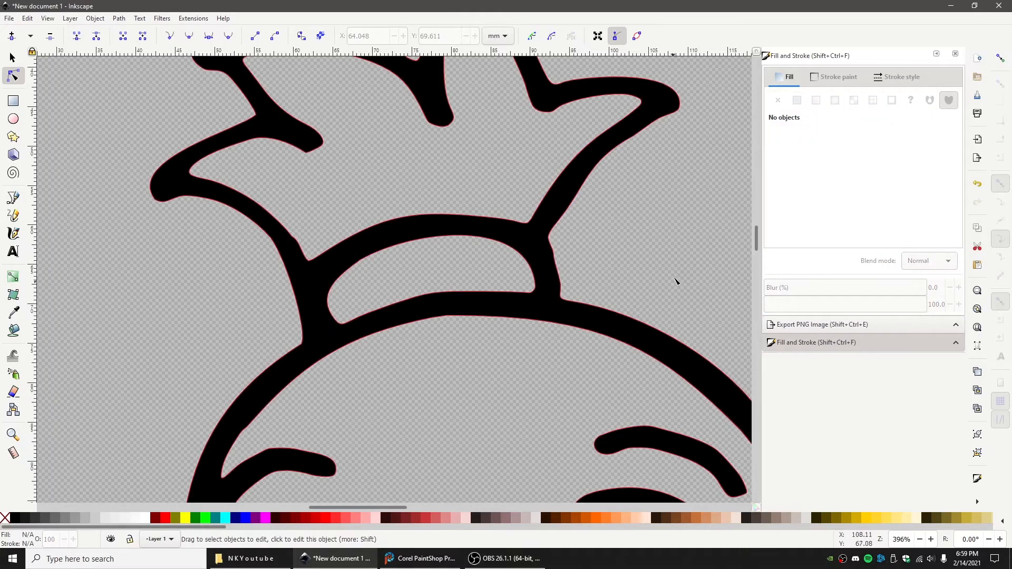
Step: Delete the surplus nodes on the hair tie's outer right edge between the hair strand and the head outline
{"action": "scroll", "coordinate": [680, 253], "scroll_direction": "down", "scroll_amount": 1}
{"action": "scroll", "coordinate": [680, 254], "scroll_direction": "down", "scroll_amount": 1}
{"action": "left_click_drag", "start_coordinate": [680, 254], "coordinate": [555, 230]}
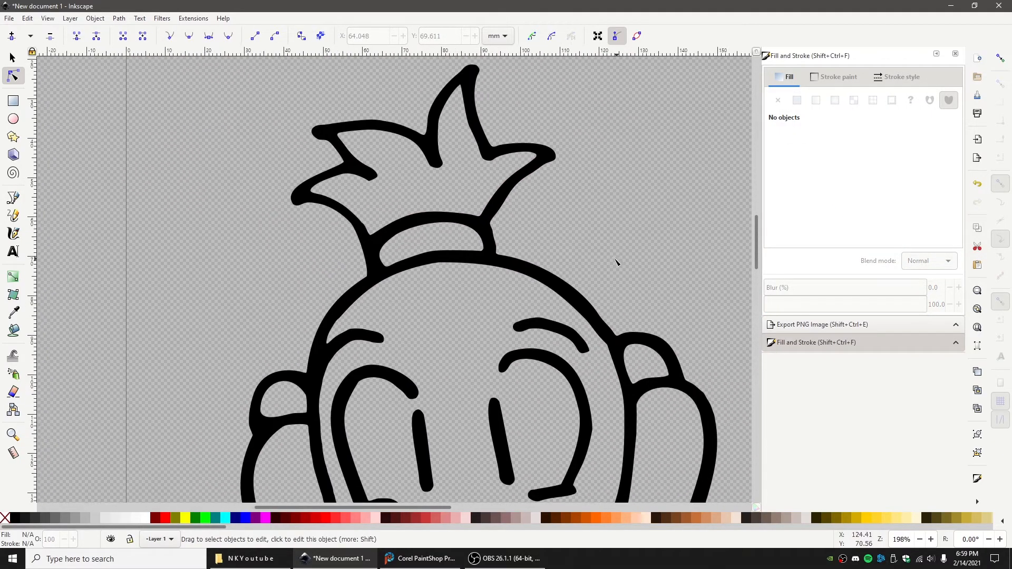
{"action": "scroll", "coordinate": [517, 244], "scroll_direction": "up", "scroll_amount": 4}
{"action": "left_click", "coordinate": [365, 191]}
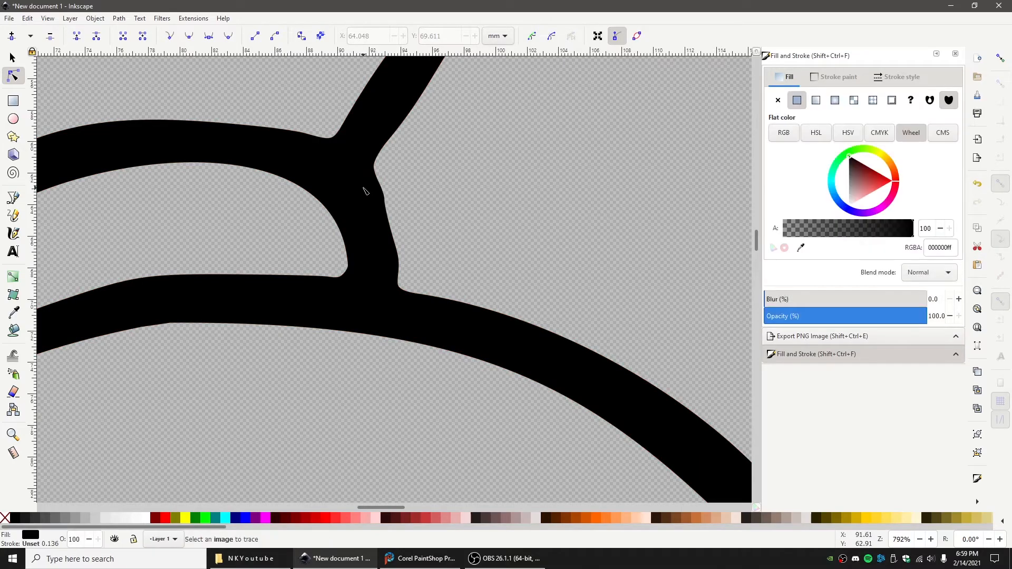
{"action": "left_click", "coordinate": [508, 239]}
Step: Switch to the Selector tool and select the whole traced figure
{"action": "scroll", "coordinate": [538, 262], "scroll_direction": "down", "scroll_amount": 6}
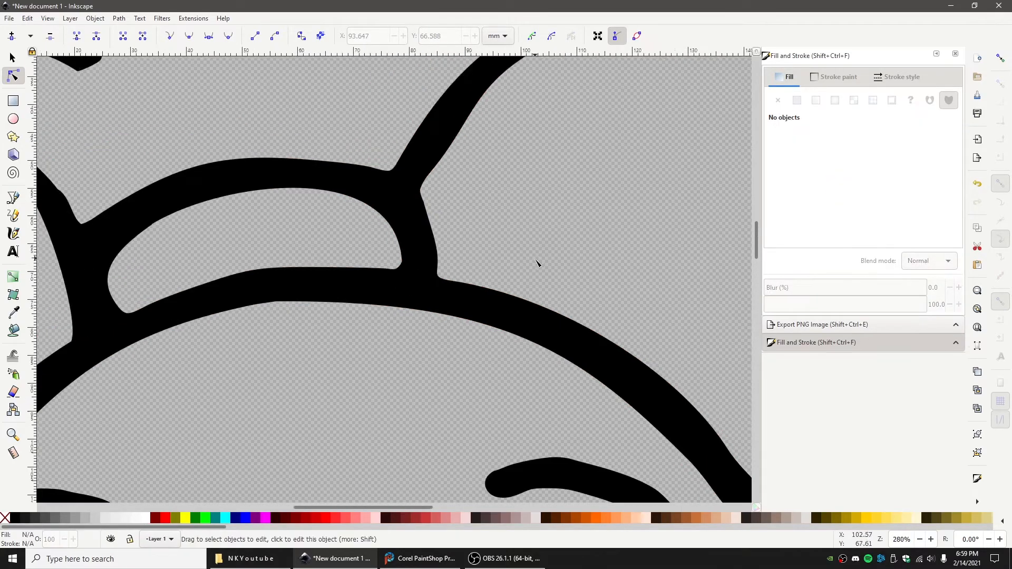
{"action": "scroll", "coordinate": [613, 280], "scroll_direction": "down", "scroll_amount": 3}
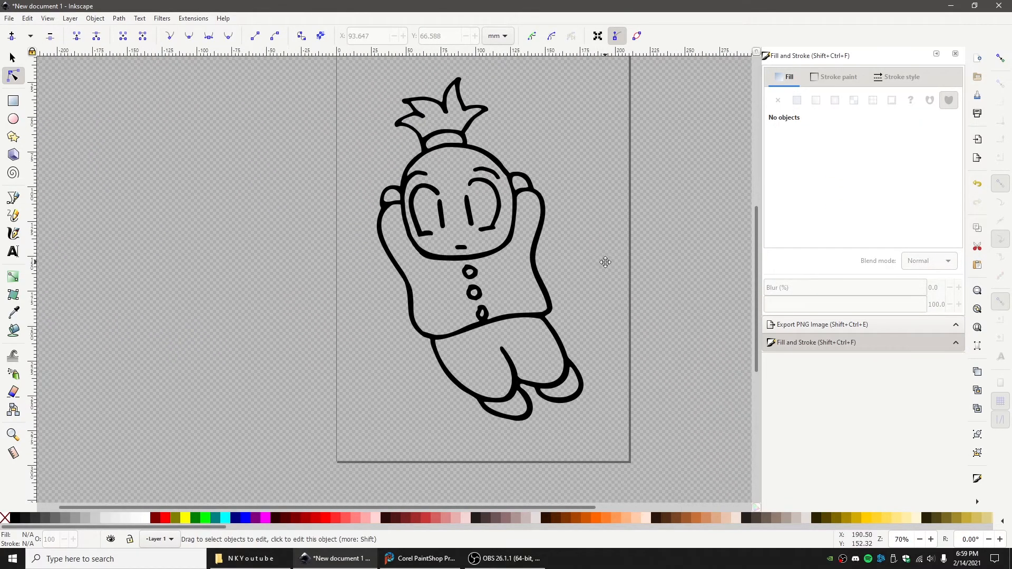
{"action": "key", "text": "s"}
{"action": "mouse_move", "coordinate": [597, 276]}
{"action": "left_mouse_down"}
{"action": "mouse_move", "coordinate": [524, 280]}
{"action": "mouse_move", "coordinate": [429, 267]}
{"action": "mouse_move", "coordinate": [459, 262]}
{"action": "mouse_move", "coordinate": [497, 275]}
{"action": "left_mouse_up"}
{"action": "left_click", "coordinate": [459, 263]}
{"action": "left_click", "coordinate": [585, 283]}
{"action": "scroll", "coordinate": [588, 285], "scroll_direction": "down", "scroll_amount": 1}
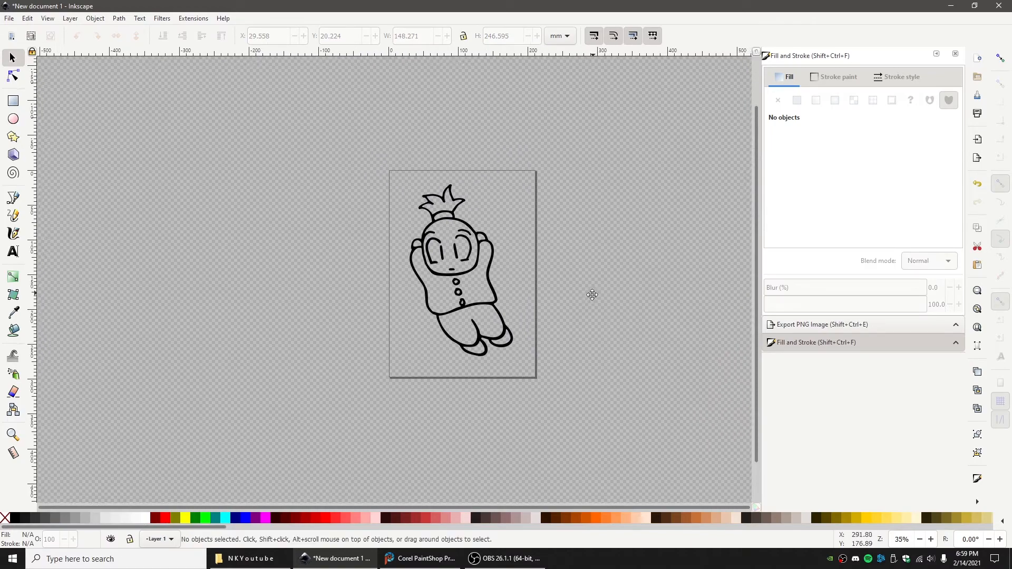
{"action": "left_click", "coordinate": [465, 267]}
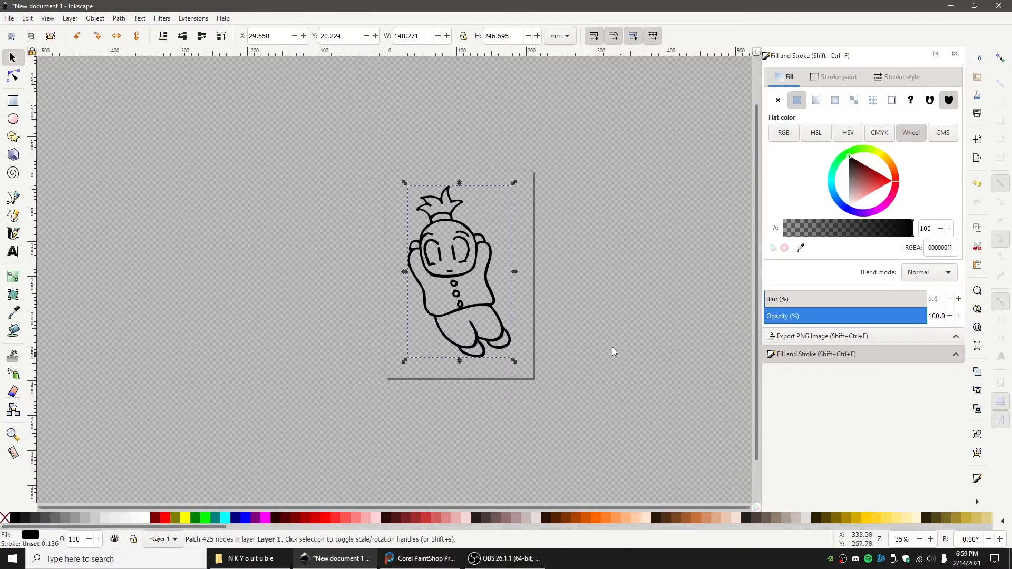
Step: Save the document as an Inkscape SVG named drawingguy in the Finished folder
{"action": "left_click", "coordinate": [9, 18]}
{"action": "left_click", "coordinate": [25, 114]}
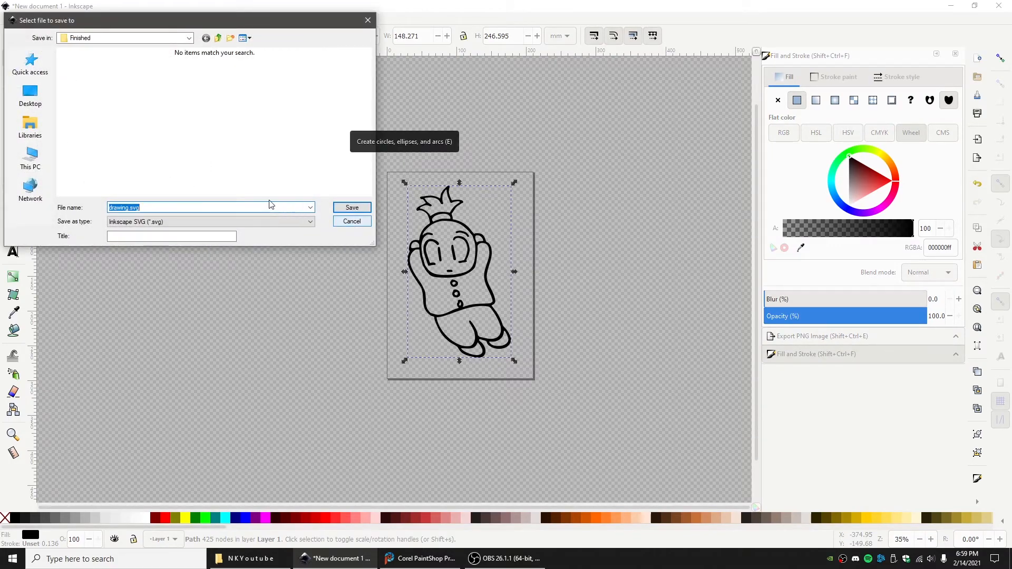
{"action": "type", "text": "drawingguy"}
{"action": "key", "text": "Return"}
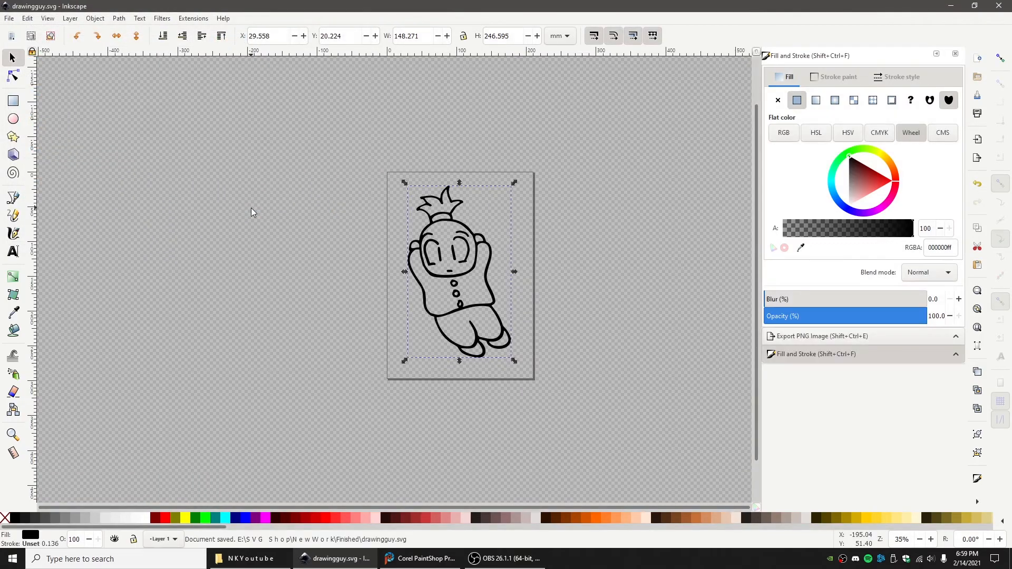
Step: Export the selected figure at 96 dpi as a PNG image named drawingguy in the Finished folder
{"action": "left_click", "coordinate": [900, 338]}
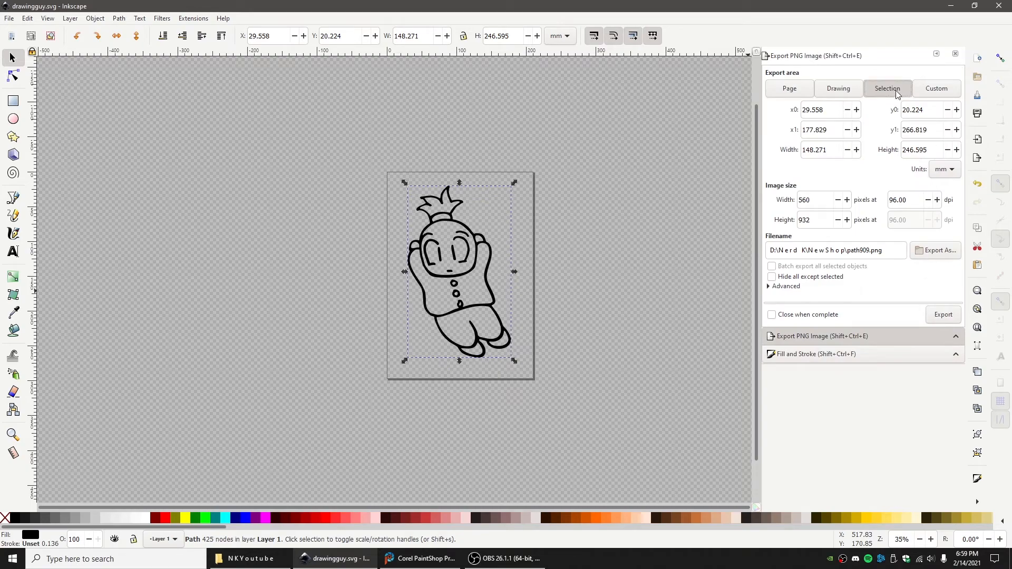
{"action": "left_click", "coordinate": [942, 253]}
{"action": "type", "text": "drawingguy"}
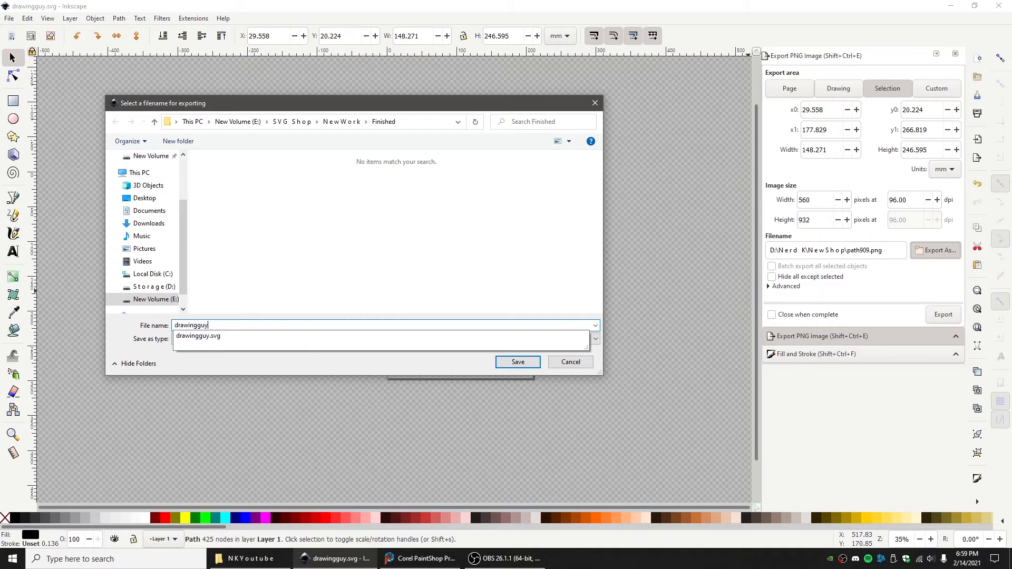
{"action": "key", "text": "Return"}
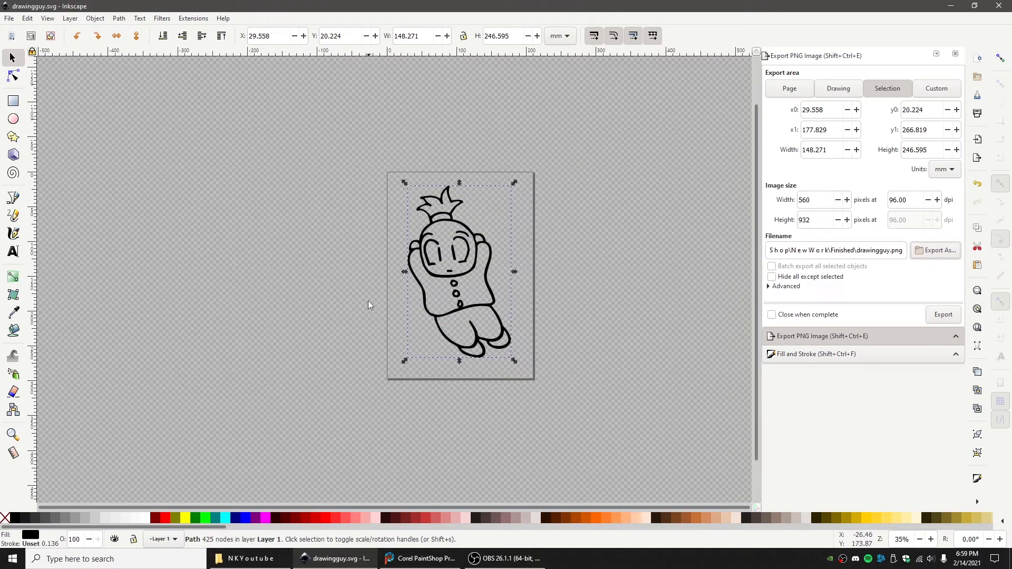
{"action": "left_click", "coordinate": [943, 316]}
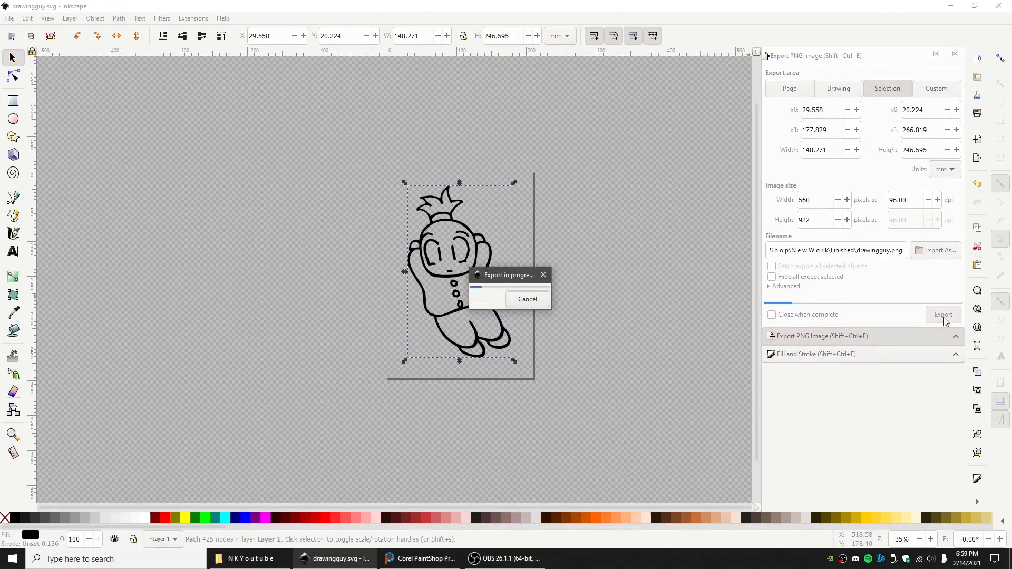
Step: Save the document again, deselect the figure and close Inkscape
{"action": "key", "text": "ctrl+s"}
{"action": "left_click", "coordinate": [574, 222]}
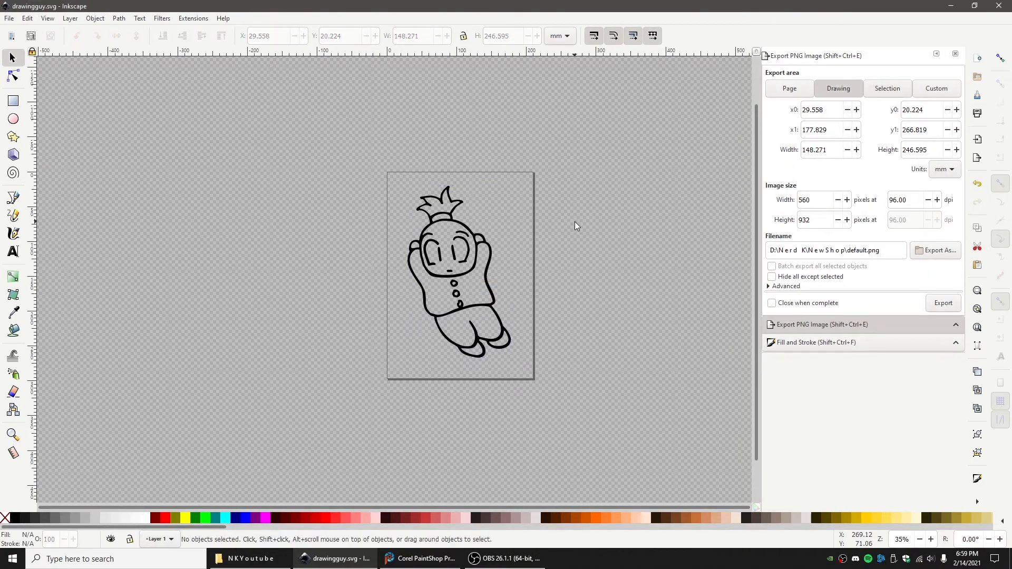
{"action": "left_click", "coordinate": [1006, 8]}
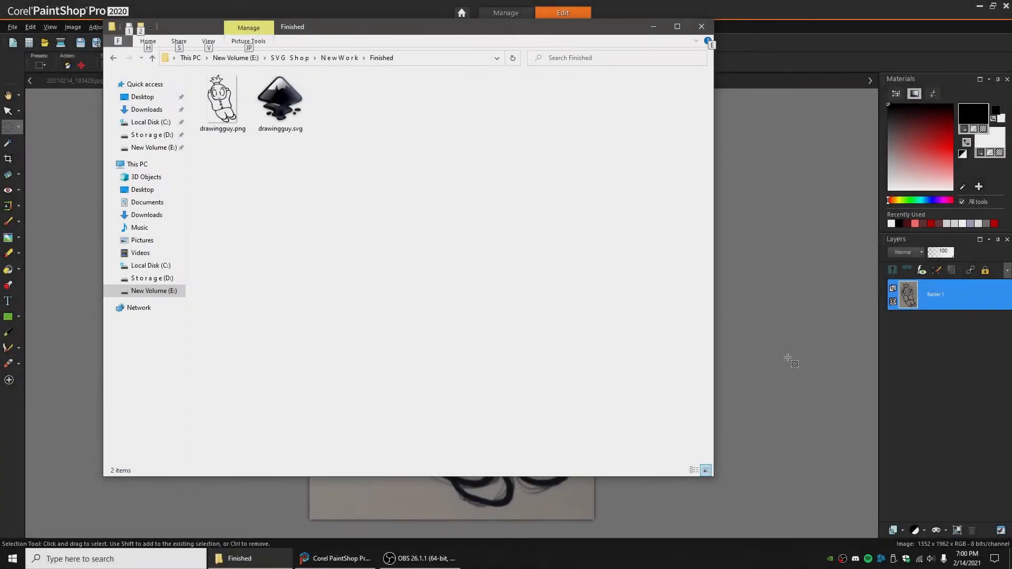
Step: Open drawingguy.png from the Finished folder to inspect the exported figure, close the viewer and select drawingguy.svg
{"action": "left_click", "coordinate": [230, 106]}
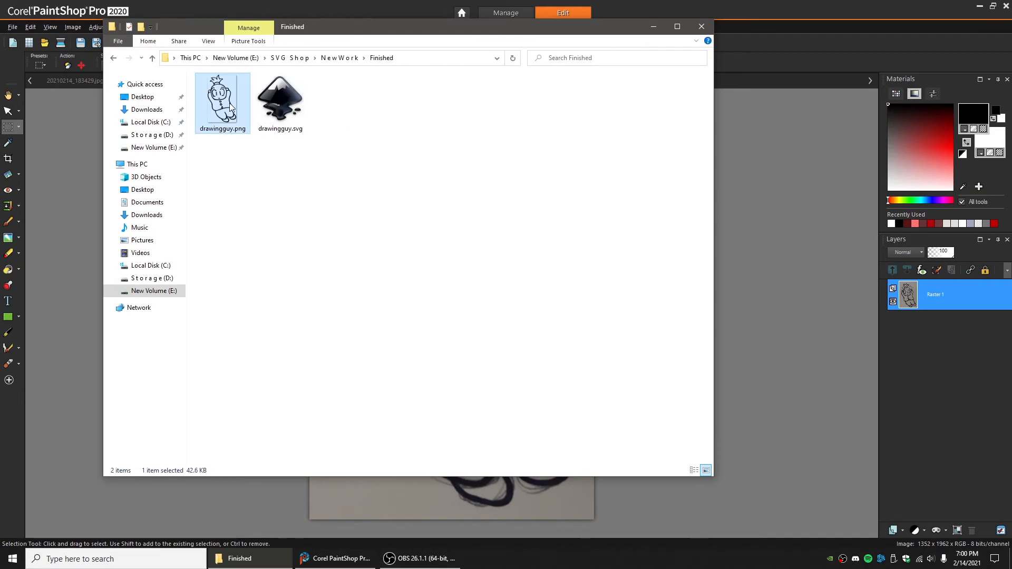
{"action": "double_click", "coordinate": [231, 106]}
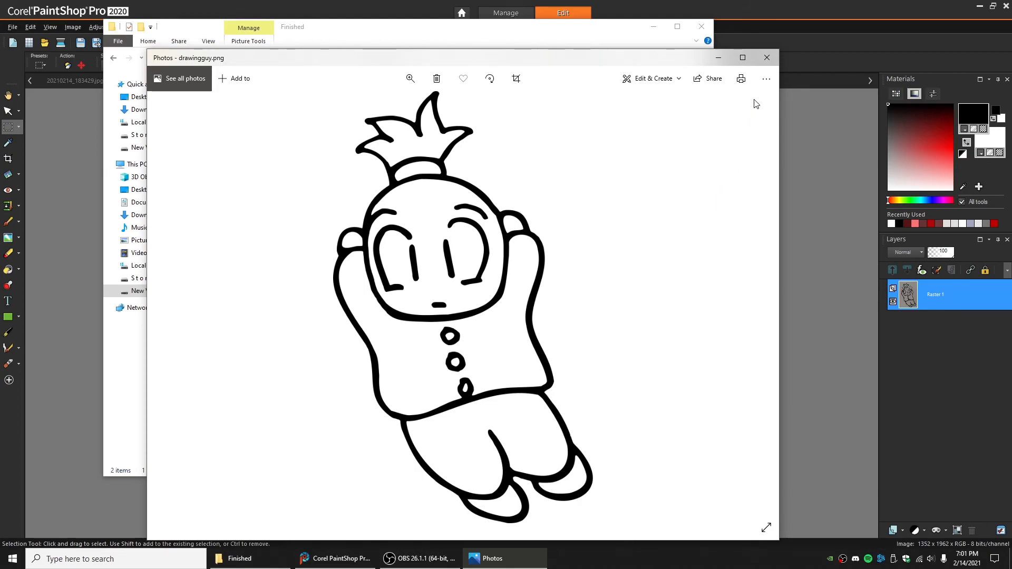
{"action": "left_click", "coordinate": [767, 56]}
{"action": "left_click", "coordinate": [288, 110]}
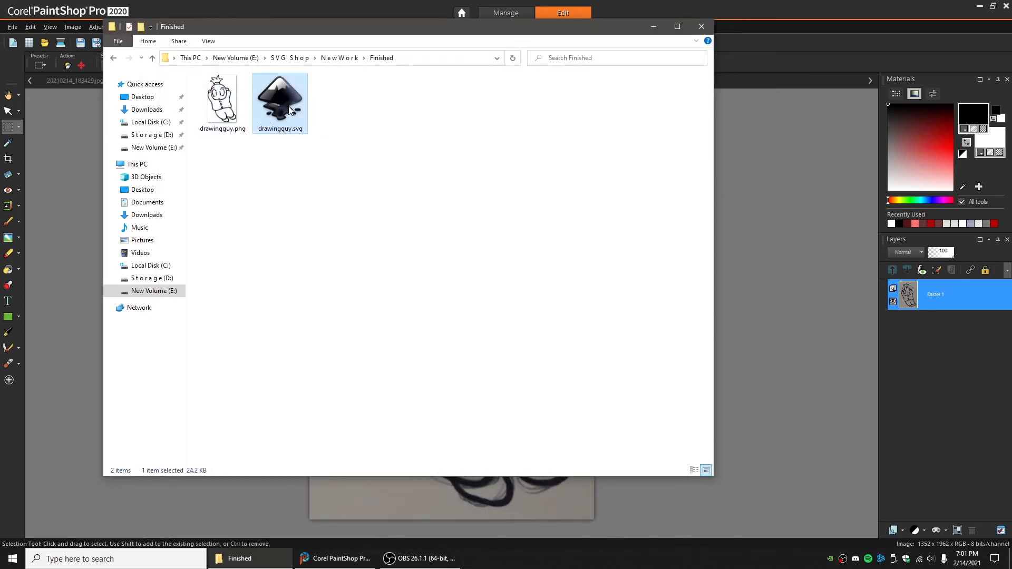